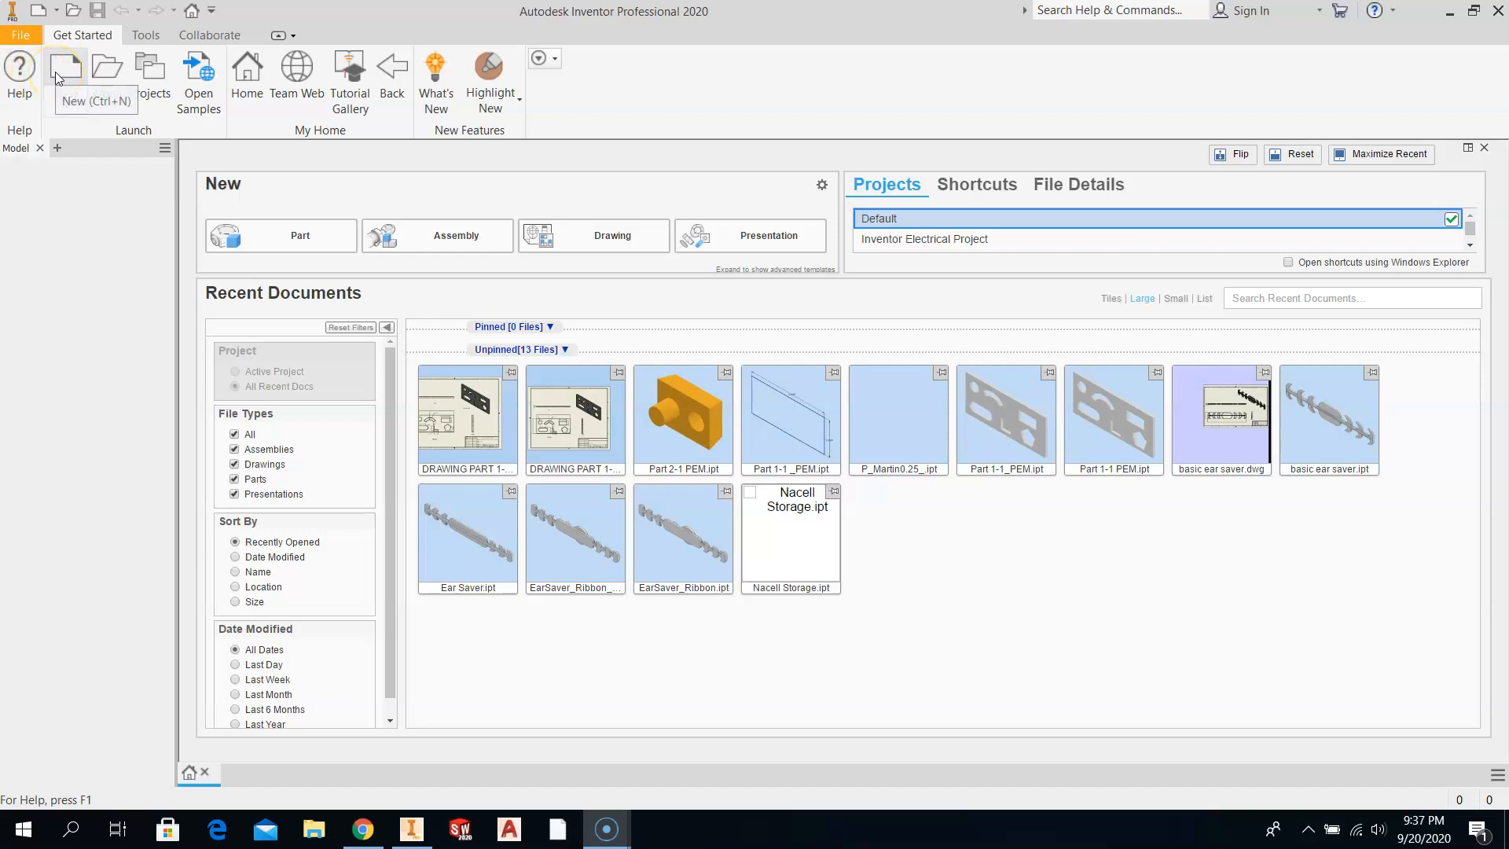
# Create a new drawing from the ANSI (in).idw template and set its sheet size to C.
pyautogui.click(56, 78)
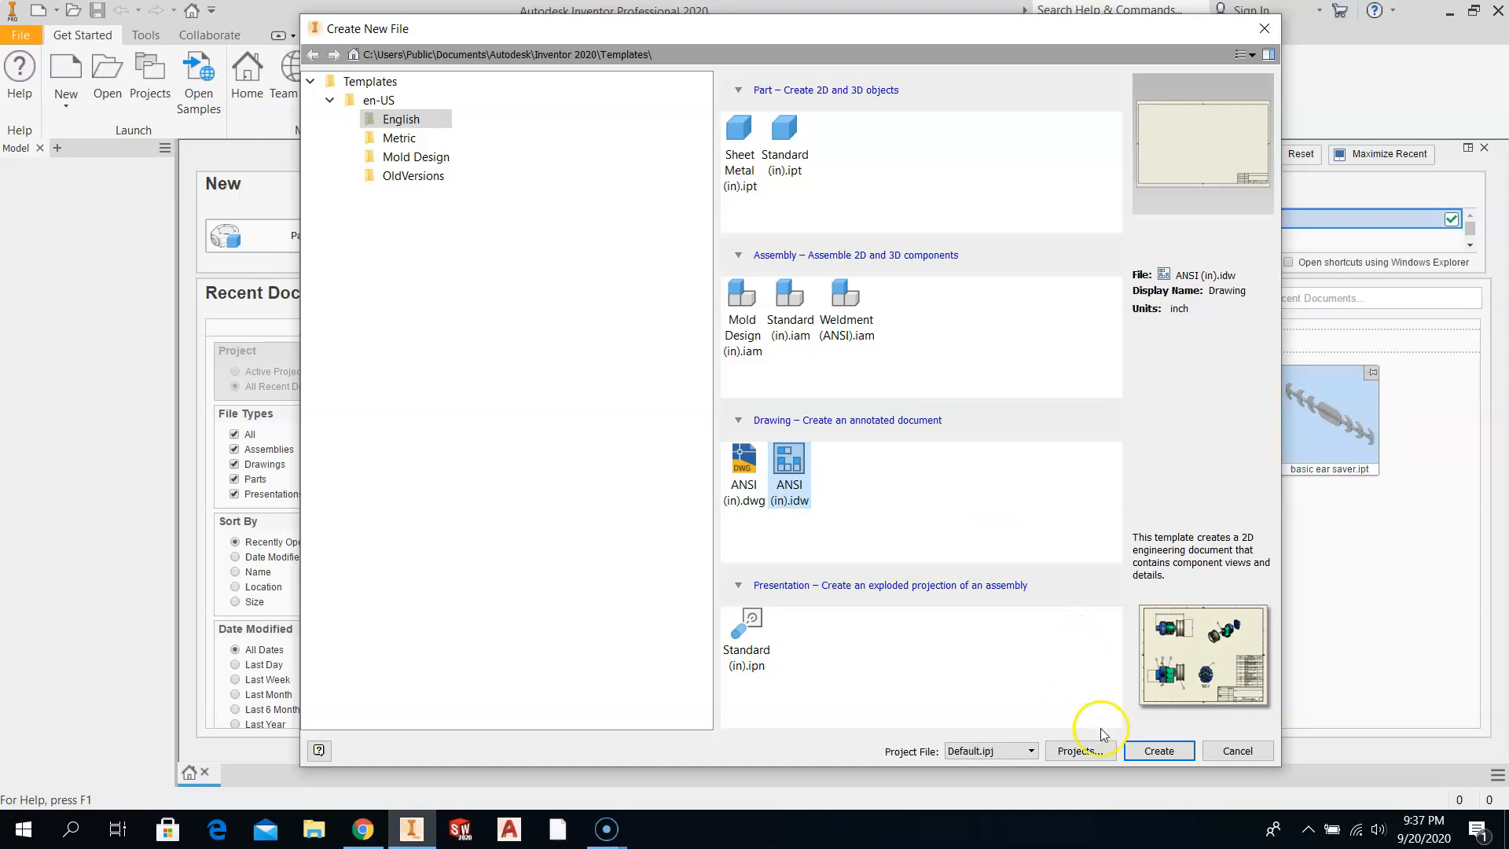
pyautogui.click(1139, 756)
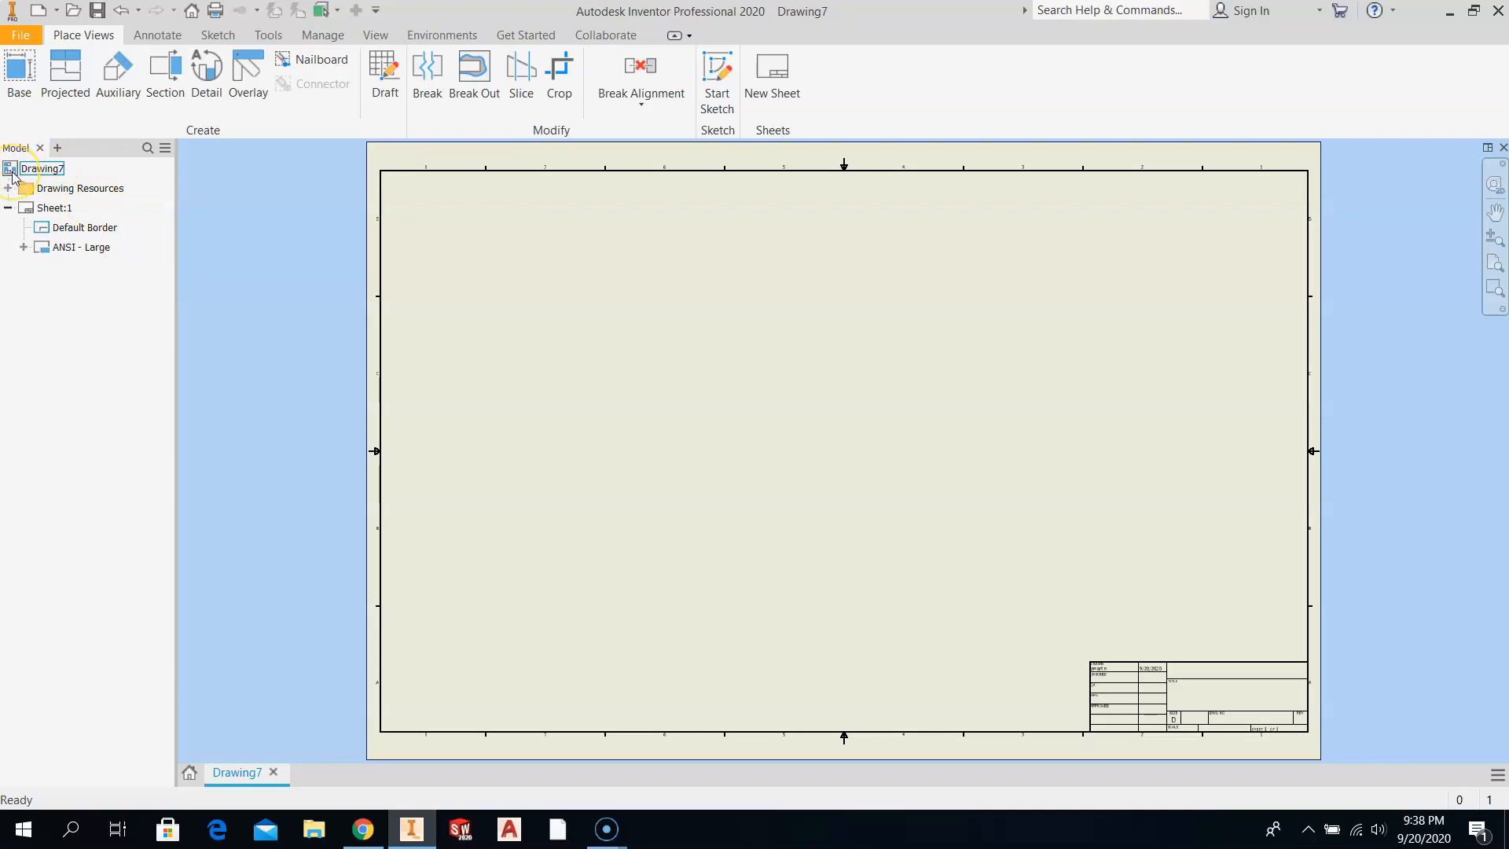
pyautogui.rightClick(26, 213)
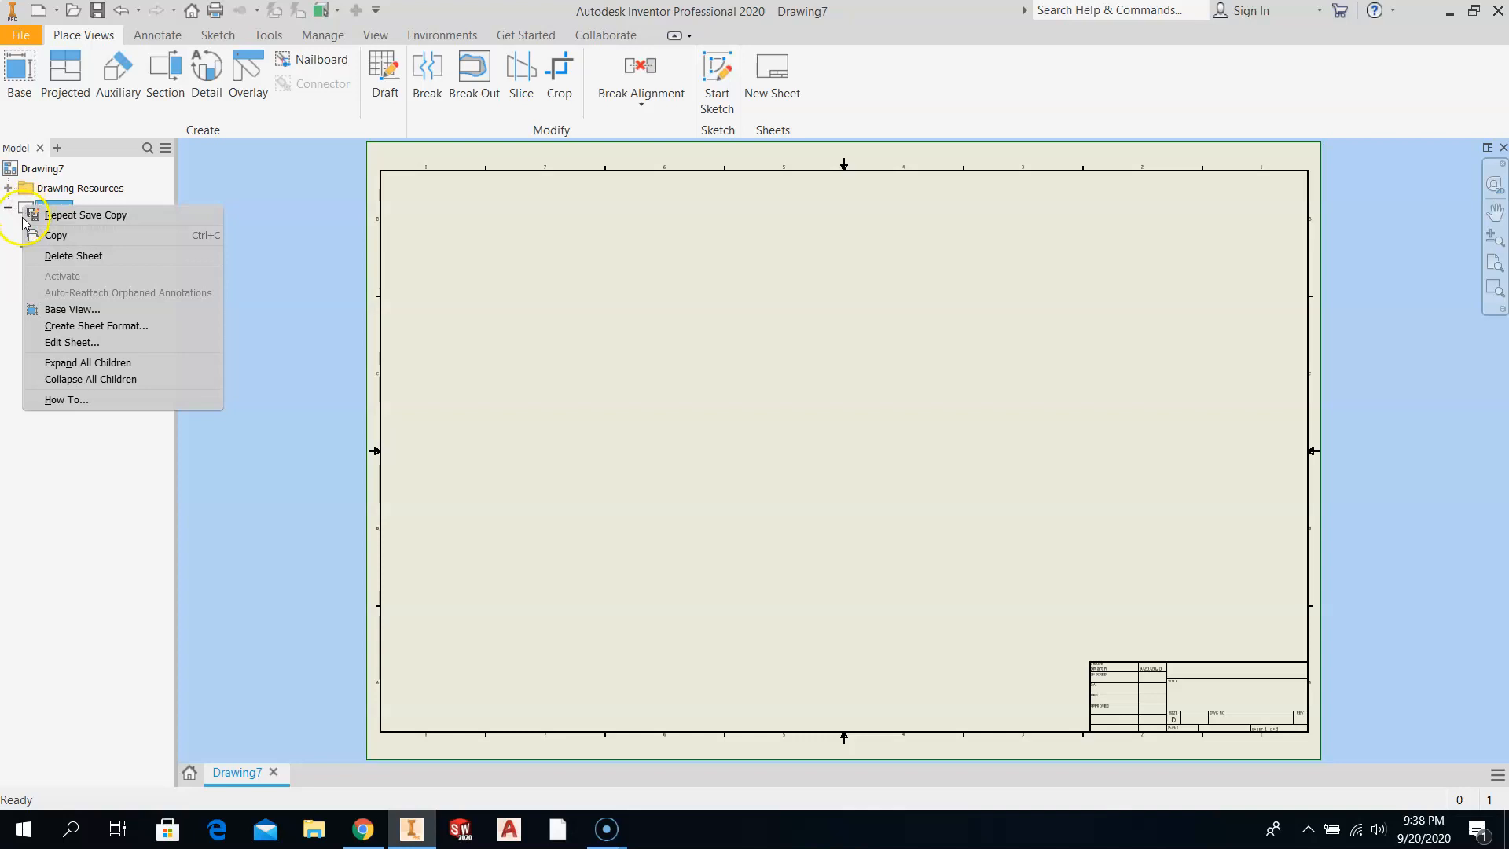
pyautogui.click(85, 342)
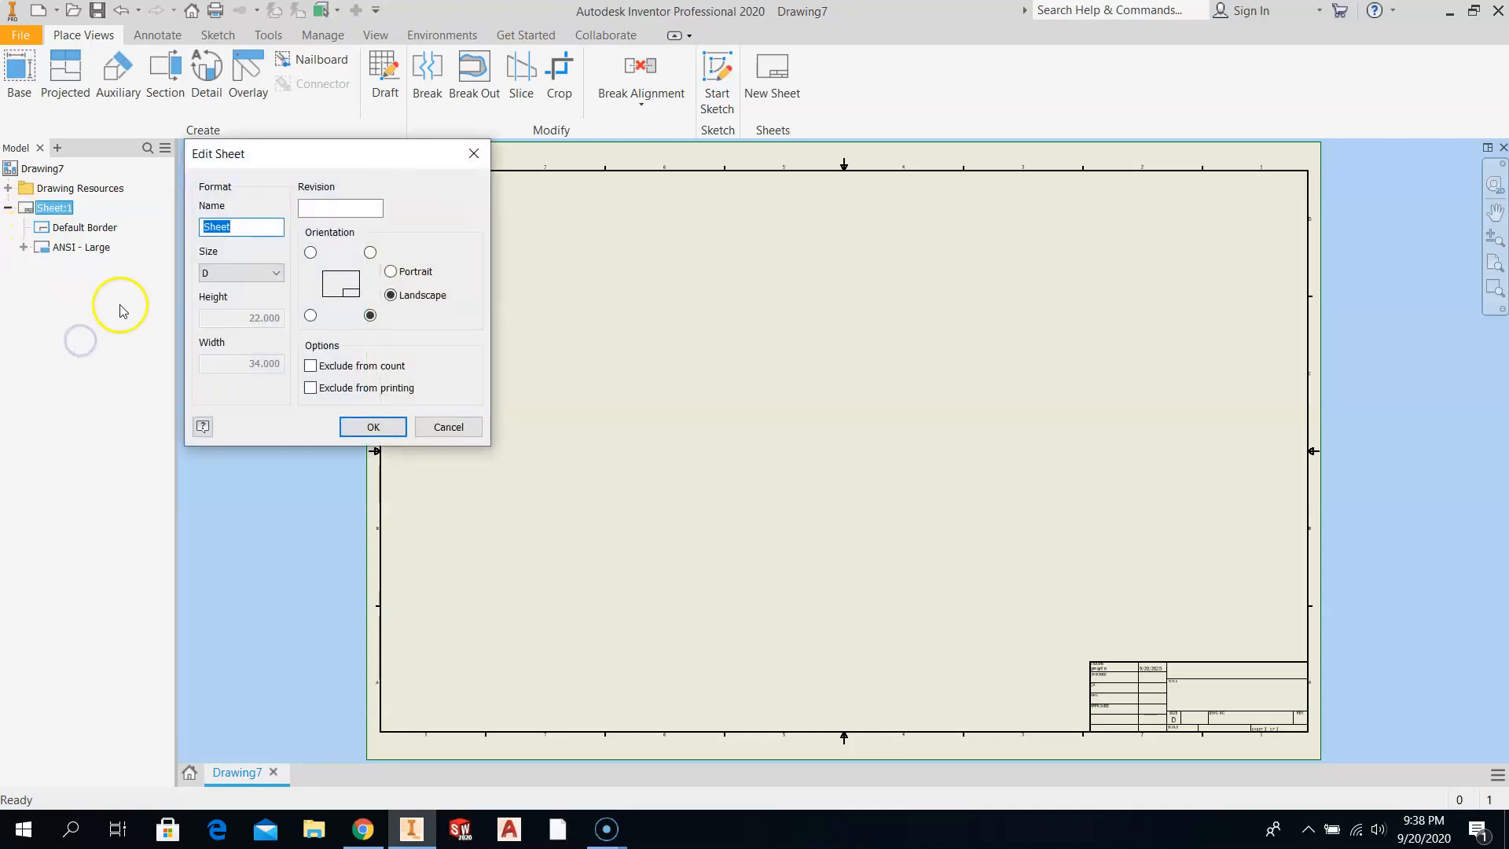
pyautogui.click(276, 272)
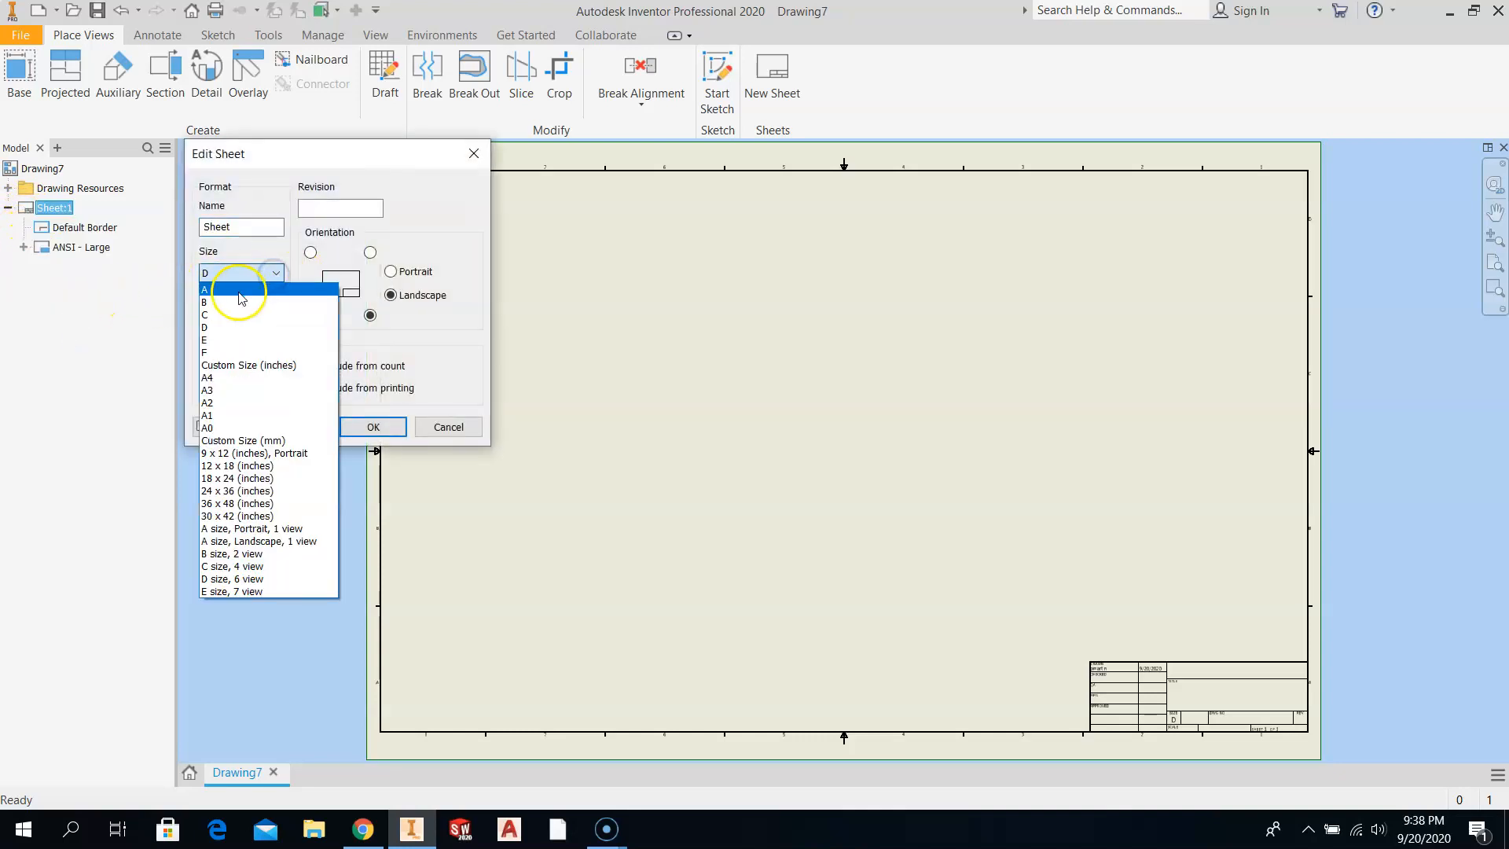
pyautogui.click(218, 316)
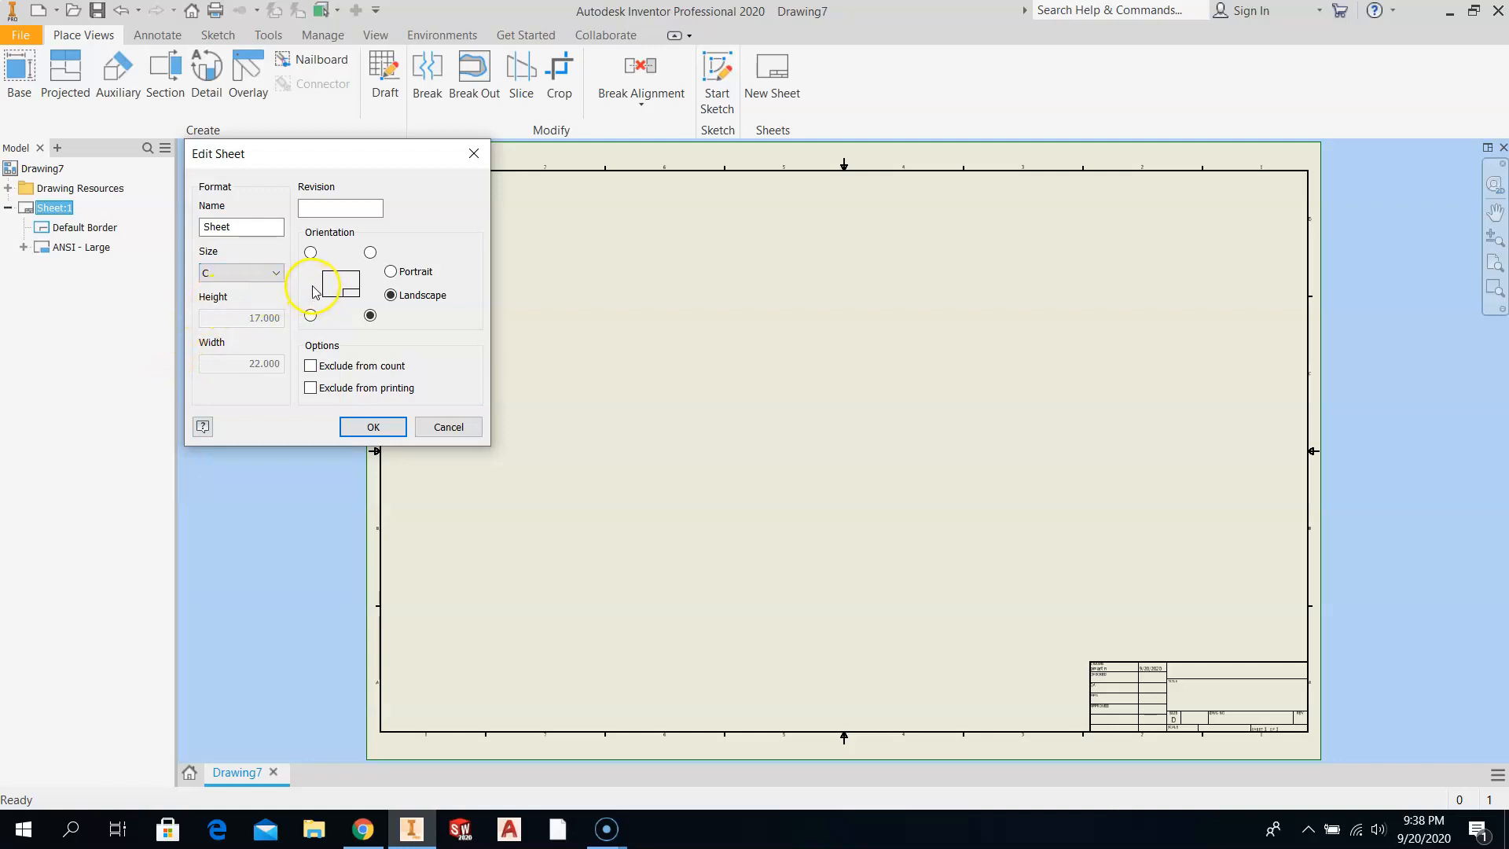
pyautogui.click(353, 428)
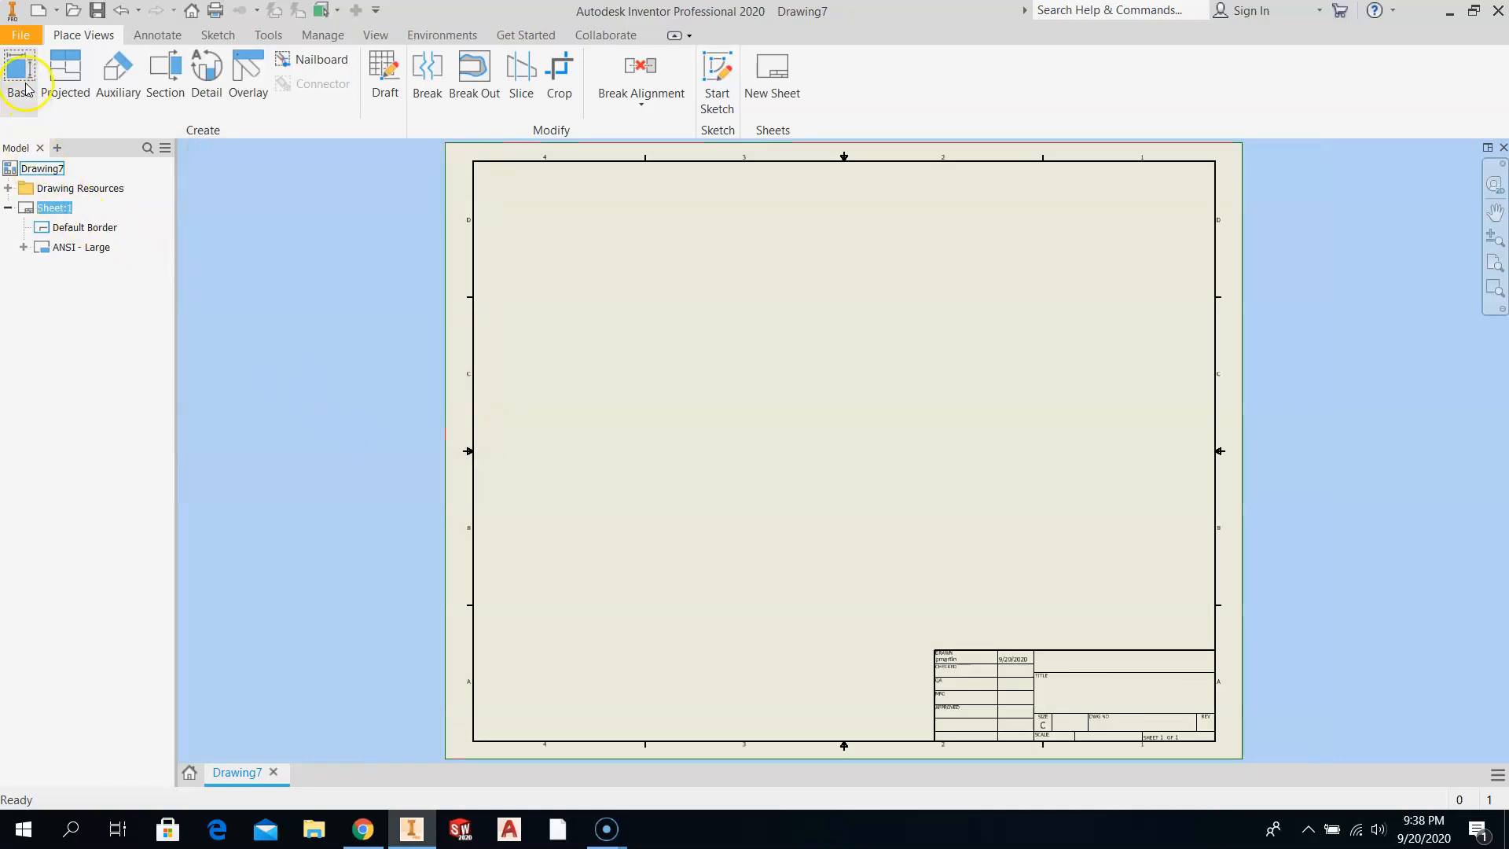
# Start a base view of the part file Part 2-1 PEM.ipt on the sheet.
pyautogui.click(30, 85)
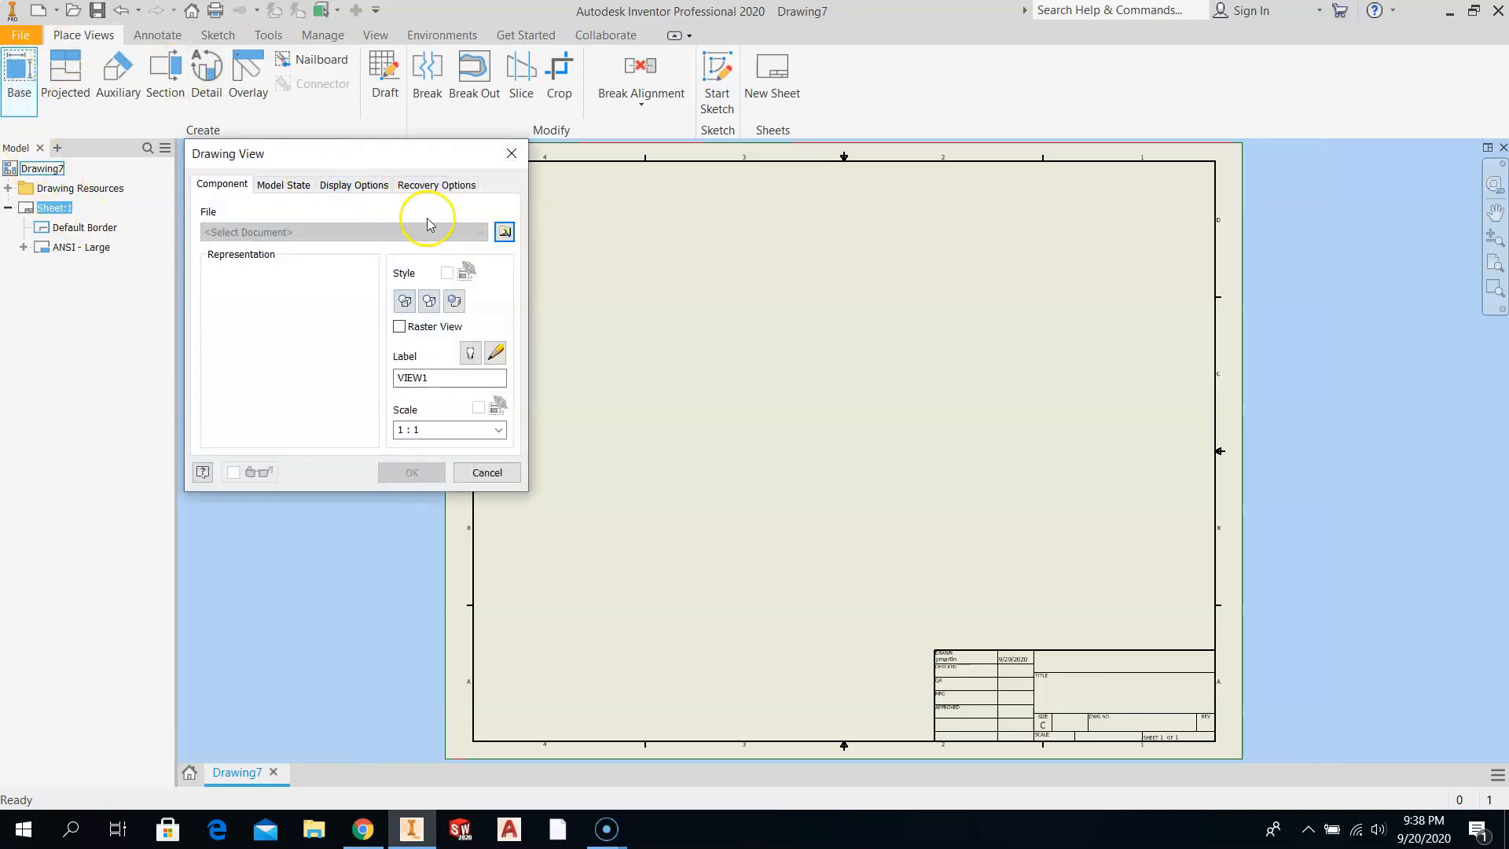
pyautogui.click(504, 231)
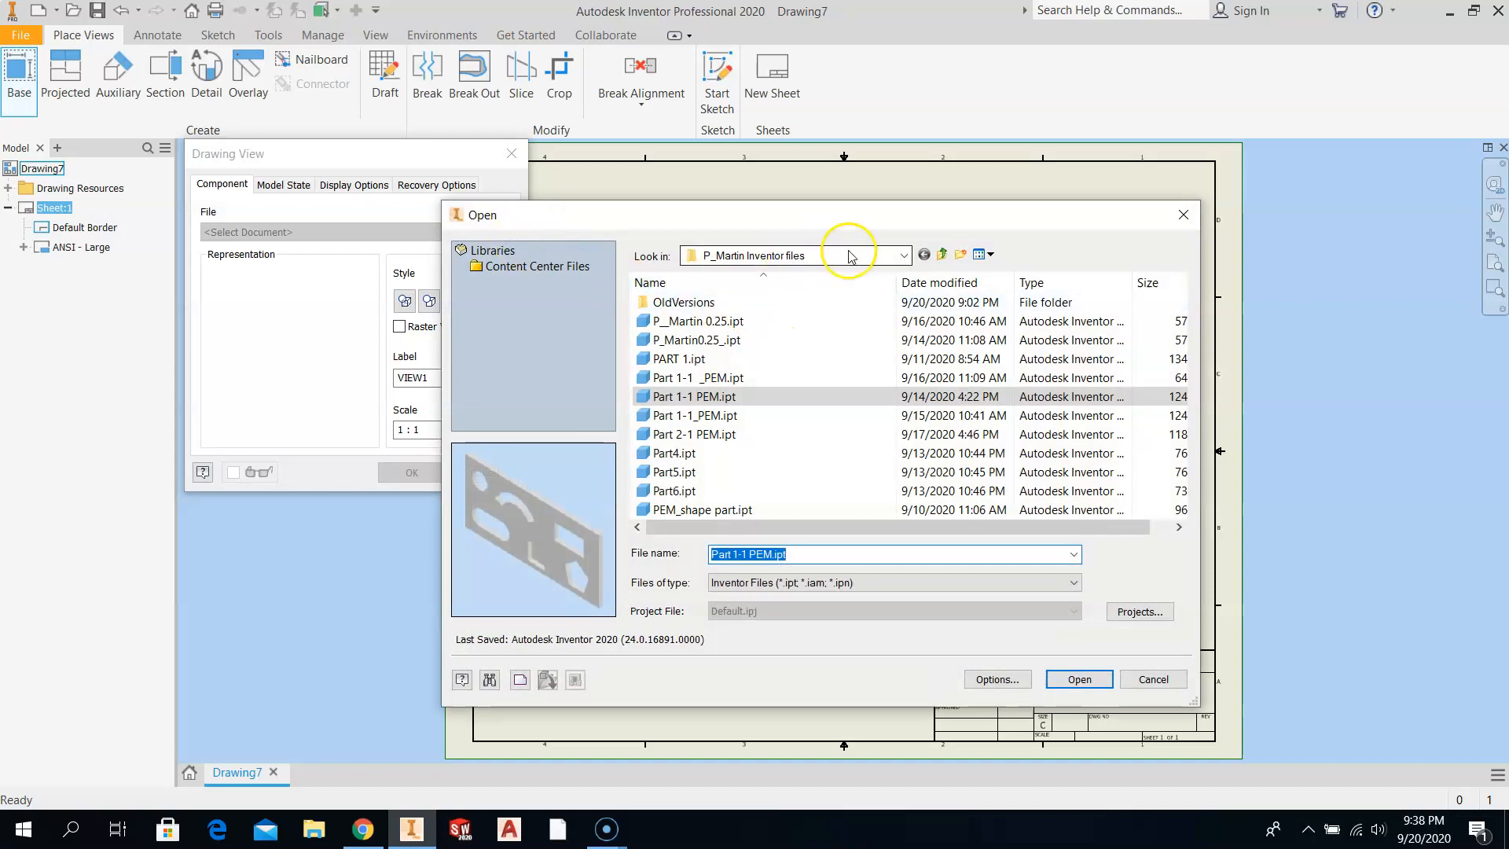
pyautogui.click(904, 256)
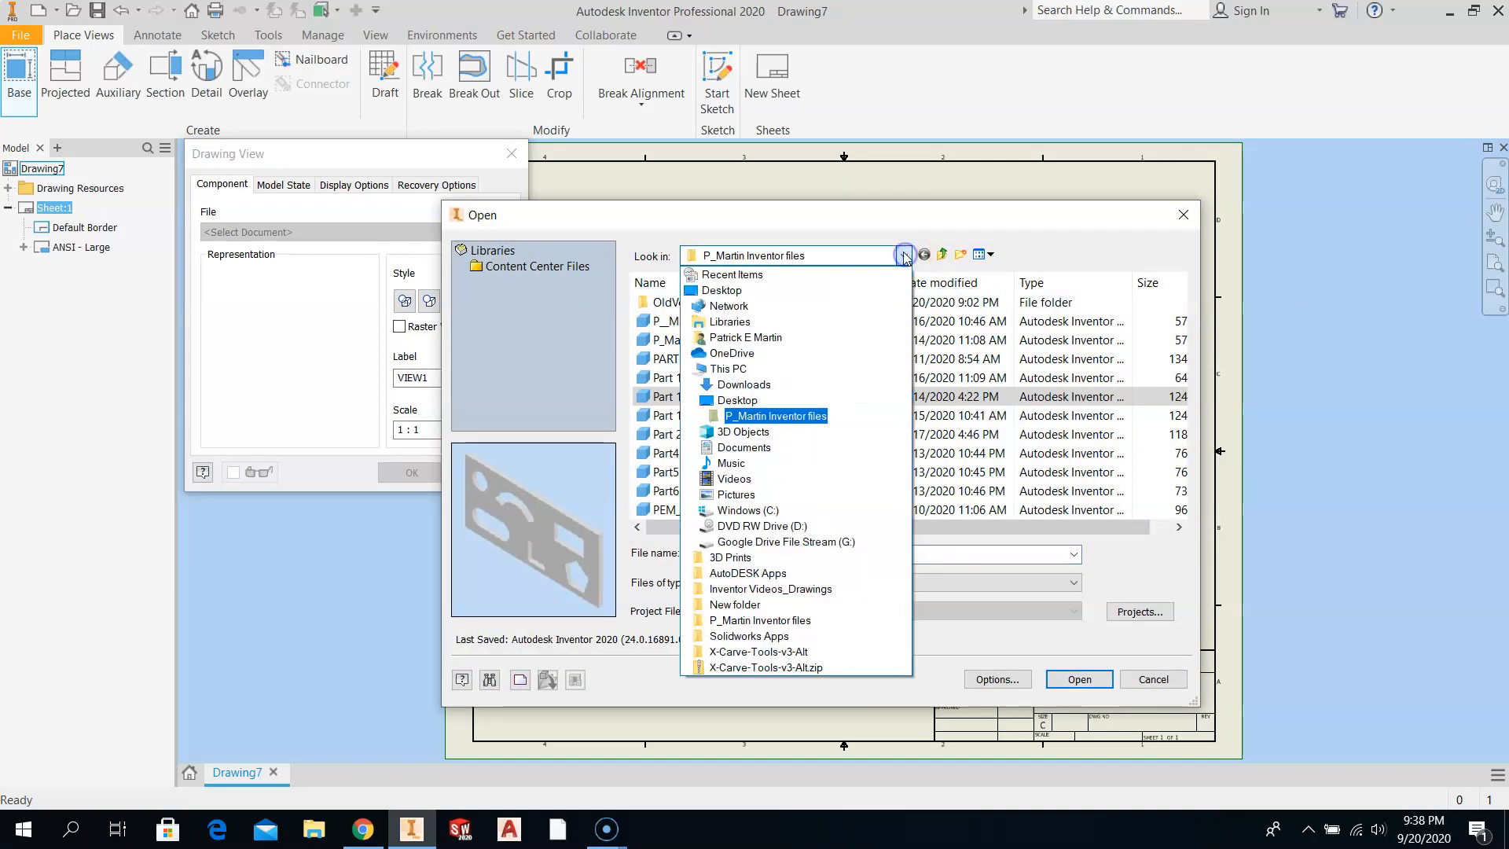
pyautogui.click(764, 422)
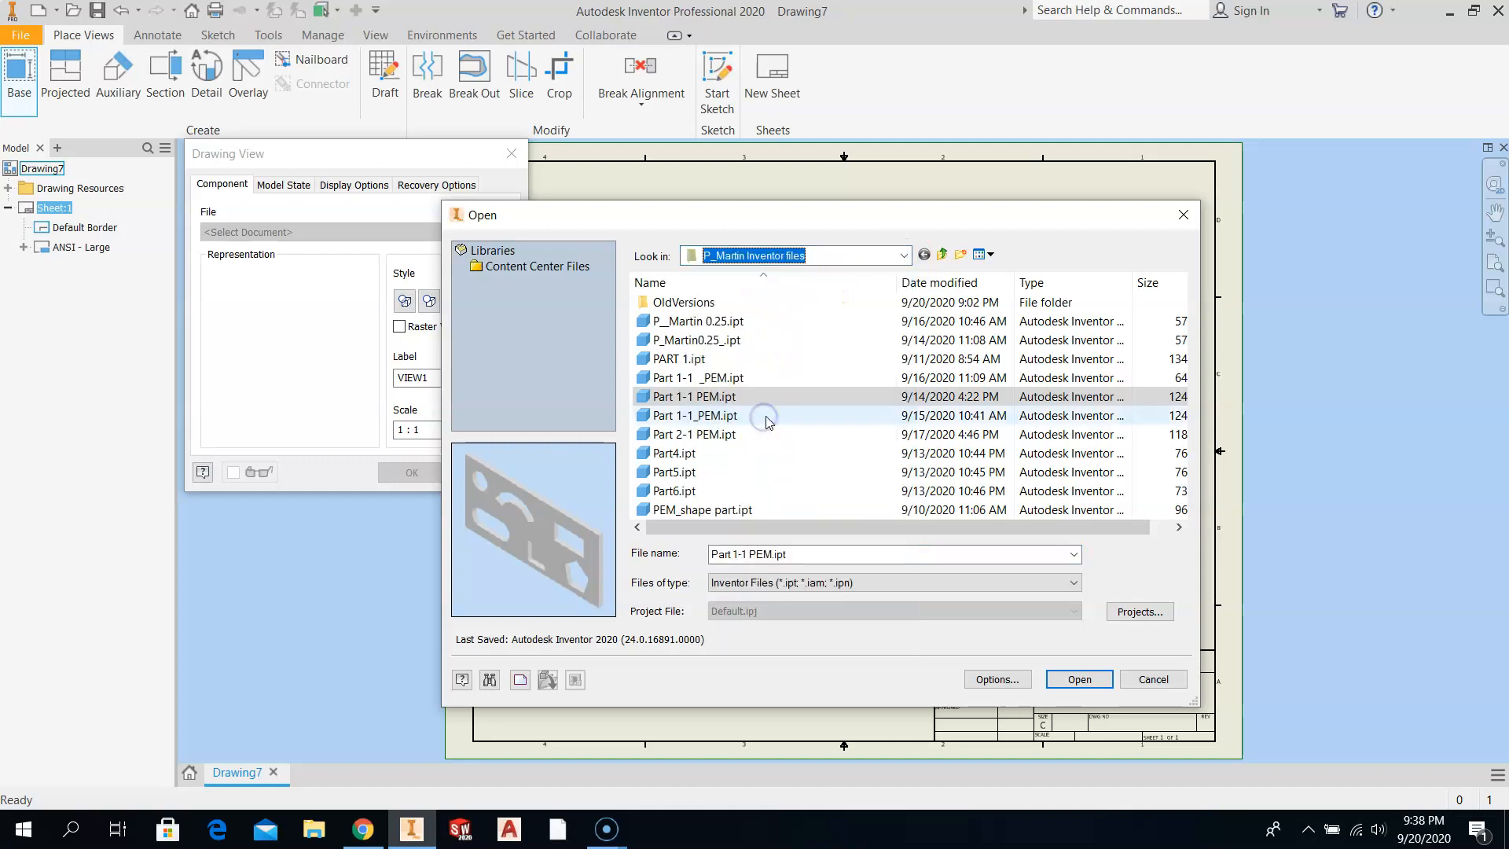
pyautogui.doubleClick(678, 435)
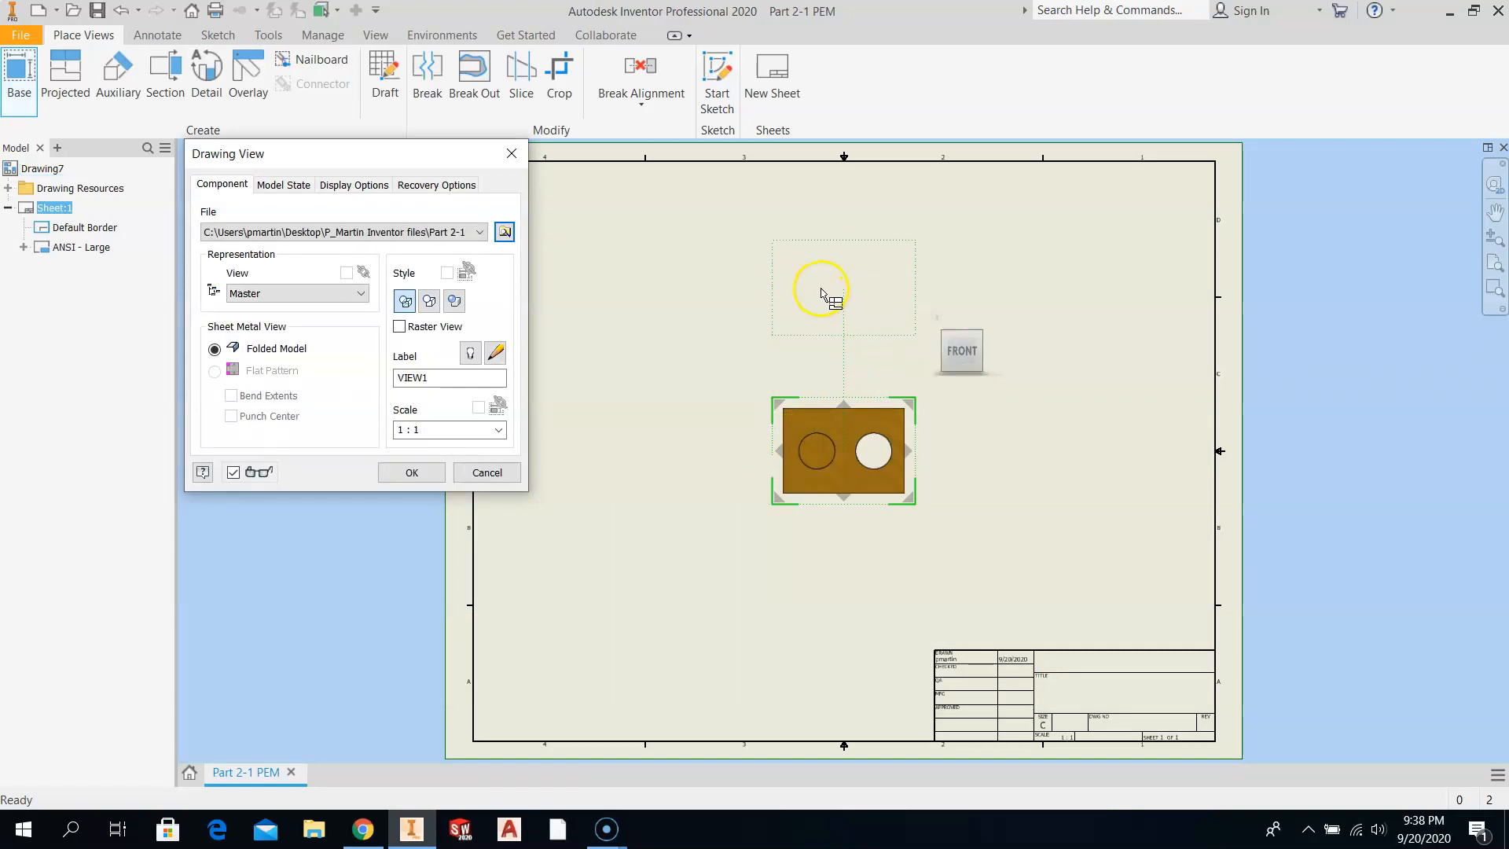
# Place the projected top, right-side and isometric views around the front base view and create them.
pyautogui.click(821, 293)
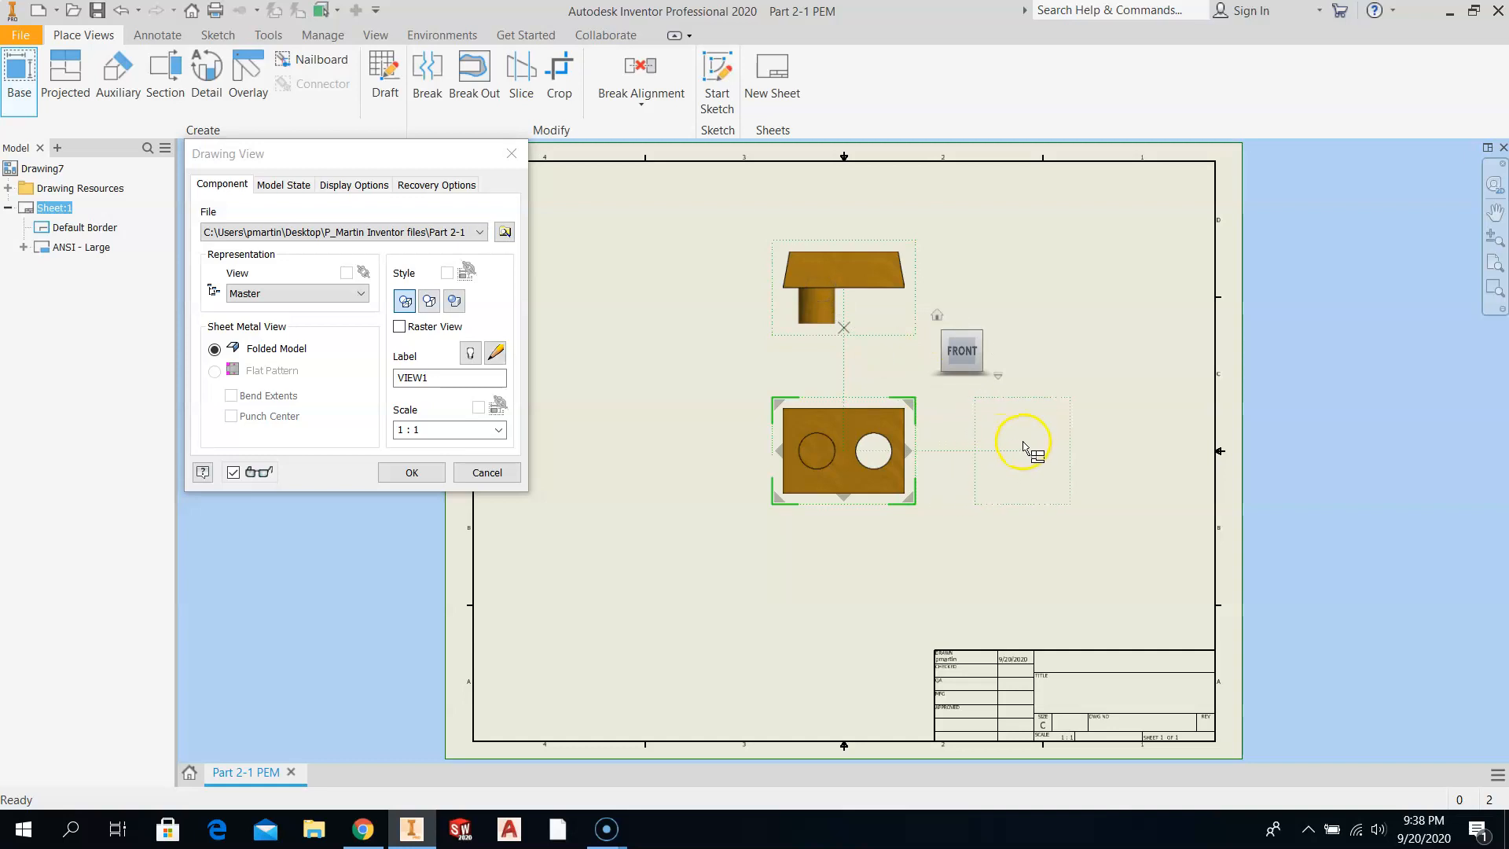
pyautogui.click(1029, 422)
pyautogui.click(1090, 291)
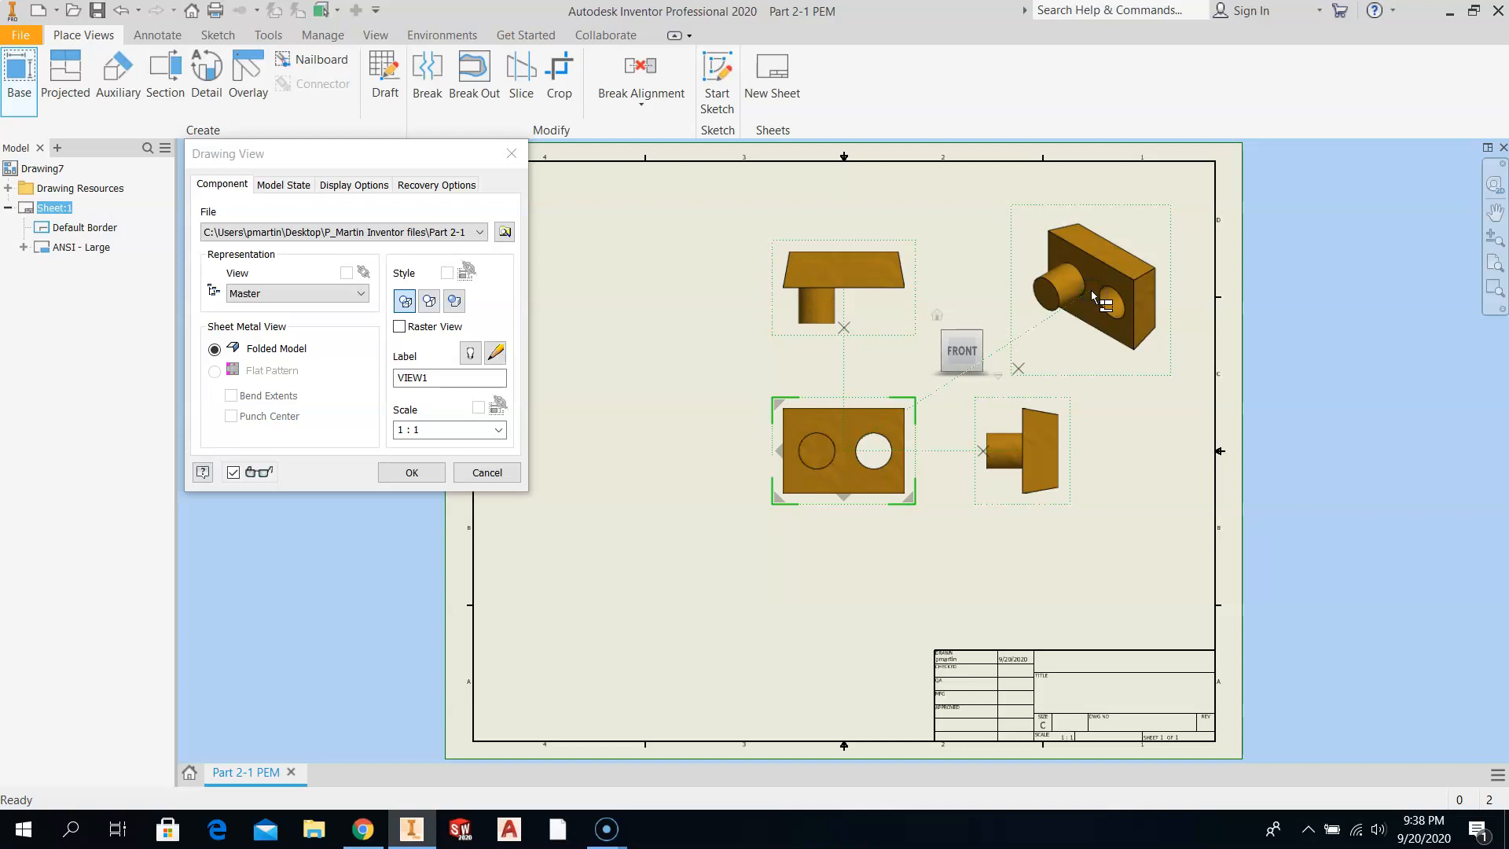
pyautogui.rightClick(1091, 292)
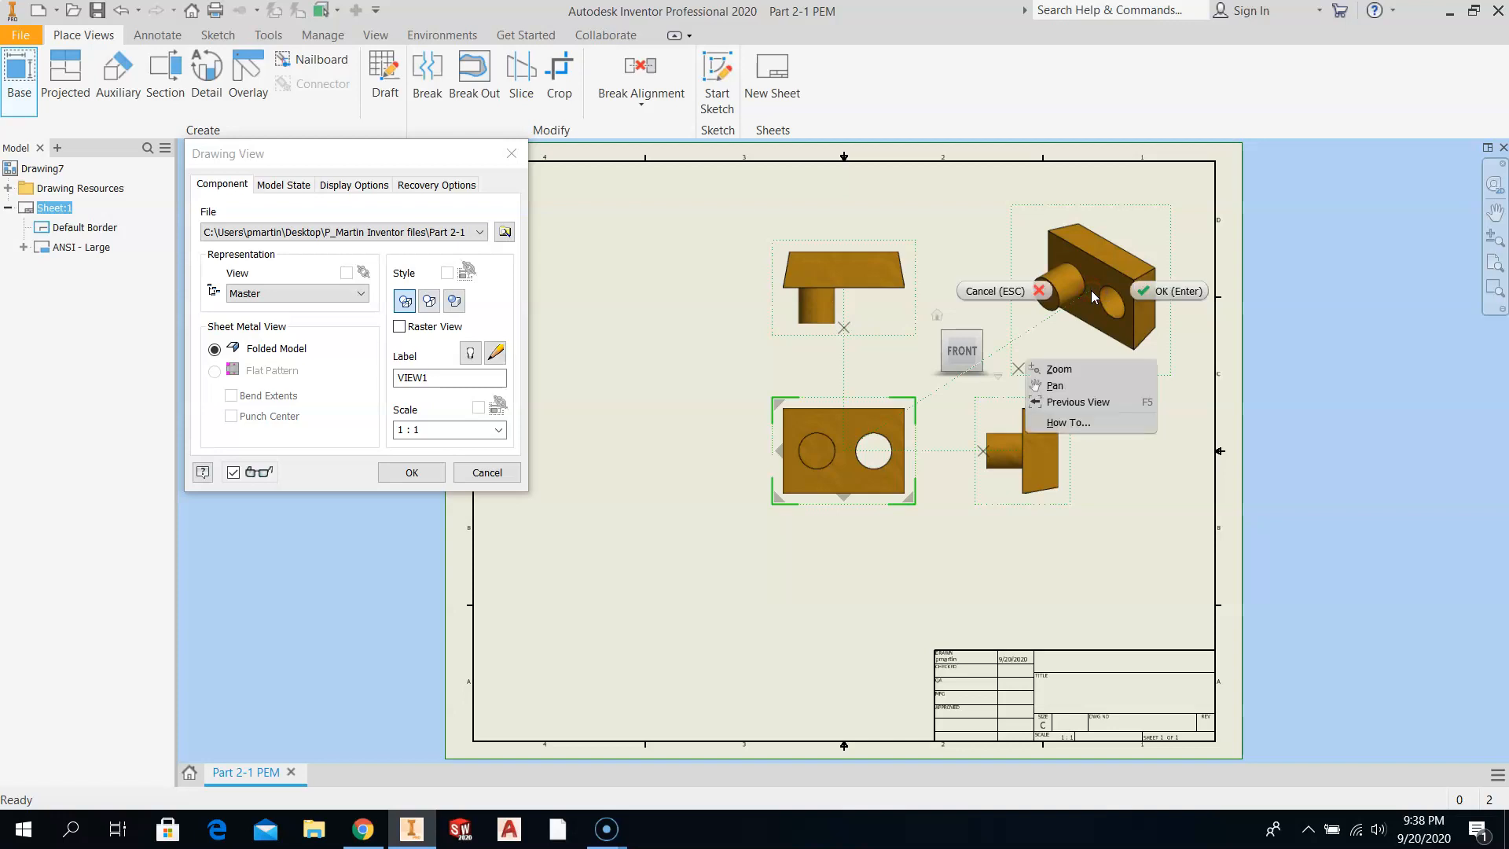
pyautogui.click(1157, 291)
# Rearrange the orthographic views, with the front view in the sheet's lower-left area and the side and top views closer to it.
pyautogui.click(808, 490)
pyautogui.click(807, 493)
pyautogui.moveTo(810, 507); pyautogui.dragTo(595, 606)
pyautogui.click(862, 571)
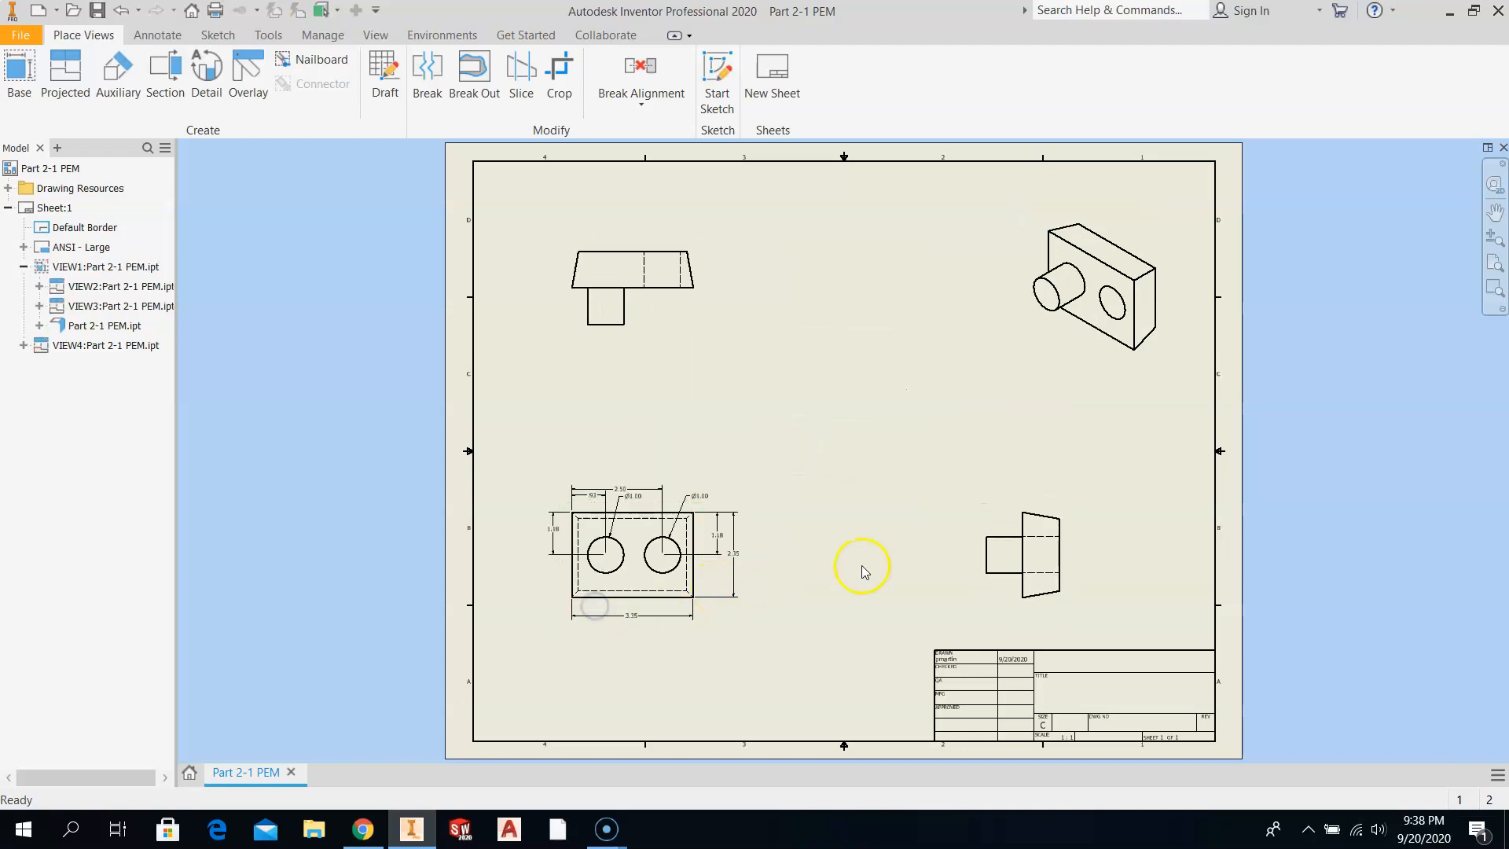
pyautogui.moveTo(992, 593); pyautogui.dragTo(811, 604)
pyautogui.moveTo(677, 318); pyautogui.dragTo(707, 368)
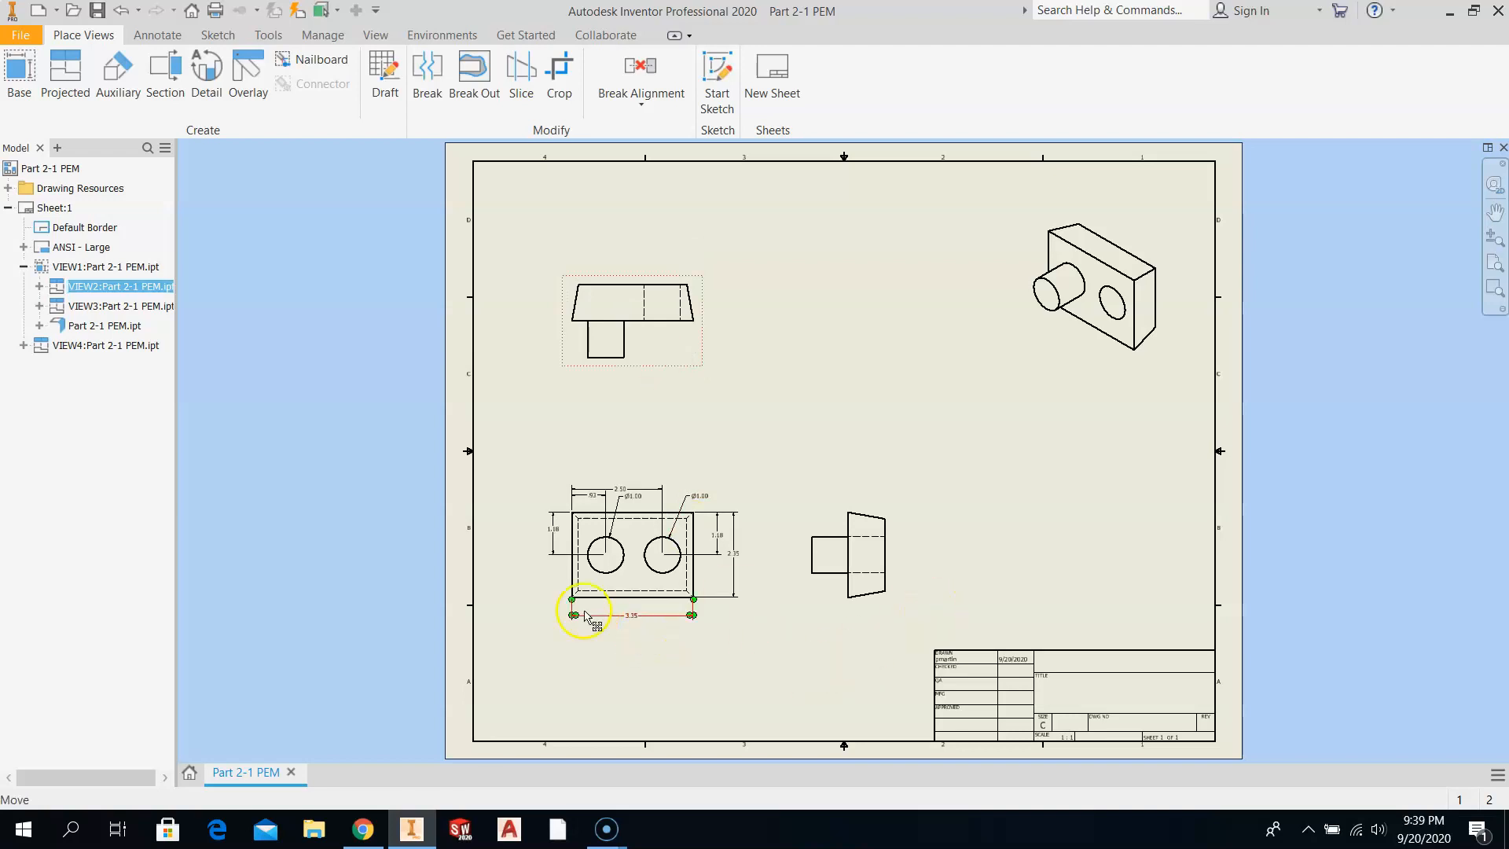
# Set the front base view's scale to 2:1.
pyautogui.click(725, 520)
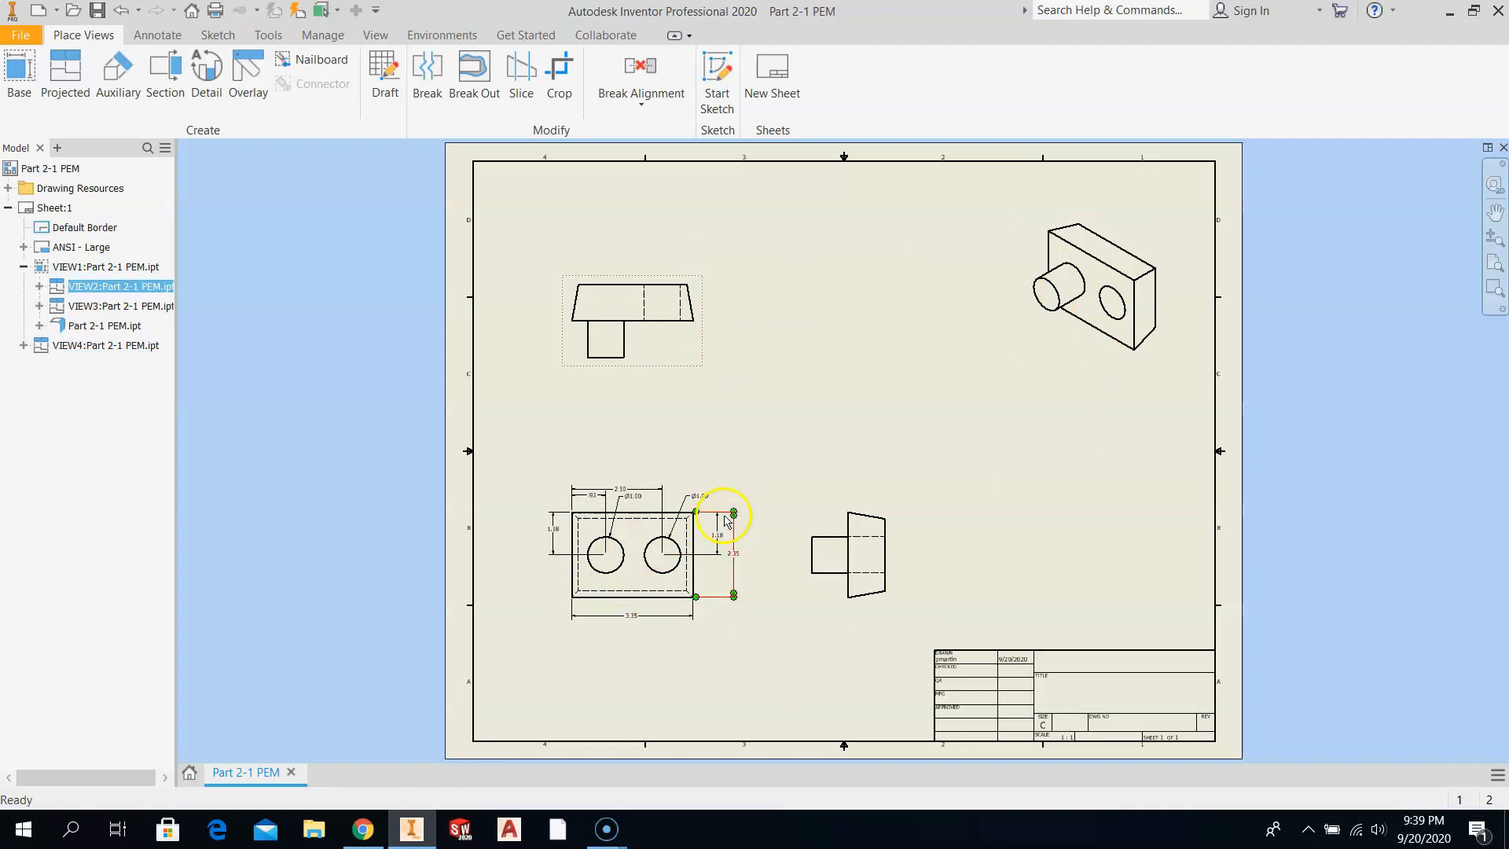
pyautogui.click(654, 611)
pyautogui.rightClick(652, 609)
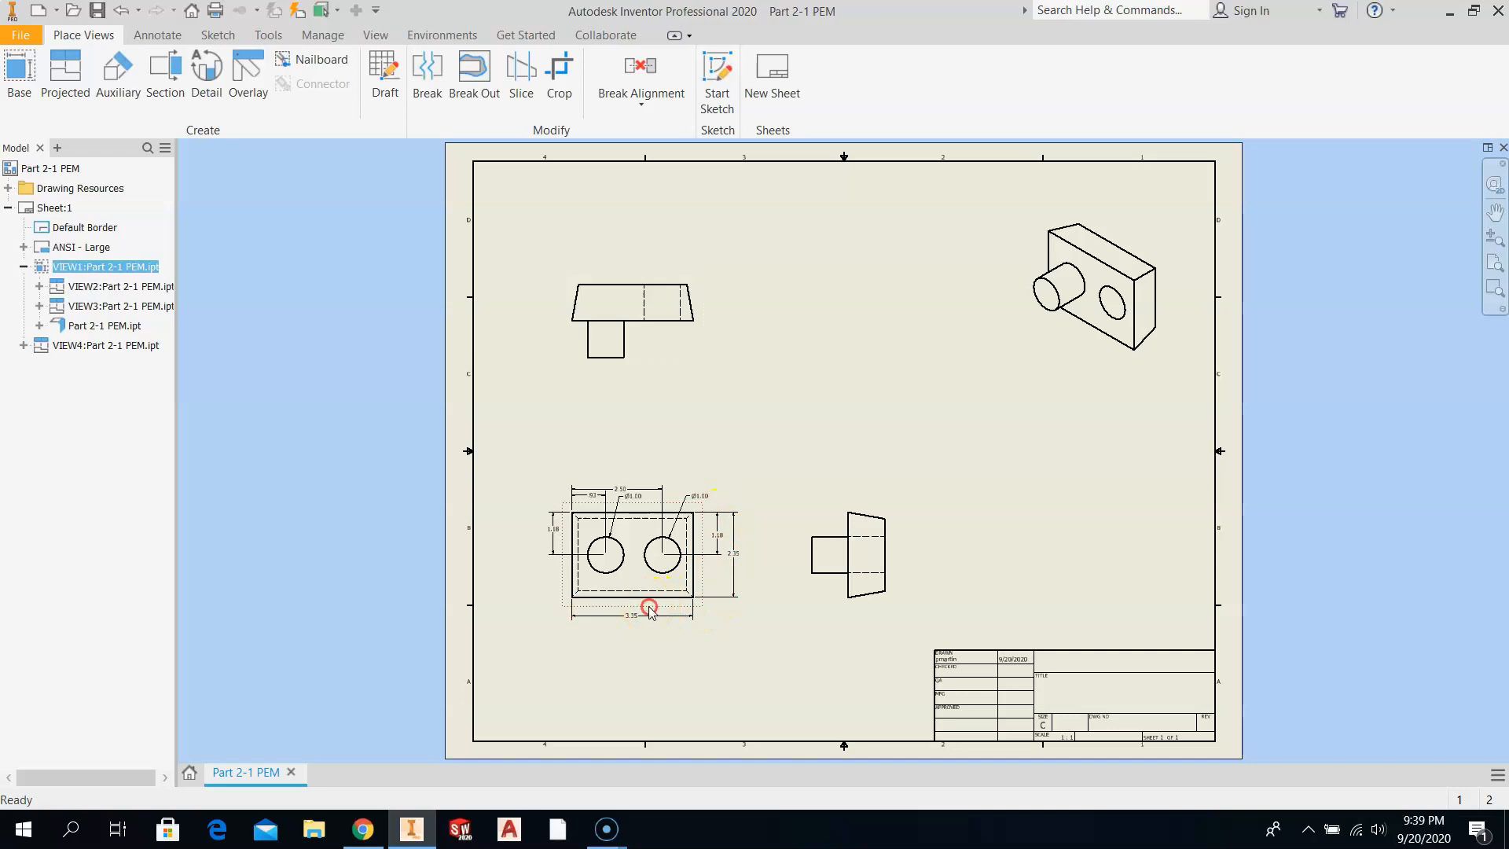
pyautogui.click(647, 656)
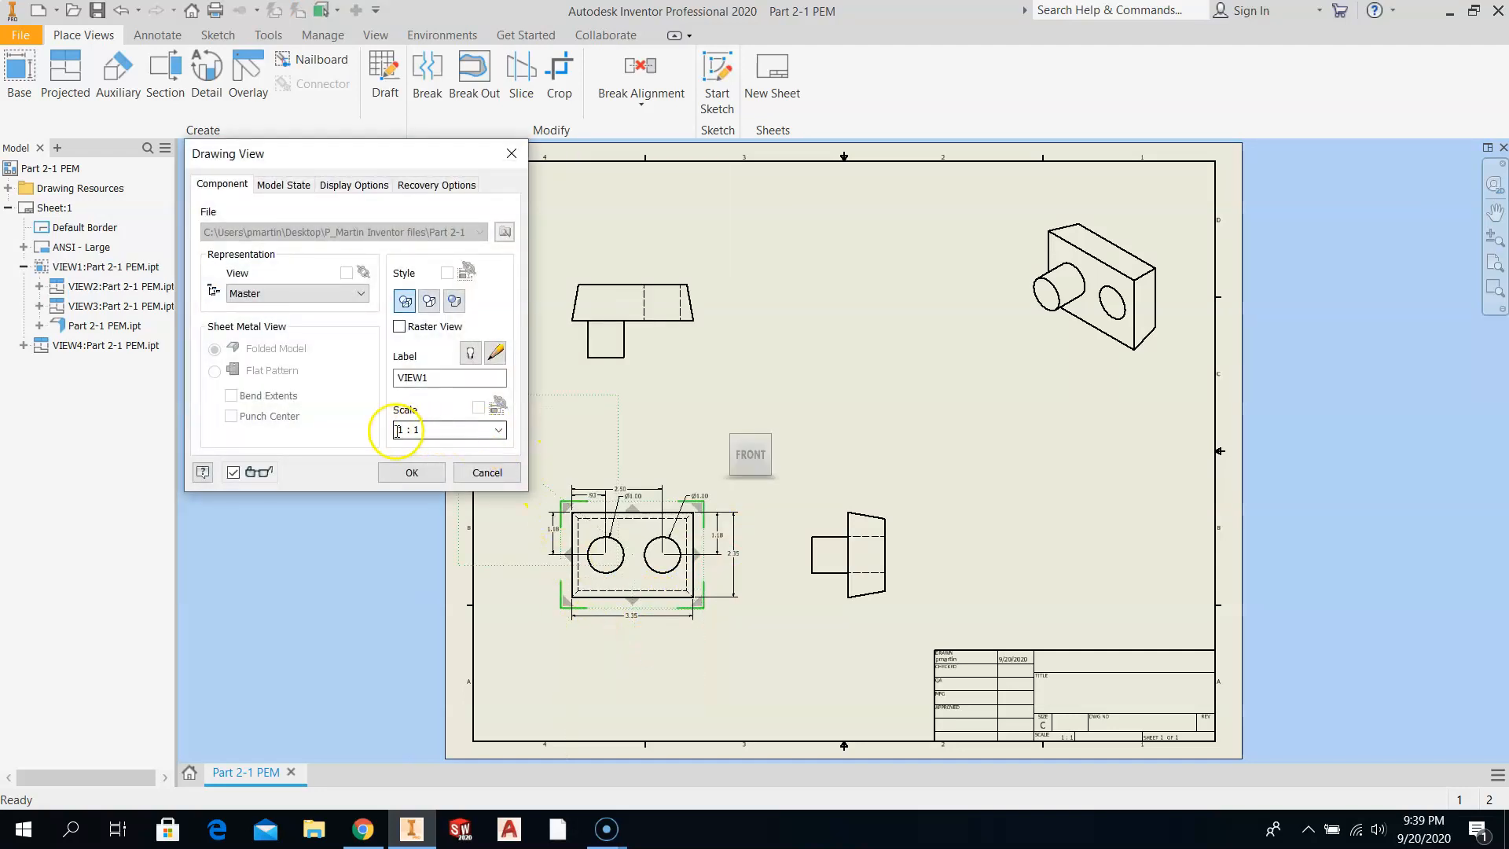
pyautogui.click(499, 430)
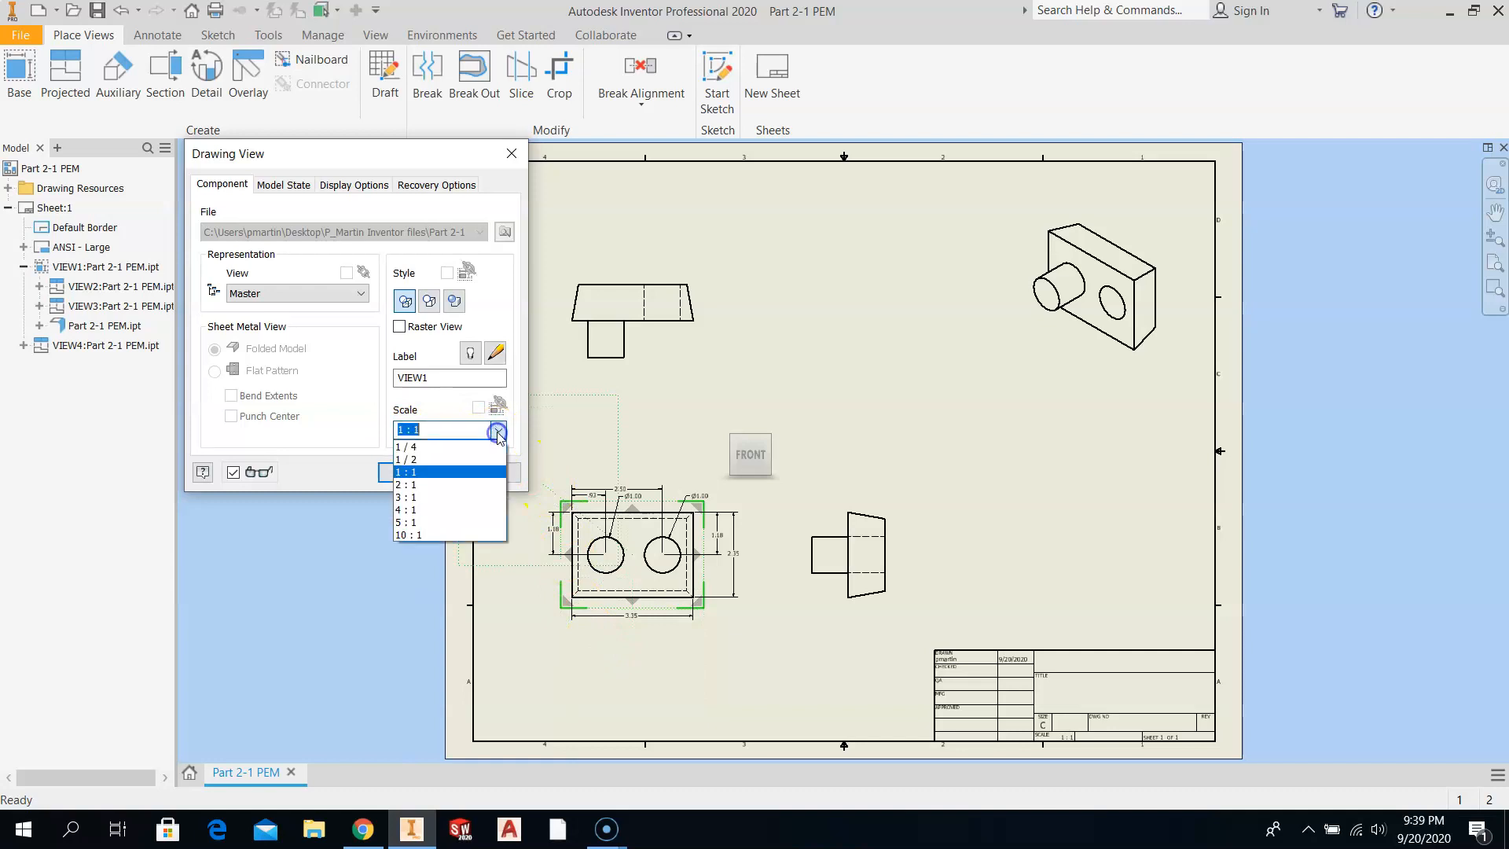
pyautogui.click(462, 488)
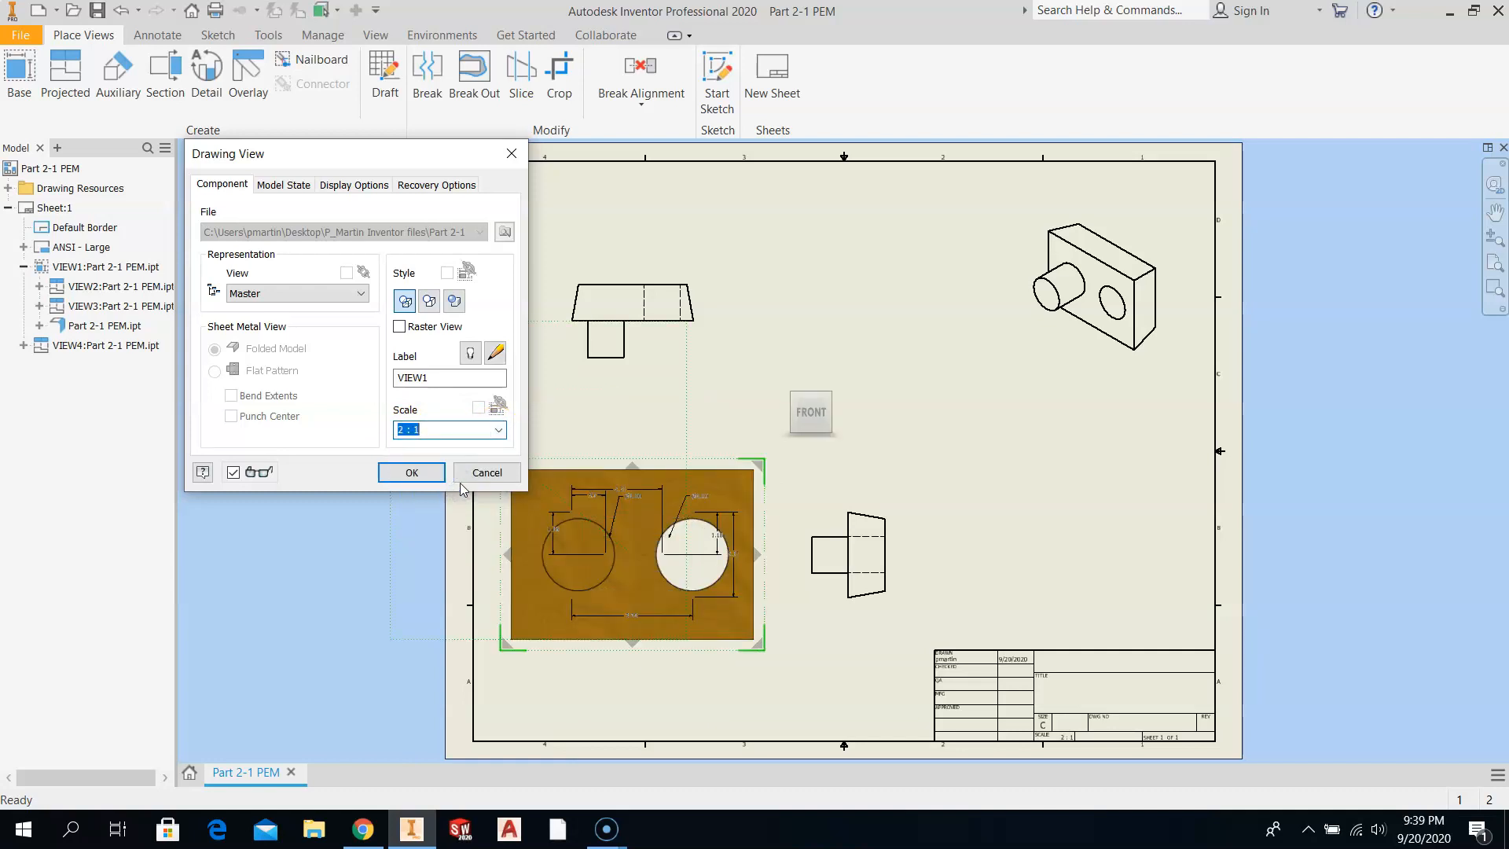
pyautogui.click(421, 480)
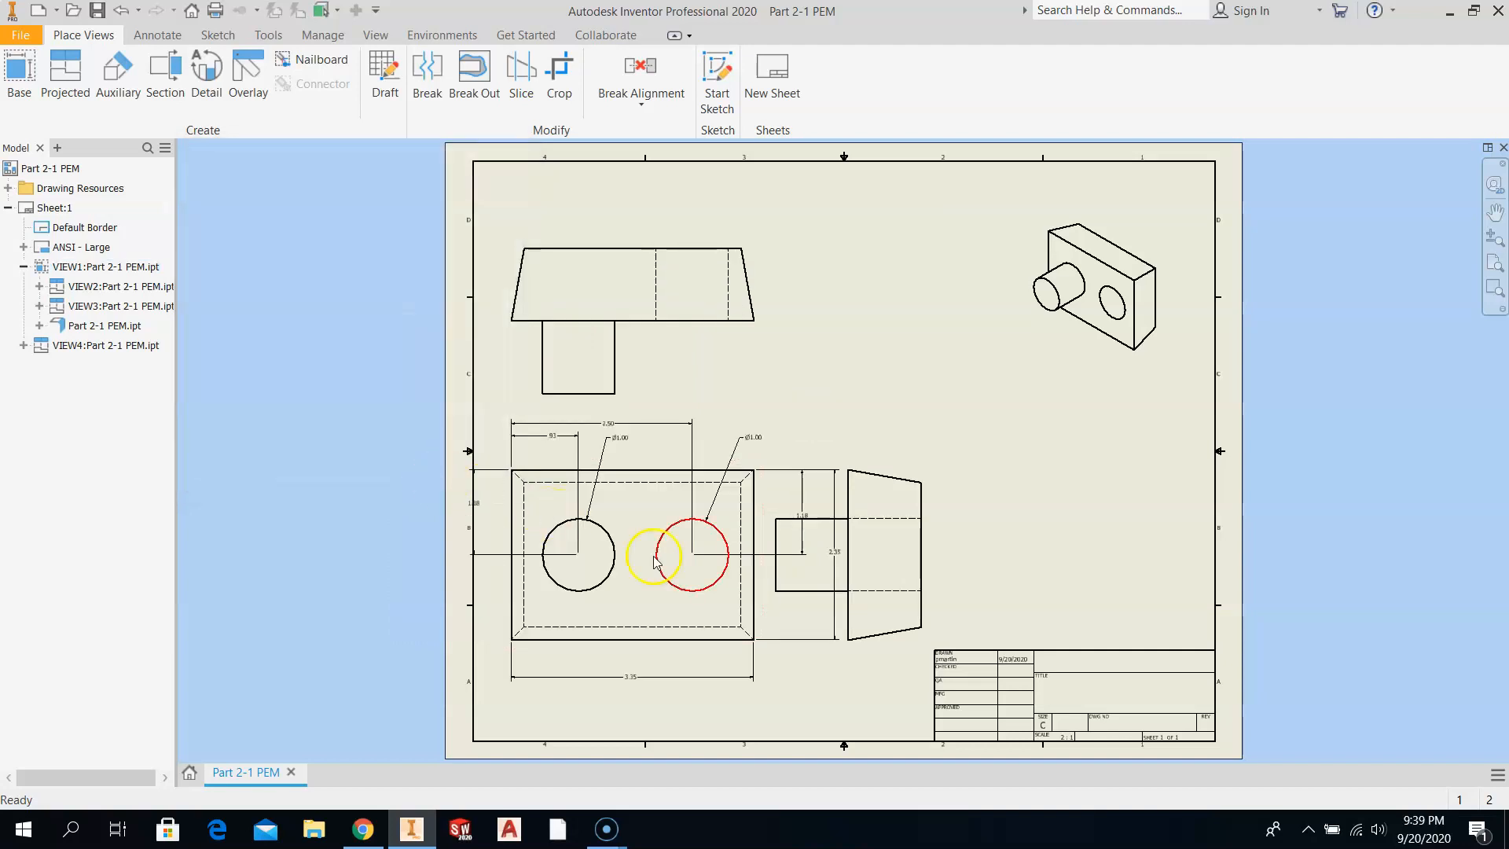
# Space out the enlarged views by moving the top view up, the side view further right and the front view slightly up.
pyautogui.click(682, 239)
pyautogui.moveTo(682, 239); pyautogui.dragTo(672, 189)
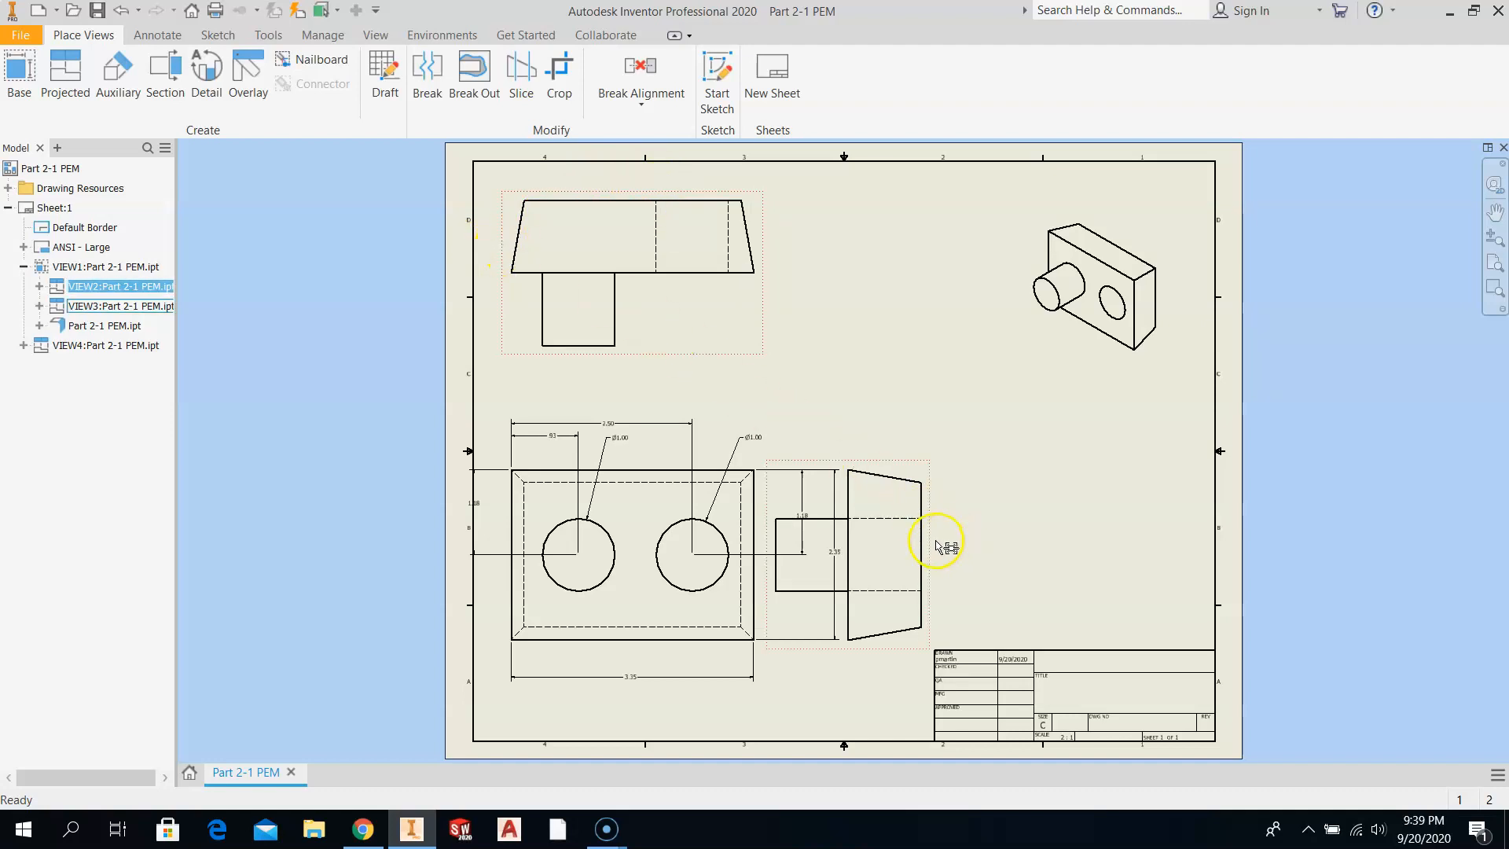
pyautogui.moveTo(936, 542); pyautogui.dragTo(1001, 537)
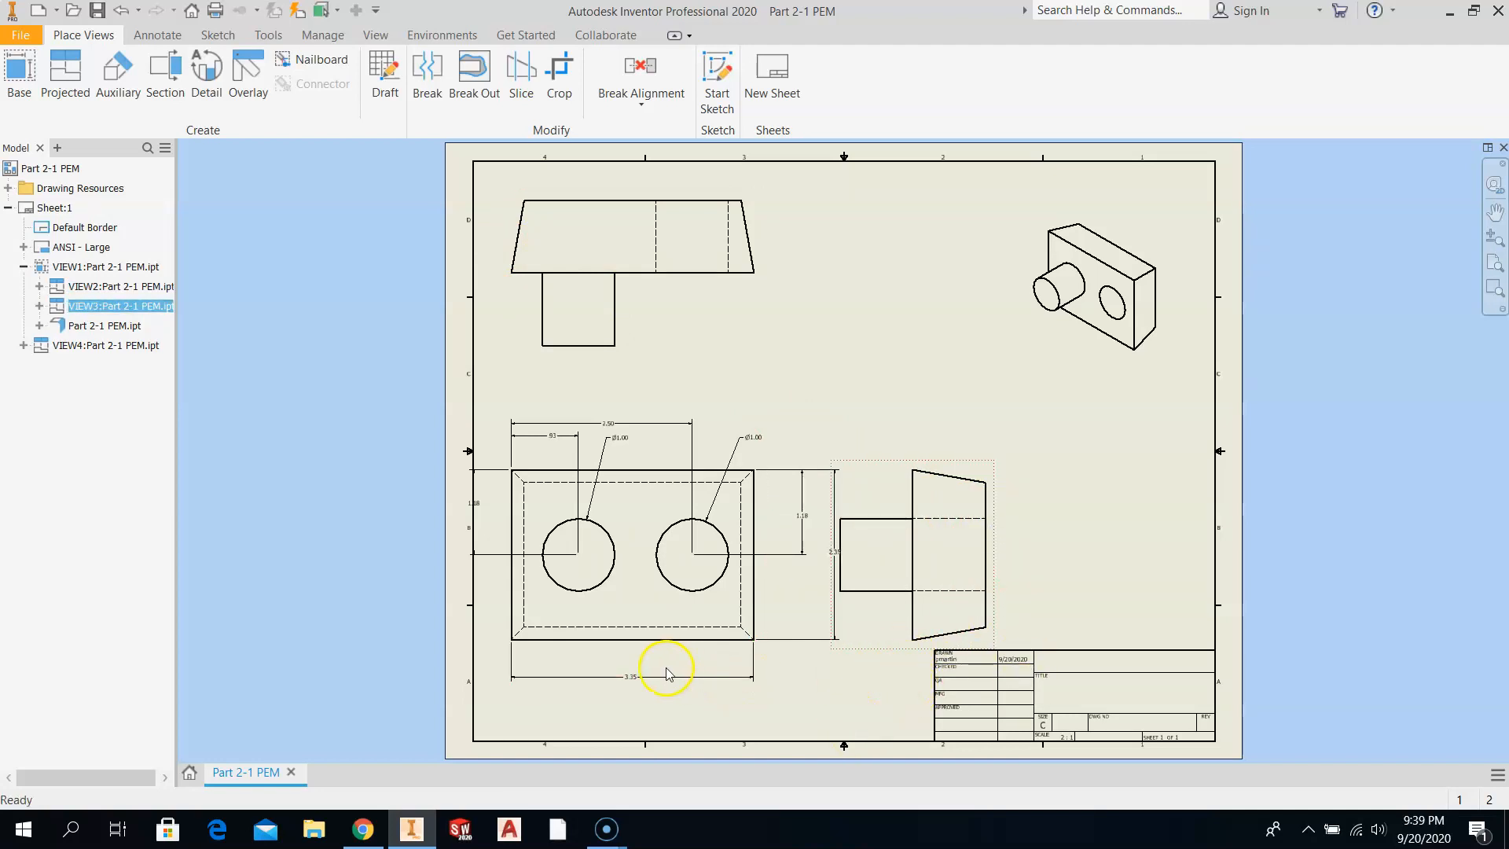
pyautogui.moveTo(660, 653); pyautogui.dragTo(661, 607)
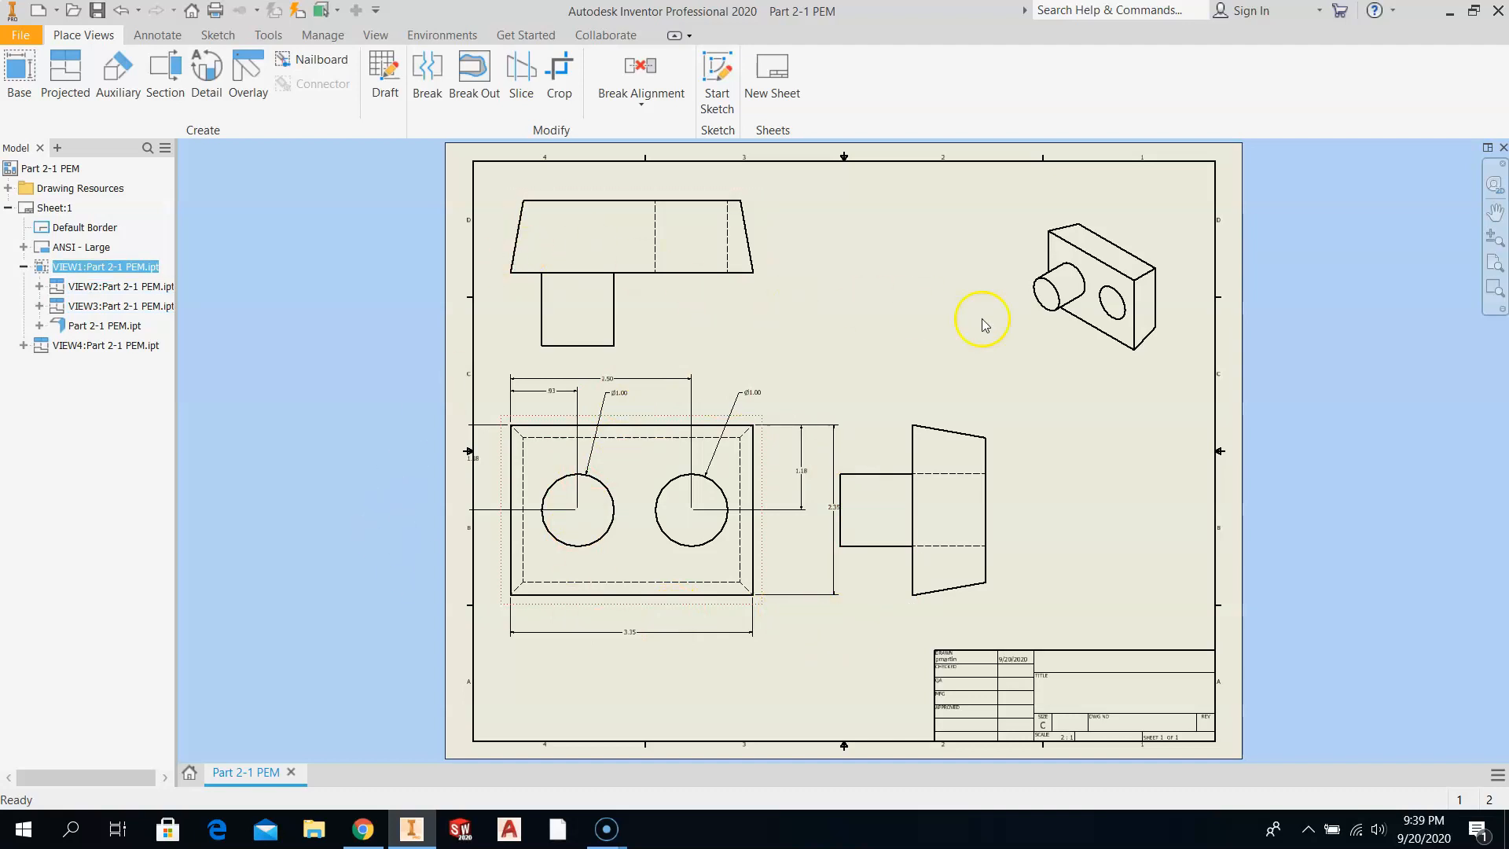
# Set the isometric view's scale to 2:1 and show its label on the sheet as ISOMETRIC.
pyautogui.rightClick(1076, 354)
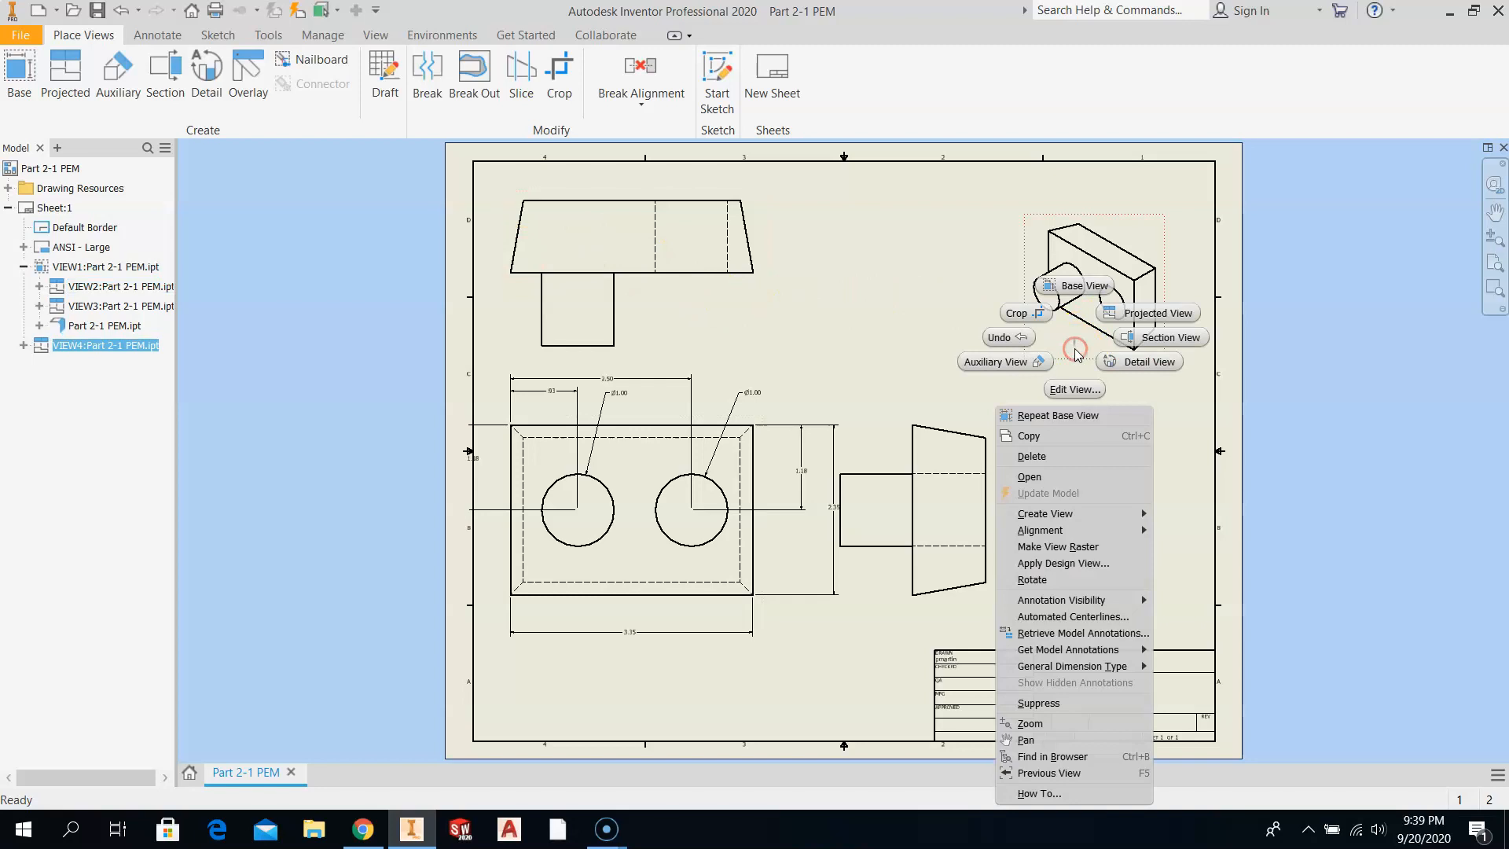
pyautogui.click(1074, 390)
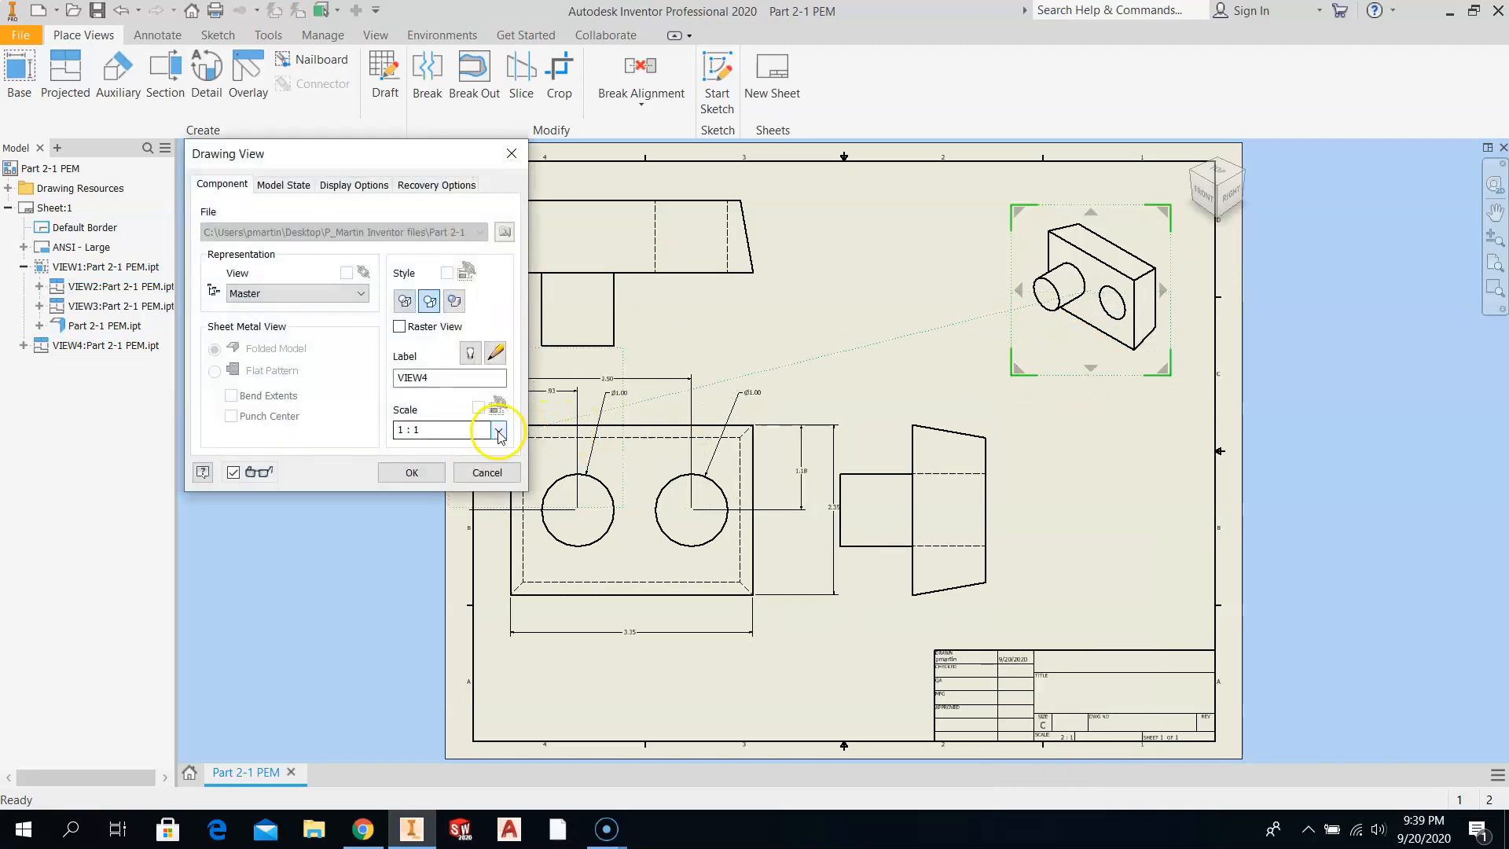
pyautogui.click(498, 429)
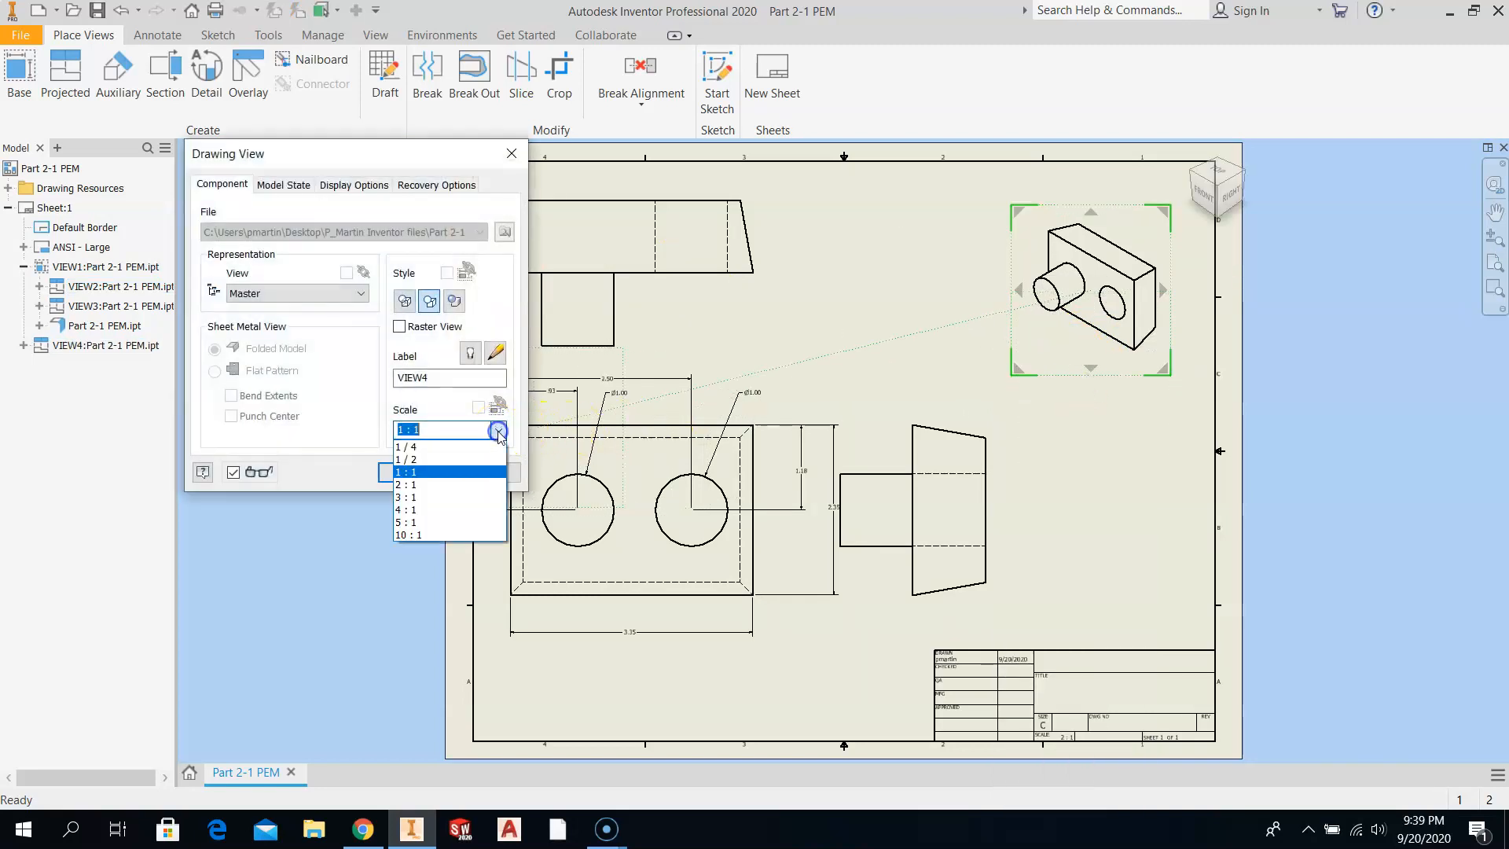
pyautogui.click(461, 485)
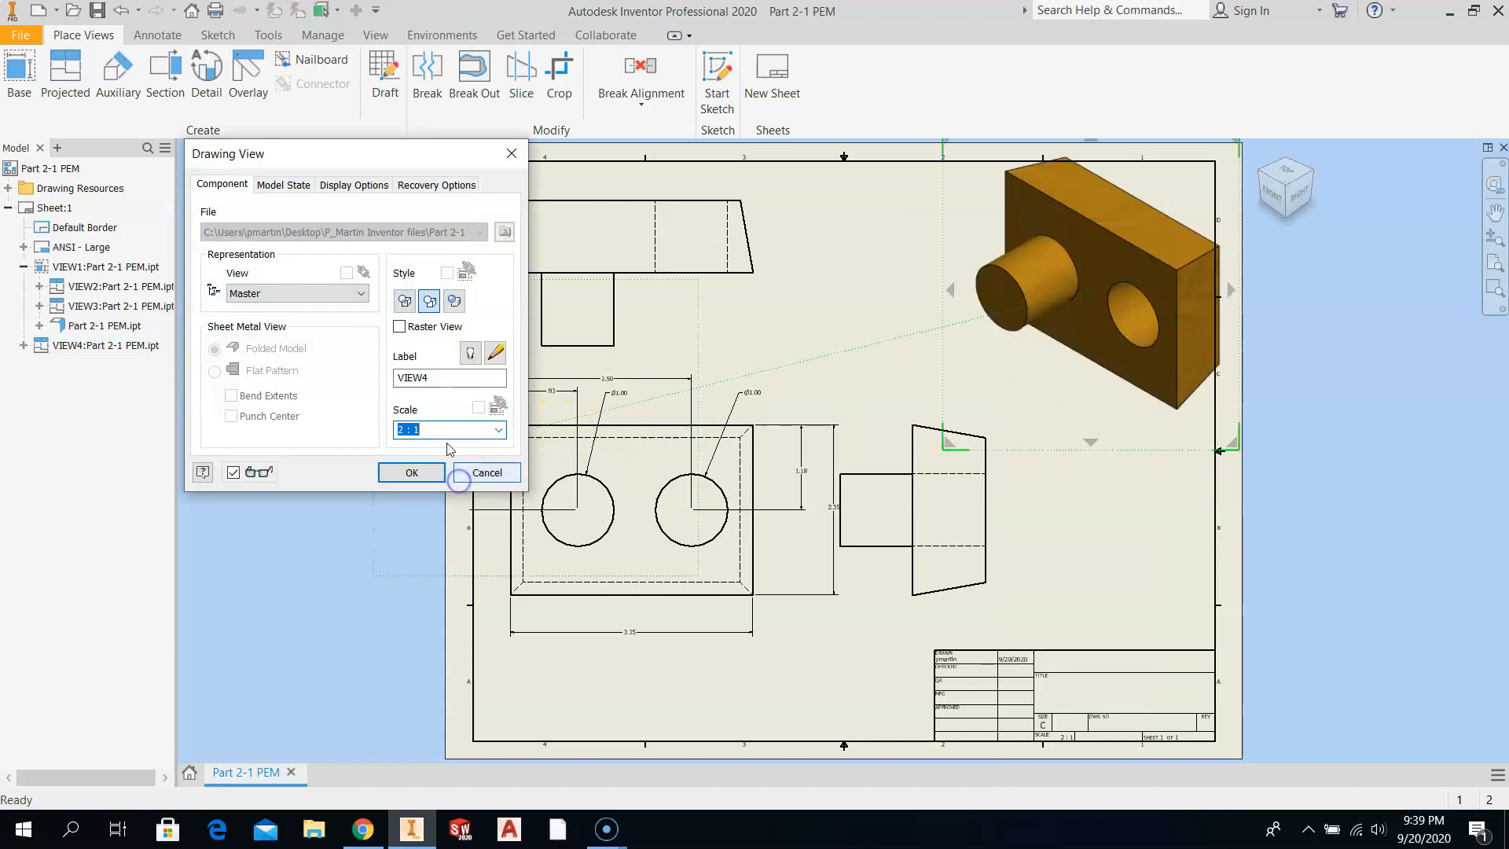
pyautogui.click(414, 380)
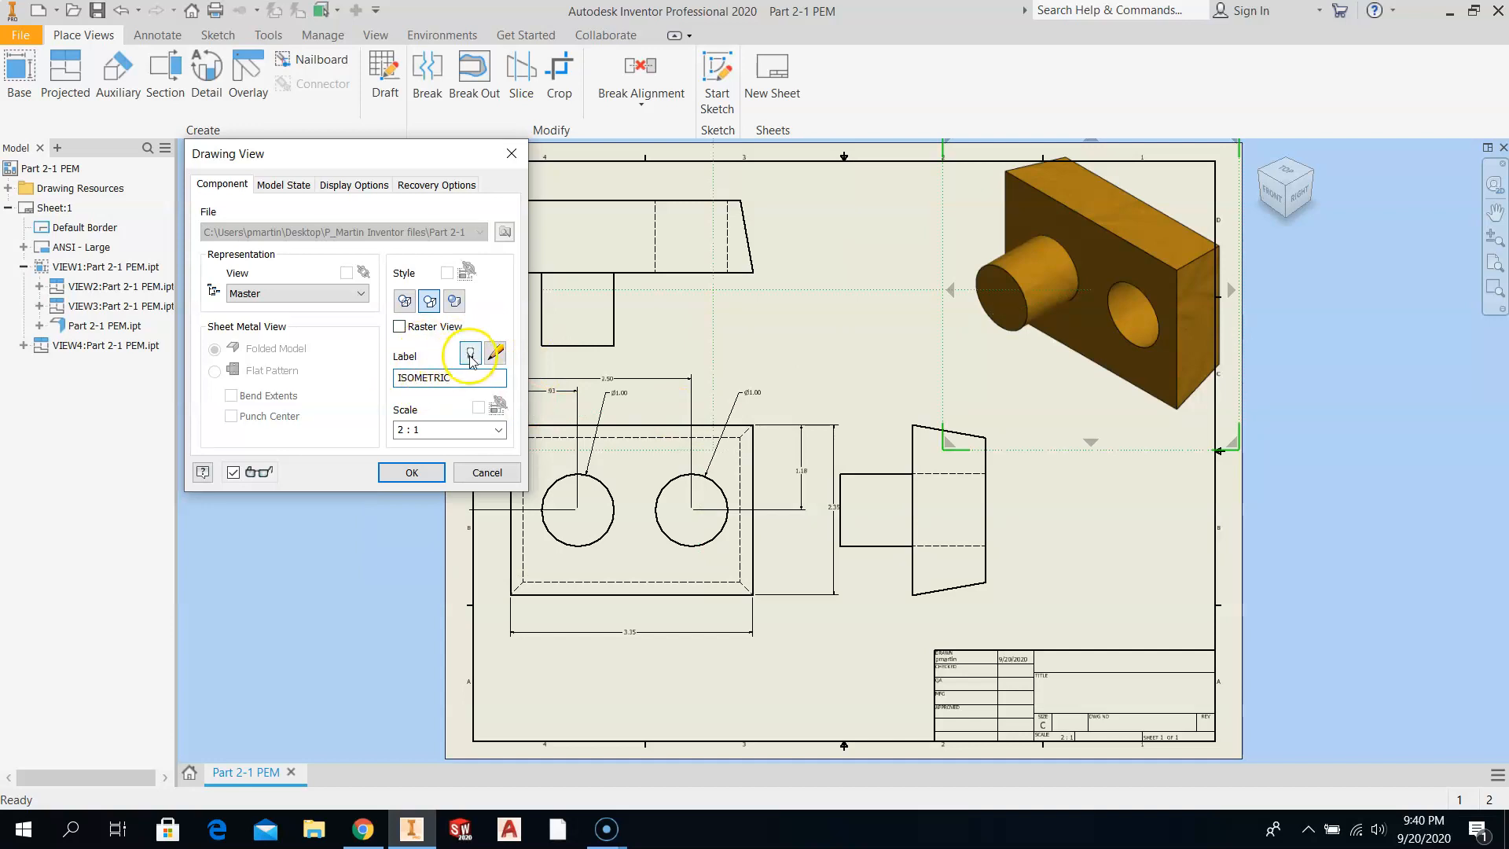
pyautogui.click(495, 356)
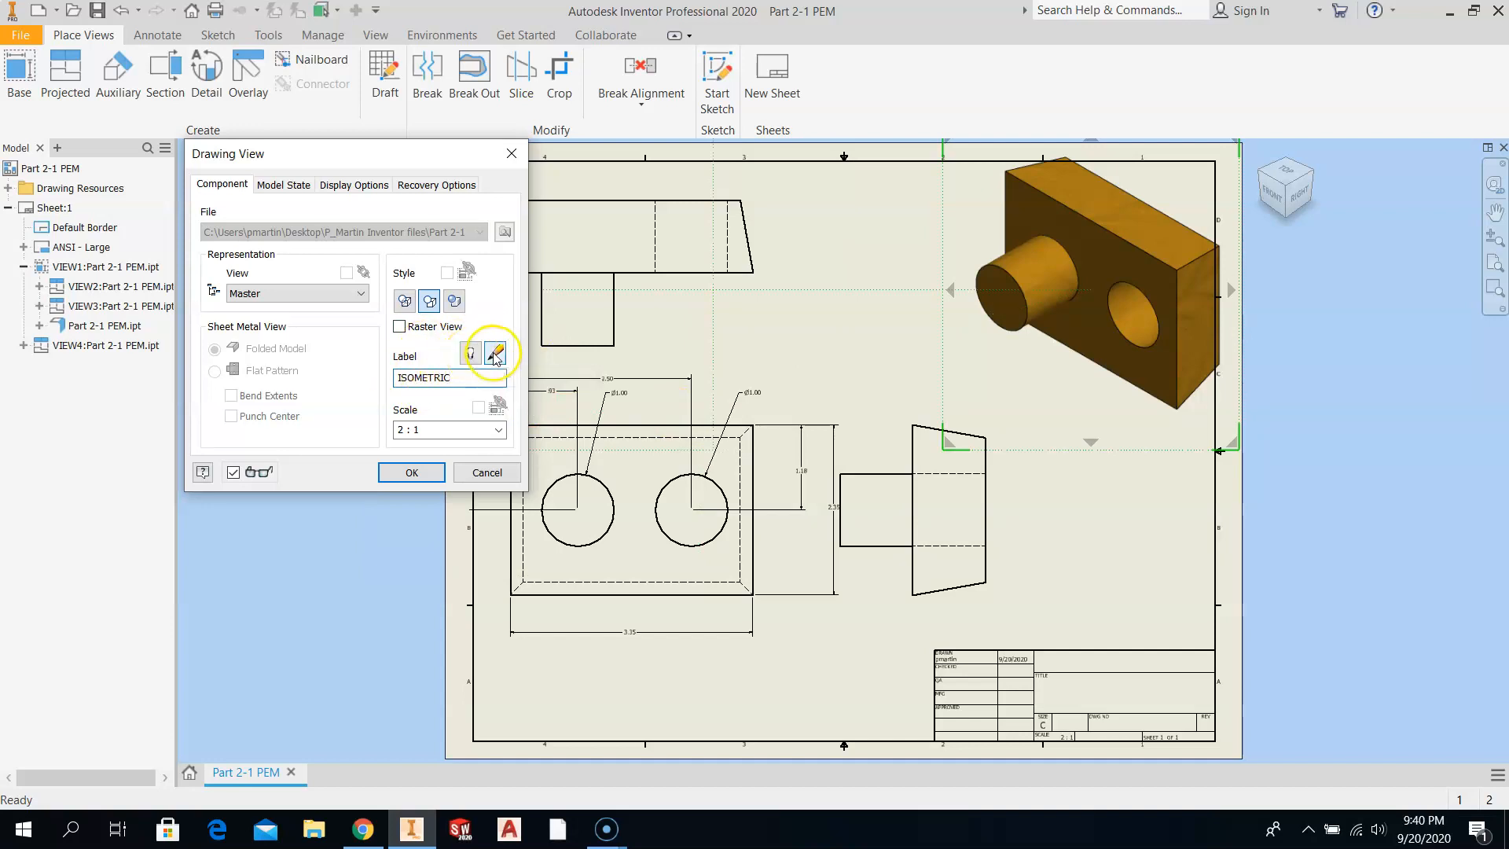
pyautogui.click(469, 354)
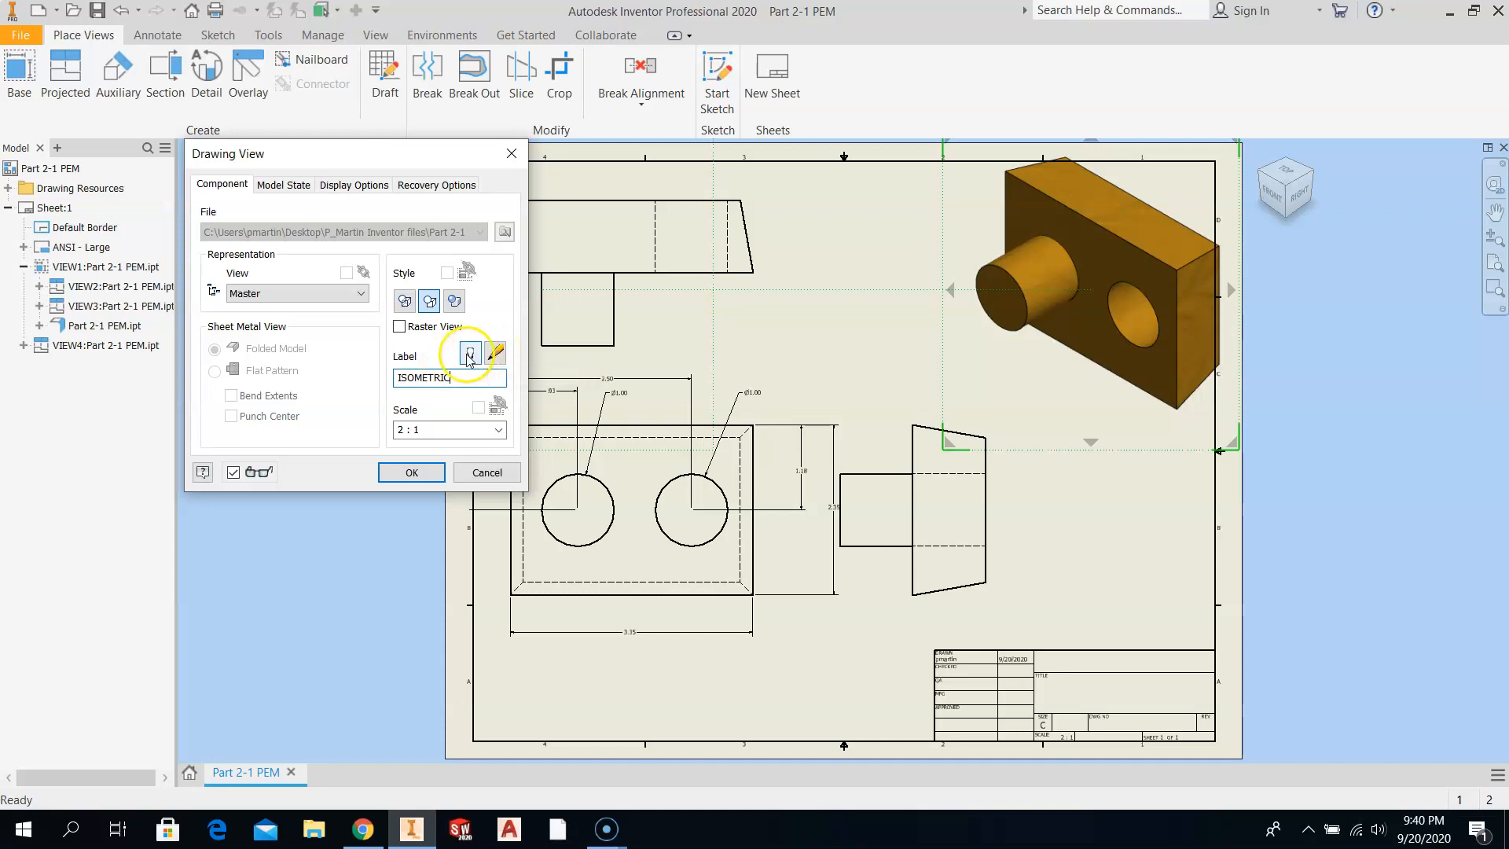
pyautogui.click(412, 473)
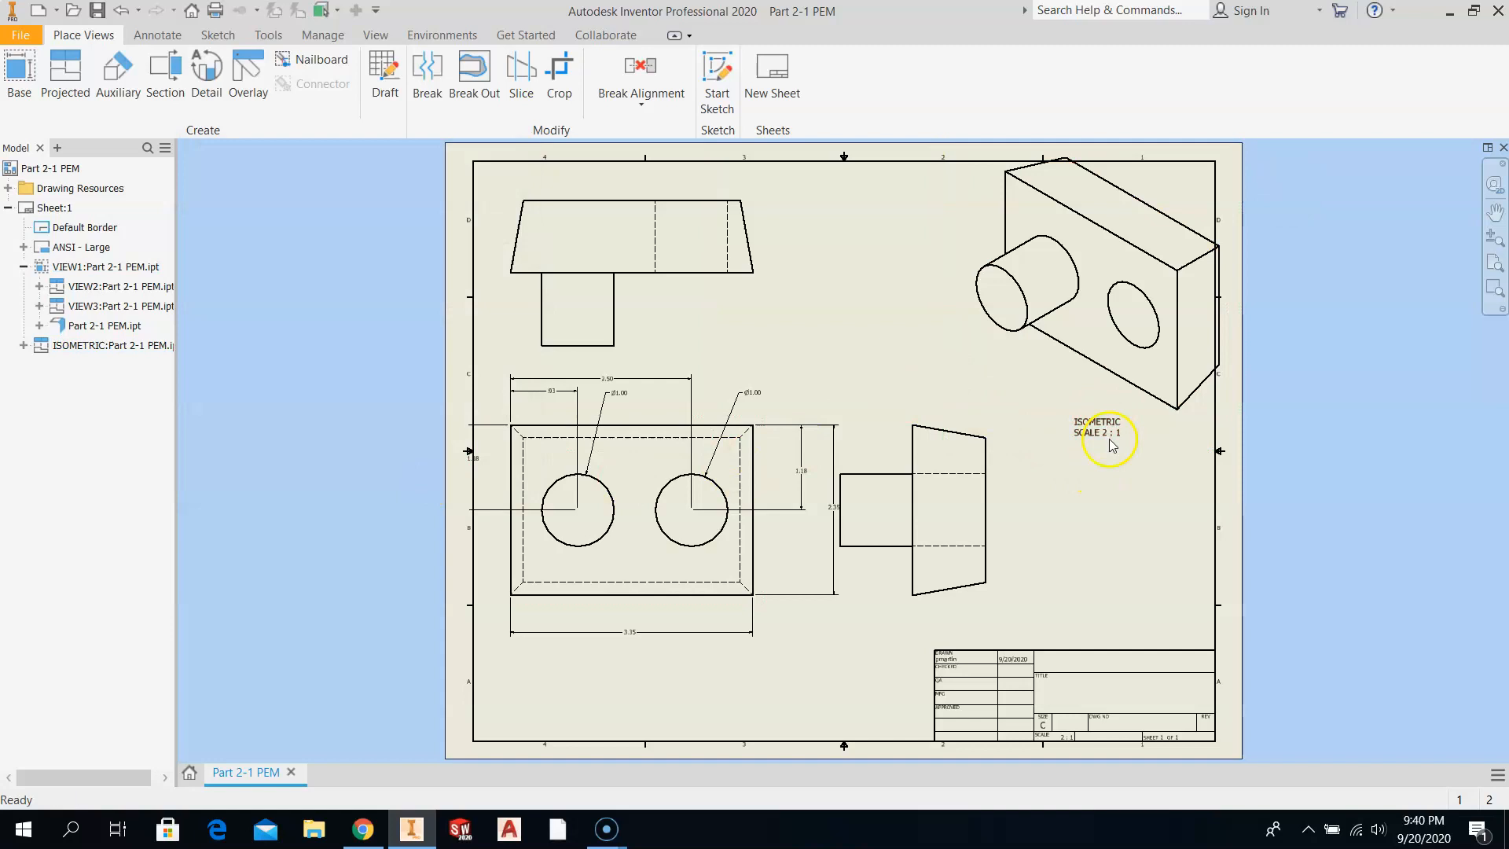
# Move the isometric view down and inward so it sits inside the sheet border, and set its style to shaded.
pyautogui.click(1029, 417)
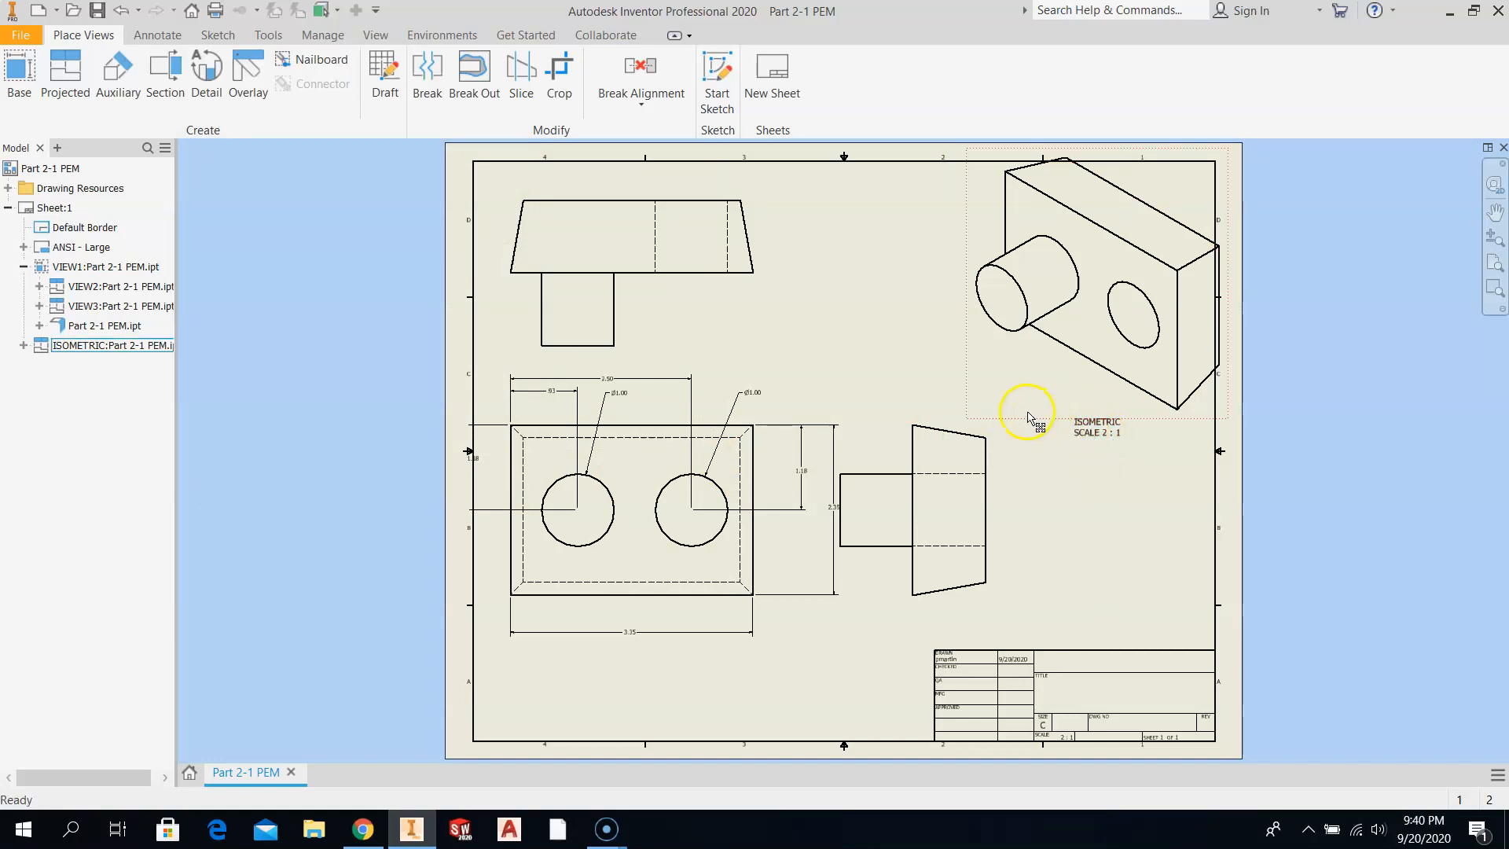
pyautogui.moveTo(1026, 413); pyautogui.dragTo(985, 442)
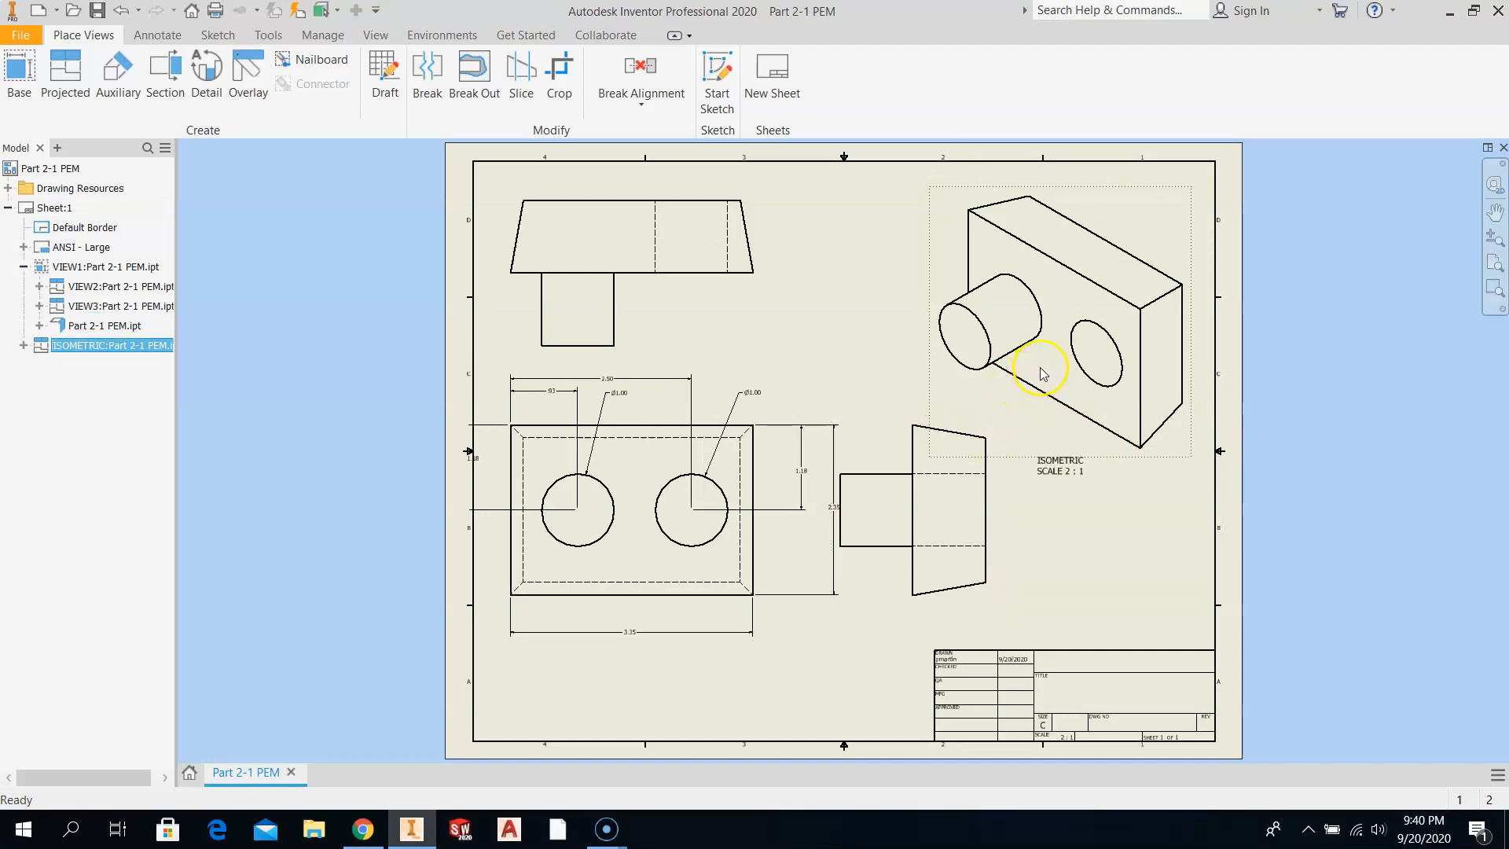
pyautogui.rightClick(1019, 340)
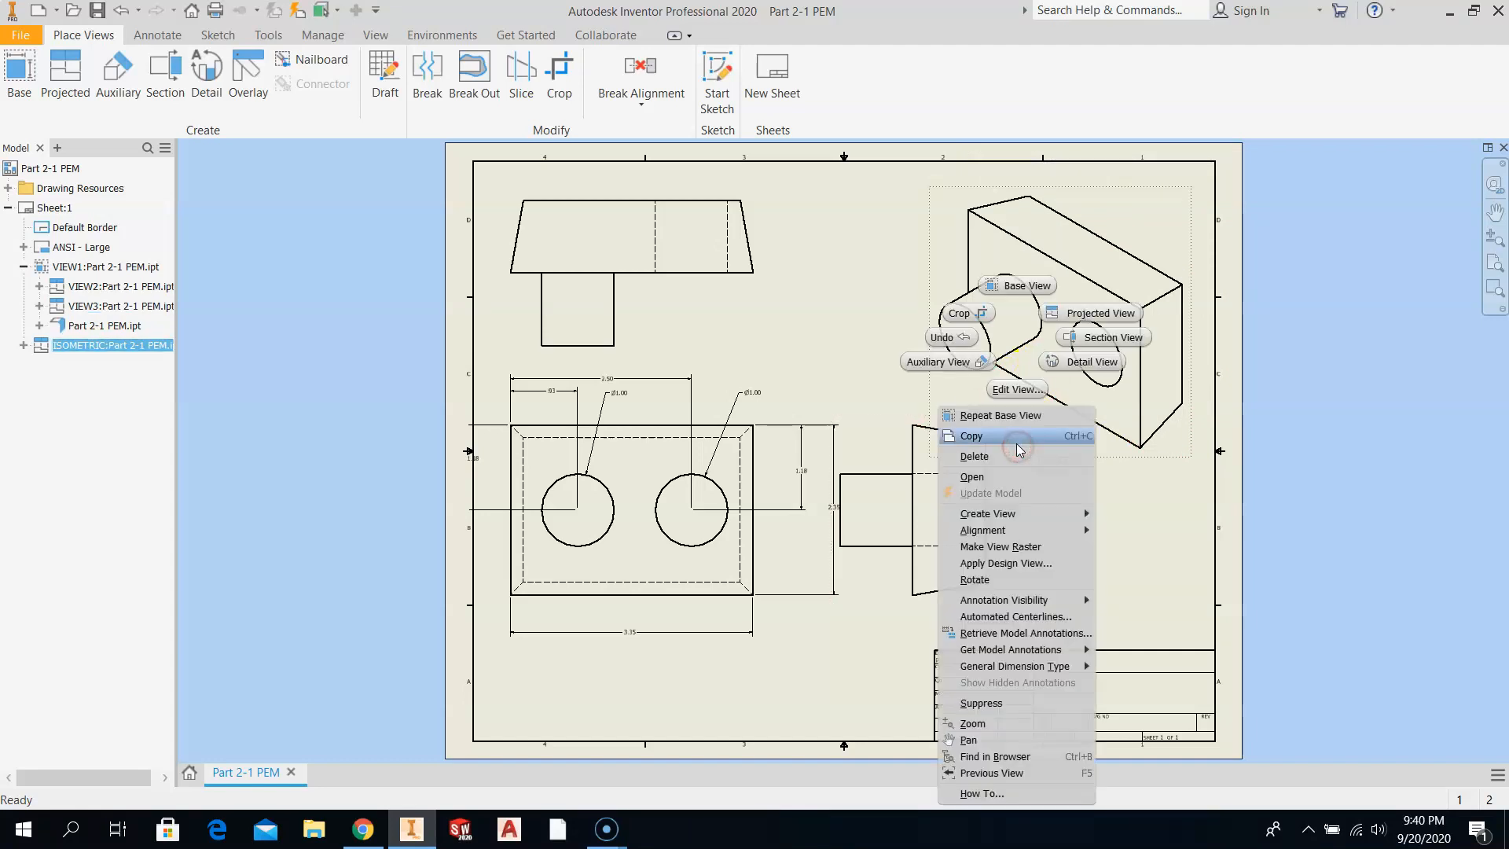
pyautogui.click(999, 391)
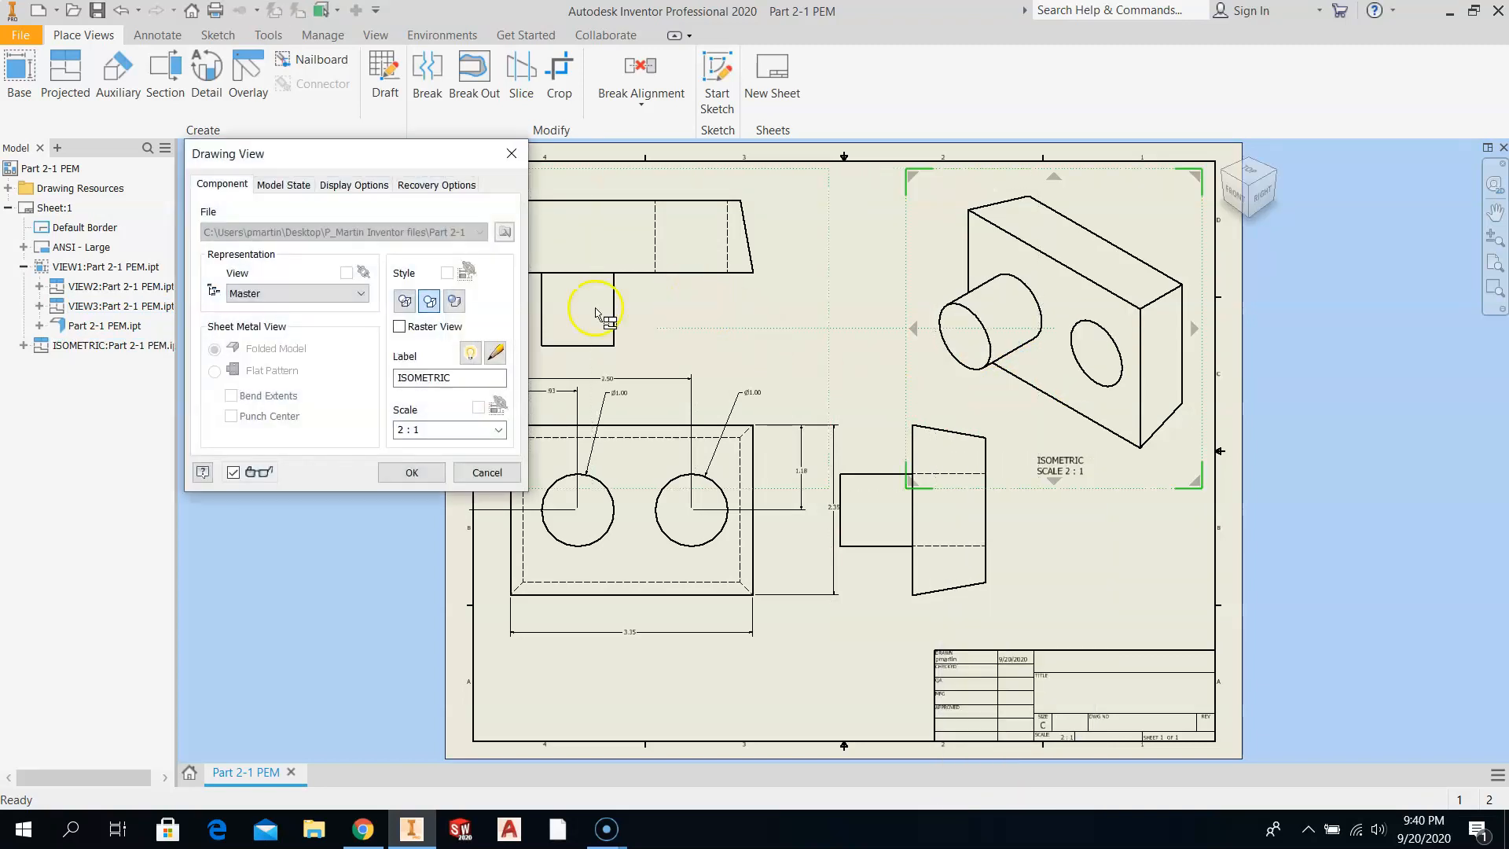
pyautogui.click(455, 303)
pyautogui.click(411, 471)
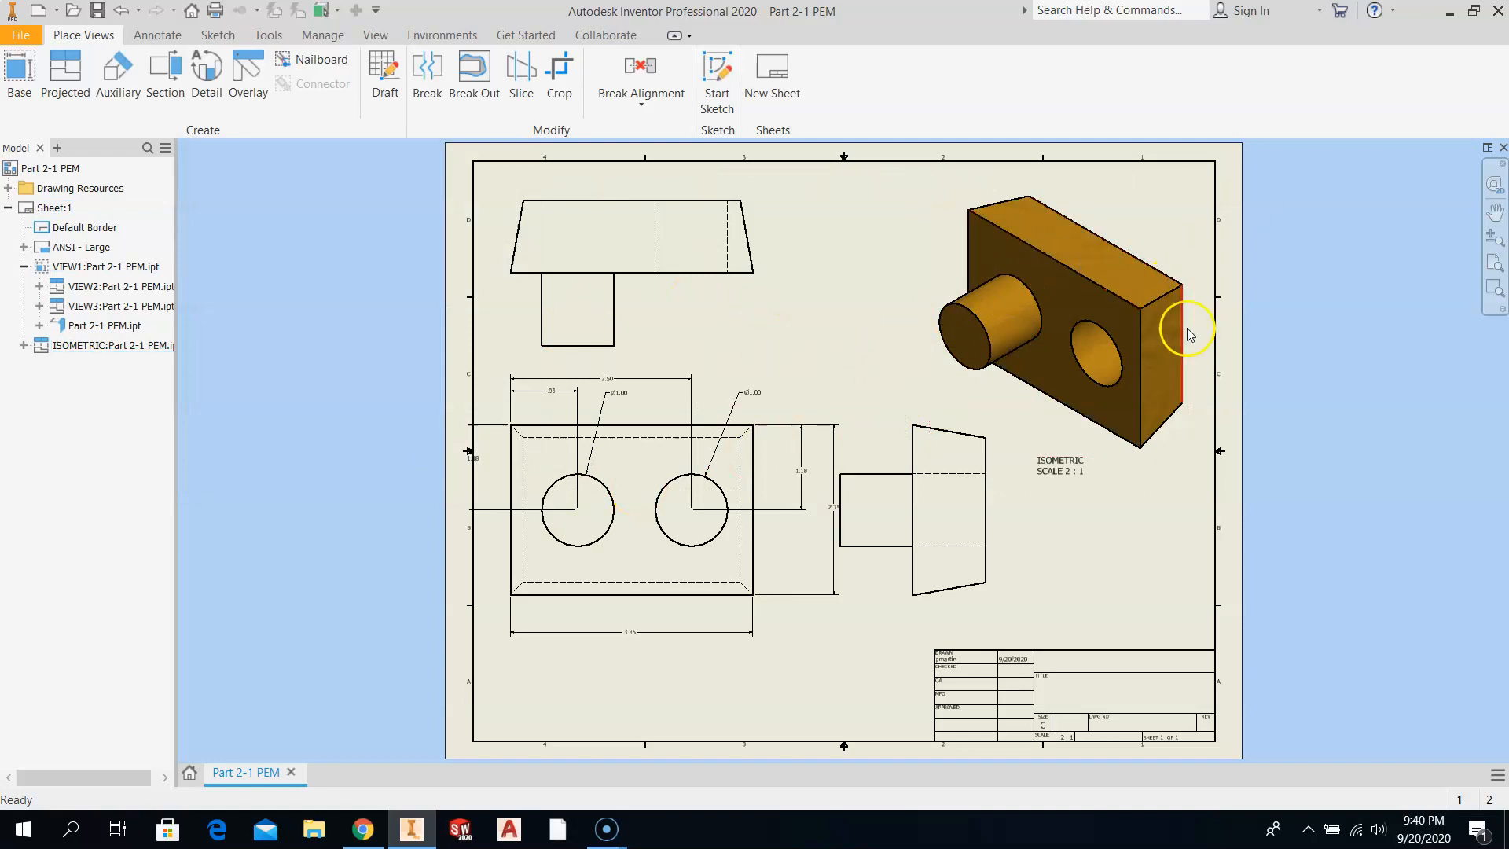
pyautogui.click(1018, 381)
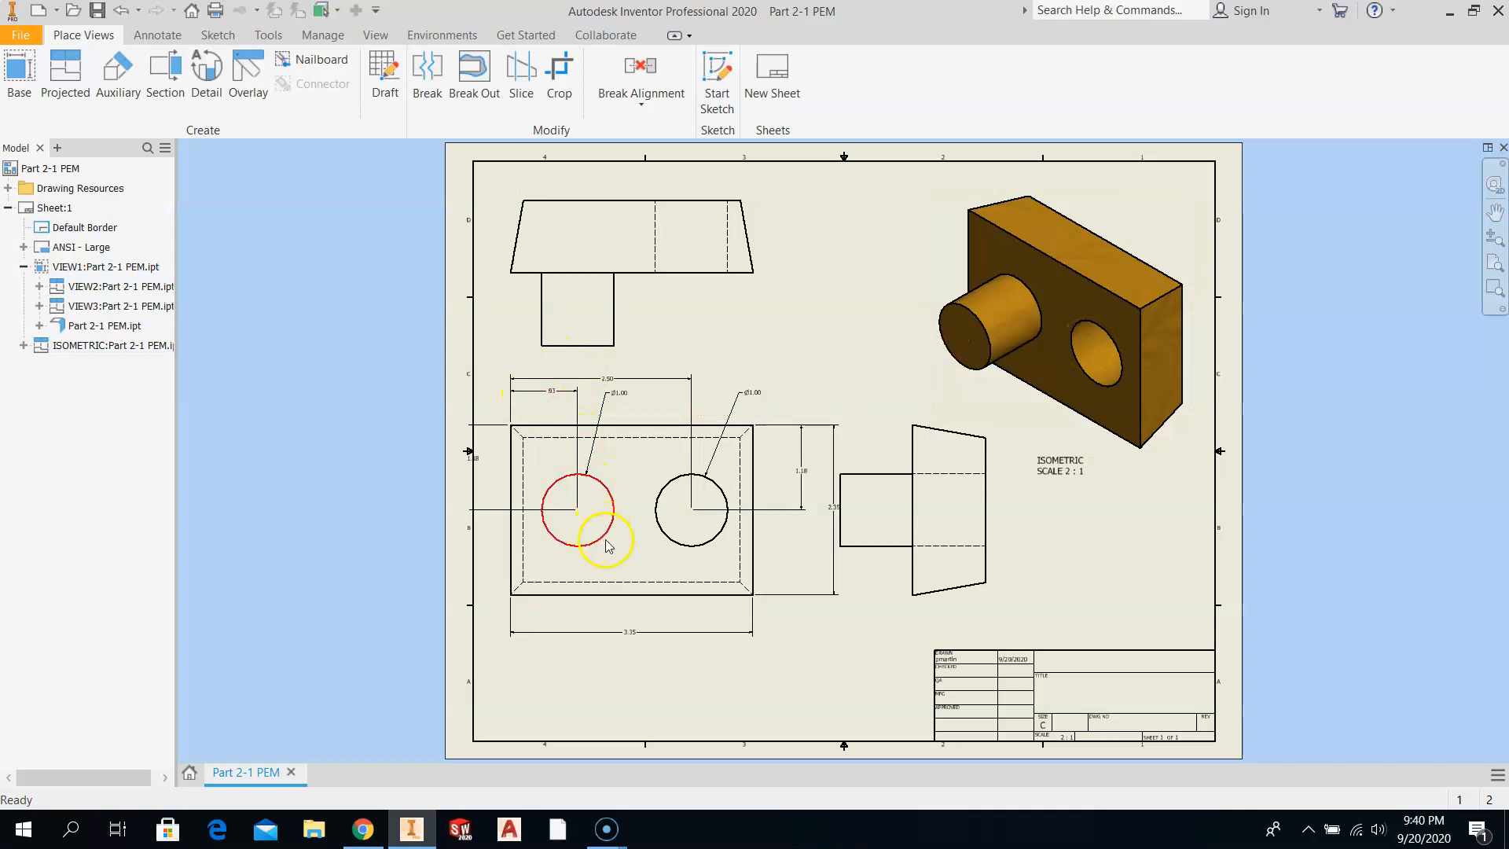
# Move the front view's overall width dimension above the view and bring the .93 and both circle diameter dimensions closer to the outline.
pyautogui.moveTo(629, 633); pyautogui.dragTo(642, 373)
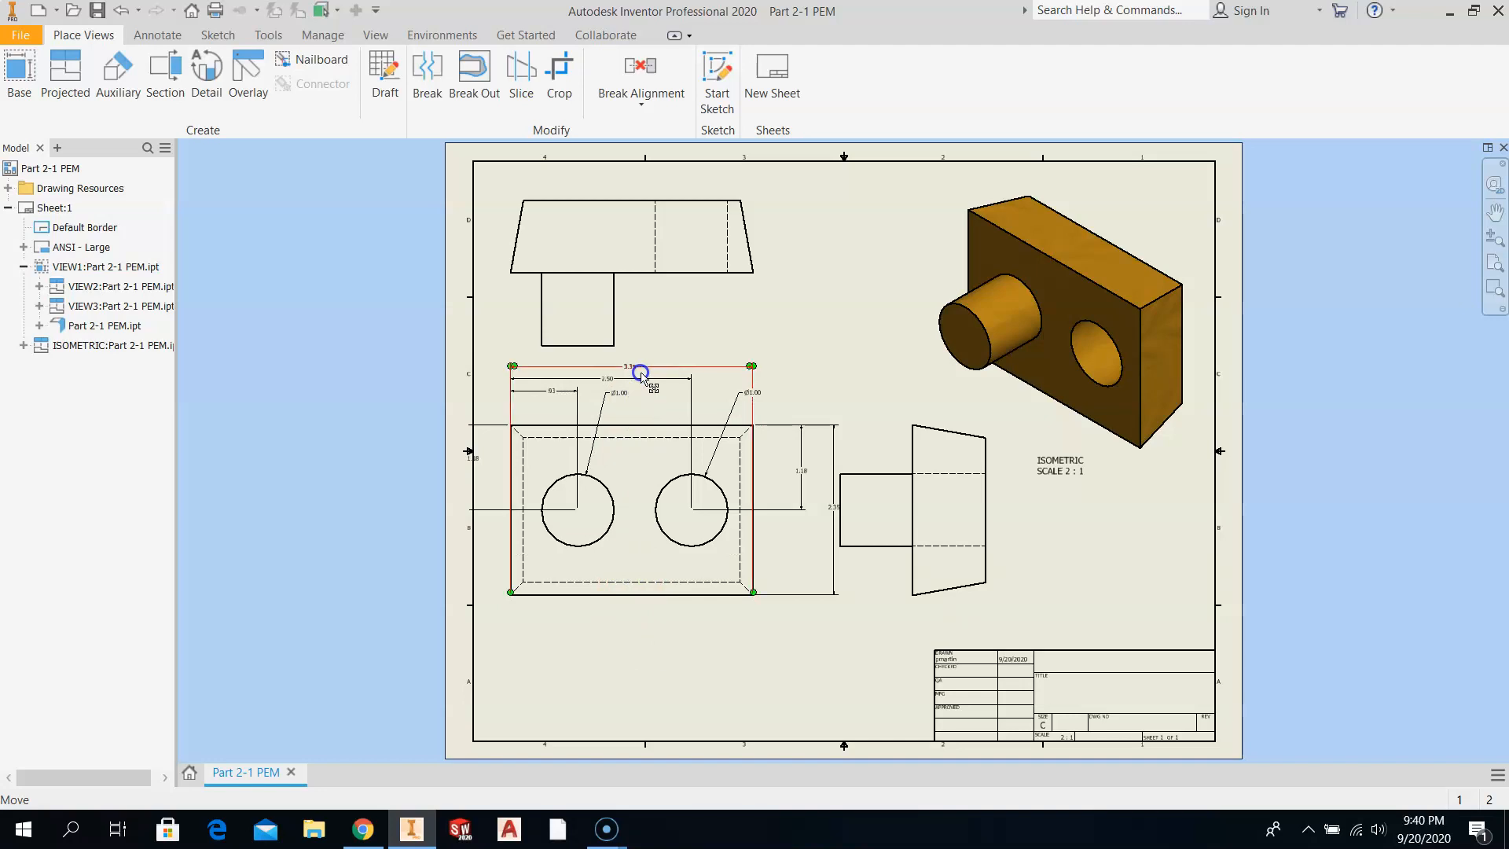
pyautogui.click(620, 395)
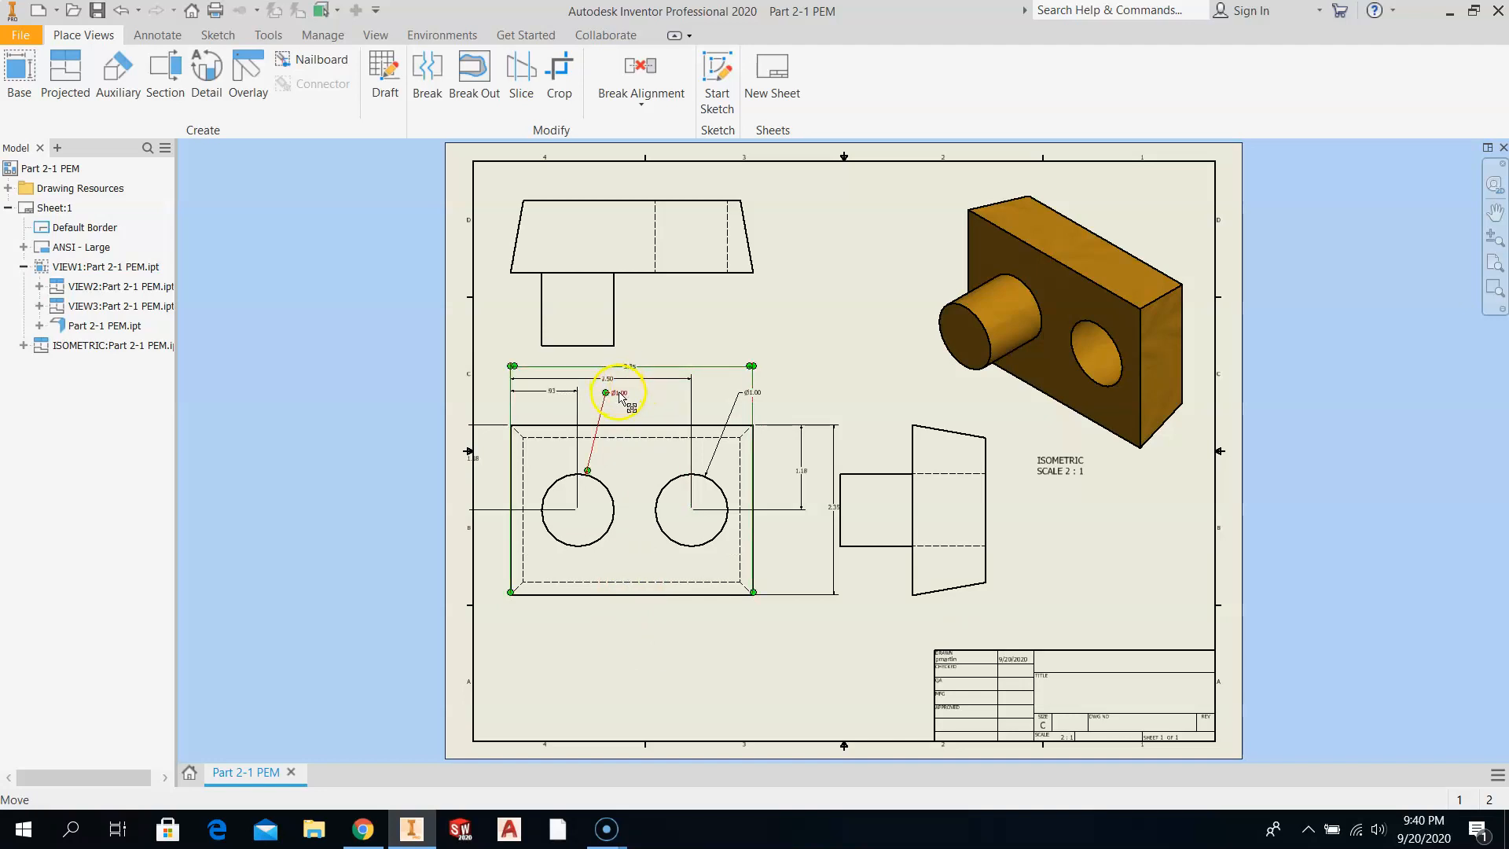
pyautogui.scroll(3, 624, 397)
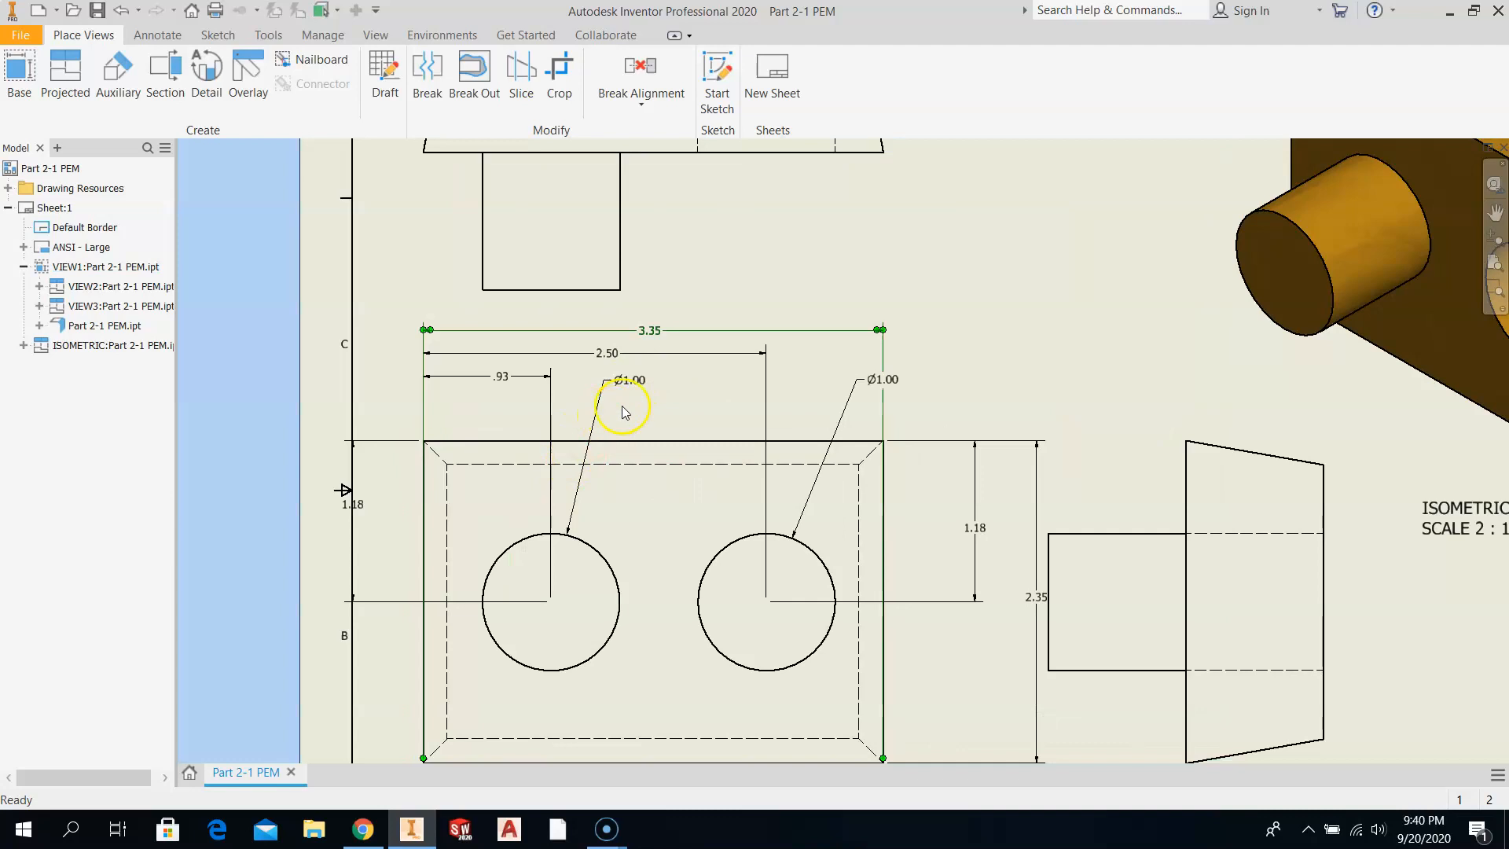
pyautogui.click(620, 386)
pyautogui.moveTo(604, 382); pyautogui.dragTo(598, 404)
pyautogui.click(493, 383)
pyautogui.moveTo(501, 379); pyautogui.dragTo(508, 410)
pyautogui.click(856, 381)
pyautogui.moveTo(855, 381); pyautogui.dragTo(807, 414)
# Lower the 2.50 hole location and 3.35 overall width dimensions so they stack closely above the front view.
pyautogui.click(597, 363)
pyautogui.moveTo(604, 356); pyautogui.dragTo(602, 380)
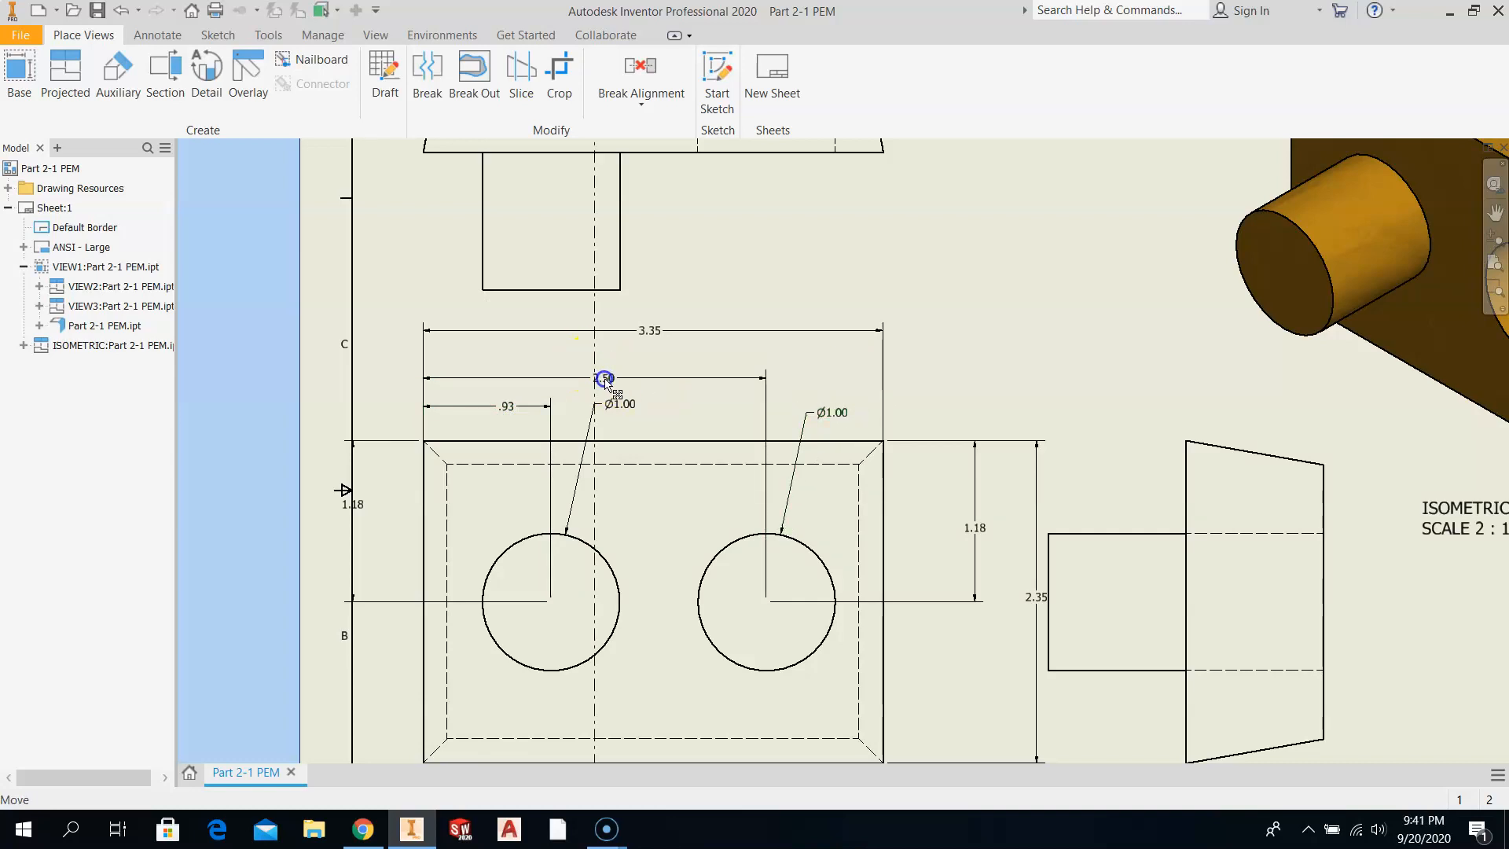
pyautogui.click(650, 331)
pyautogui.moveTo(646, 347); pyautogui.dragTo(649, 358)
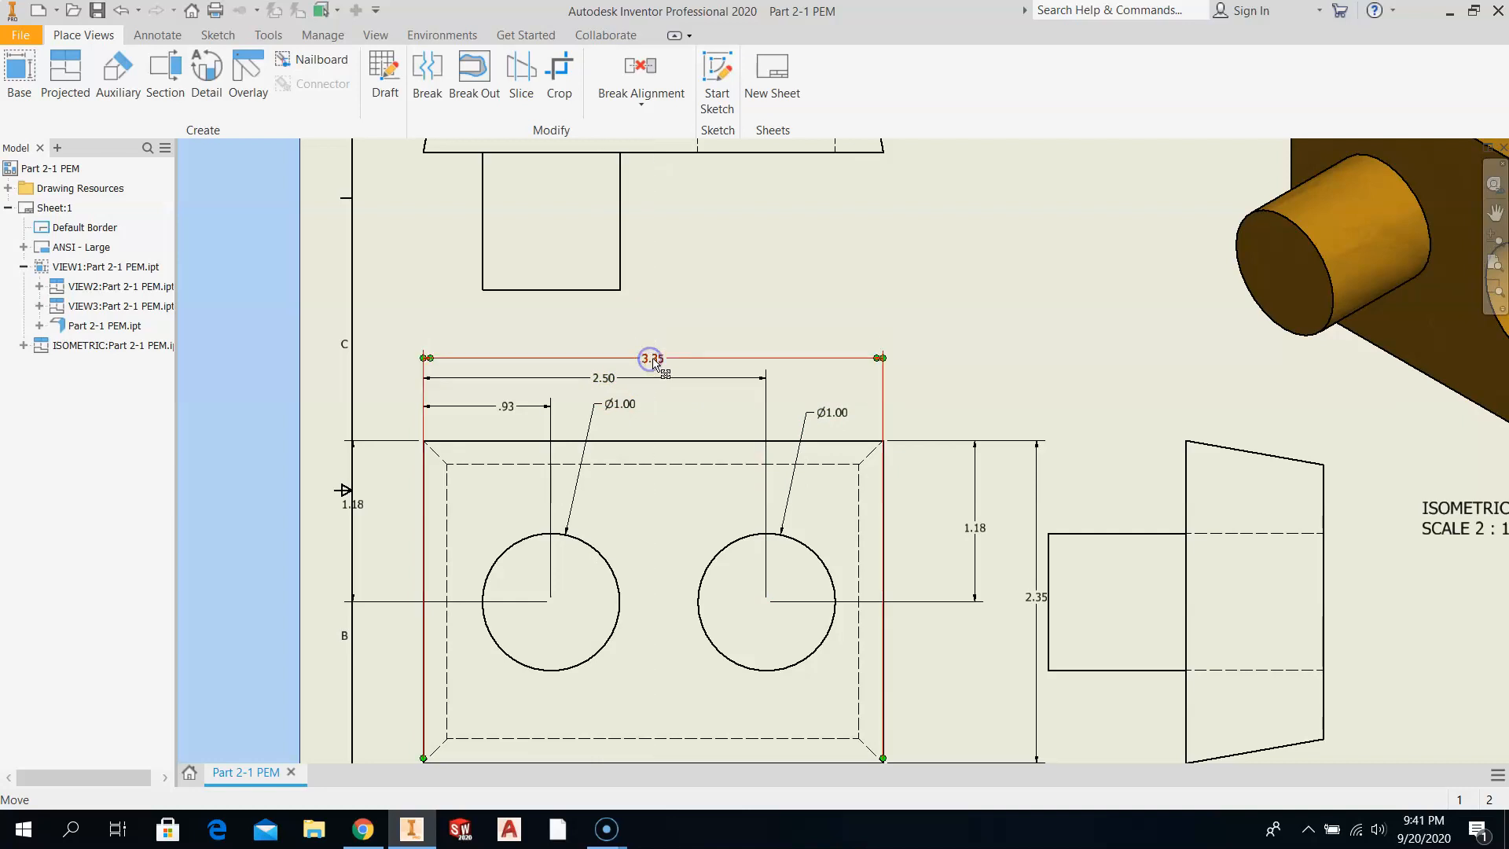
# Bring the hole's vertical location dimension and the overall height dimension closer to the front view's right edge.
pyautogui.moveTo(973, 528); pyautogui.dragTo(910, 522)
pyautogui.click(1035, 598)
pyautogui.moveTo(1035, 598); pyautogui.dragTo(950, 598)
# Move the boss's vertical location dimension from the front view's left side to its right side, in line with the hole's 1.18 dimension.
pyautogui.click(357, 503)
pyautogui.moveTo(360, 503); pyautogui.dragTo(399, 500)
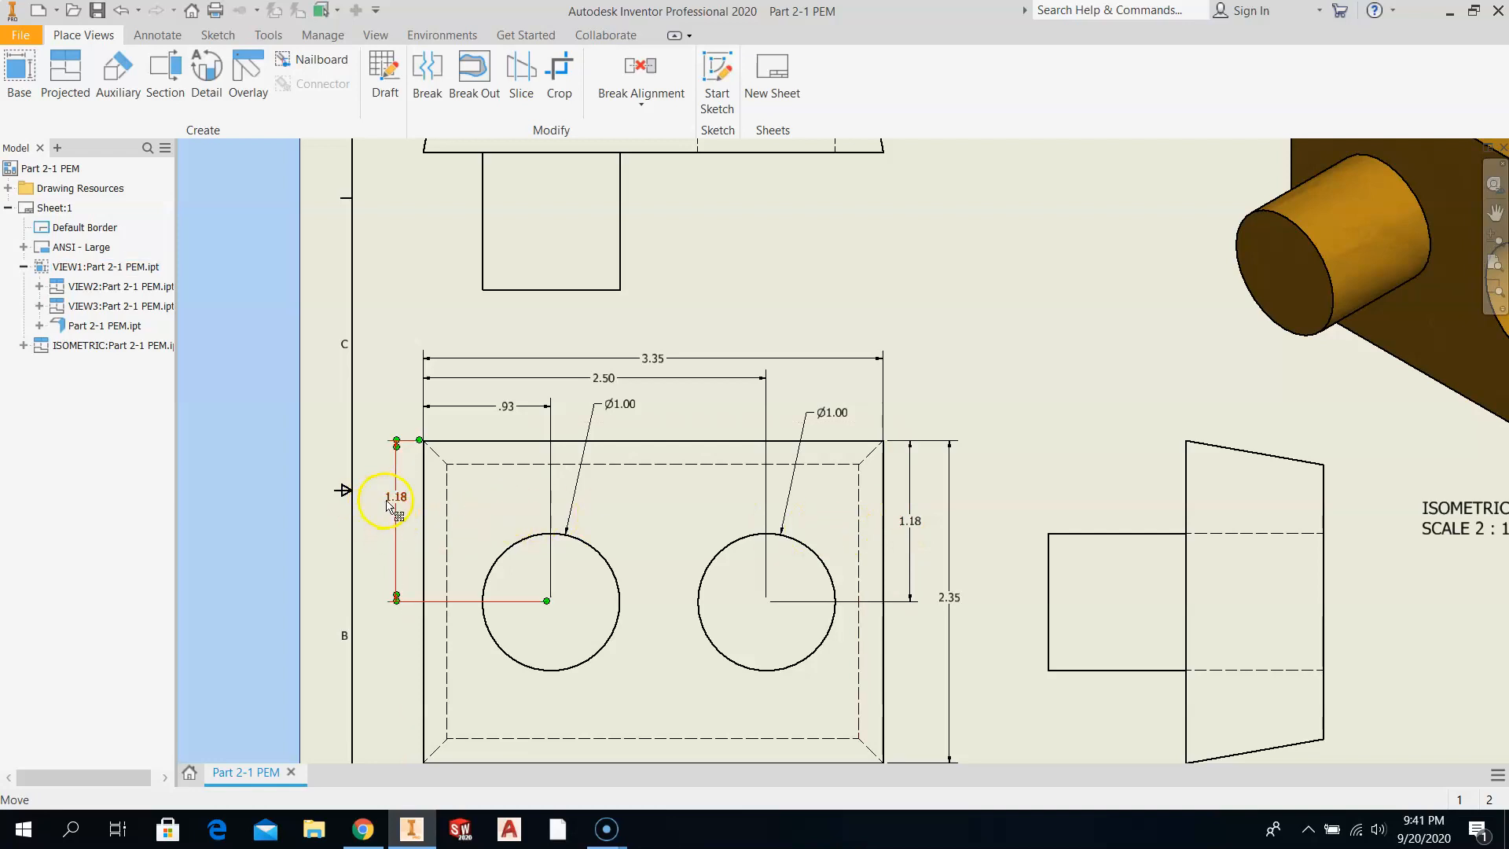
pyautogui.moveTo(400, 499); pyautogui.dragTo(910, 525)
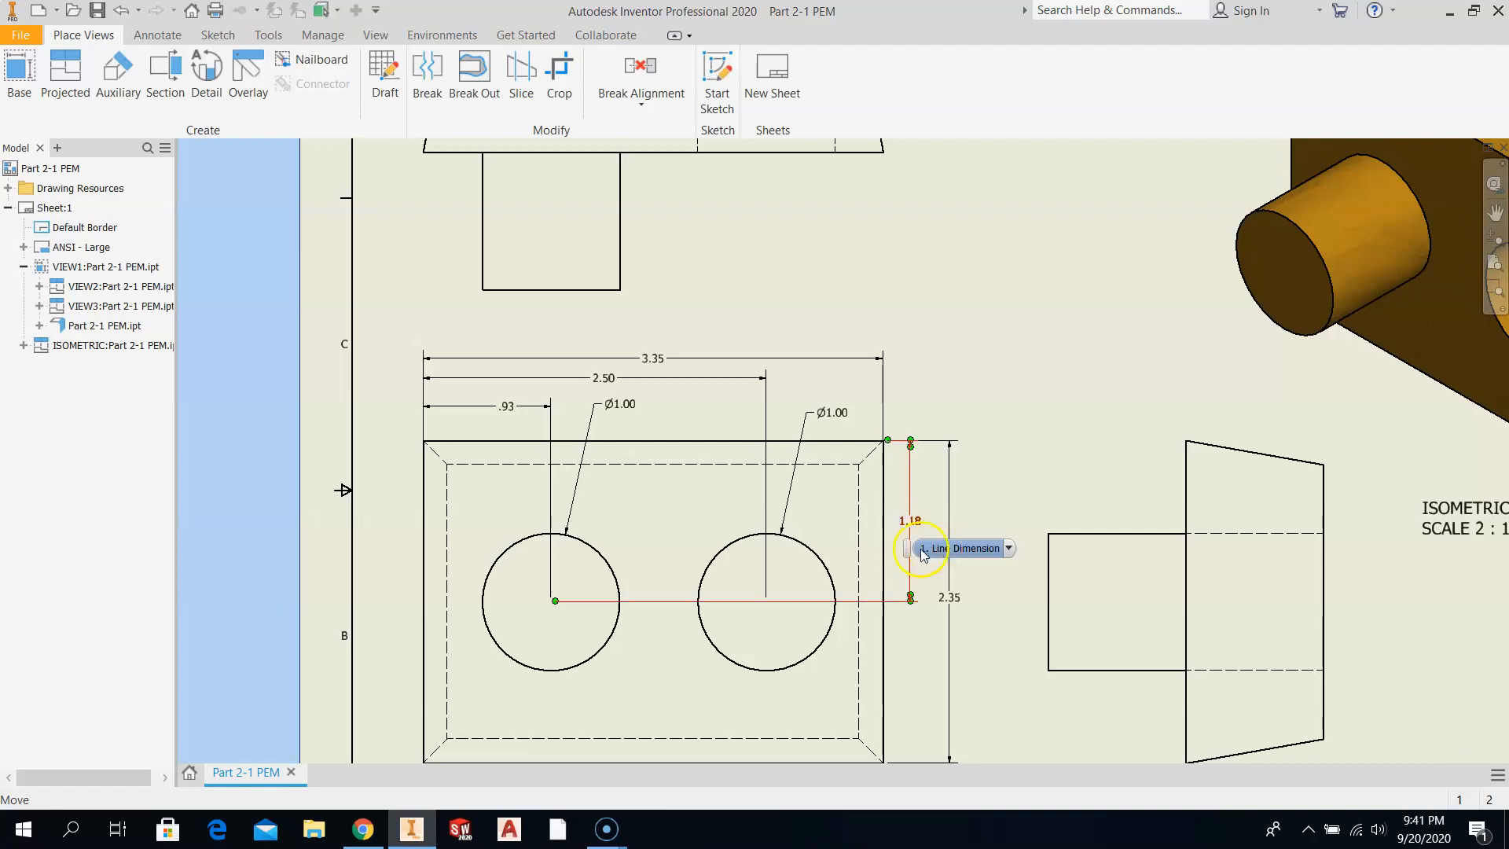
pyautogui.click(638, 613)
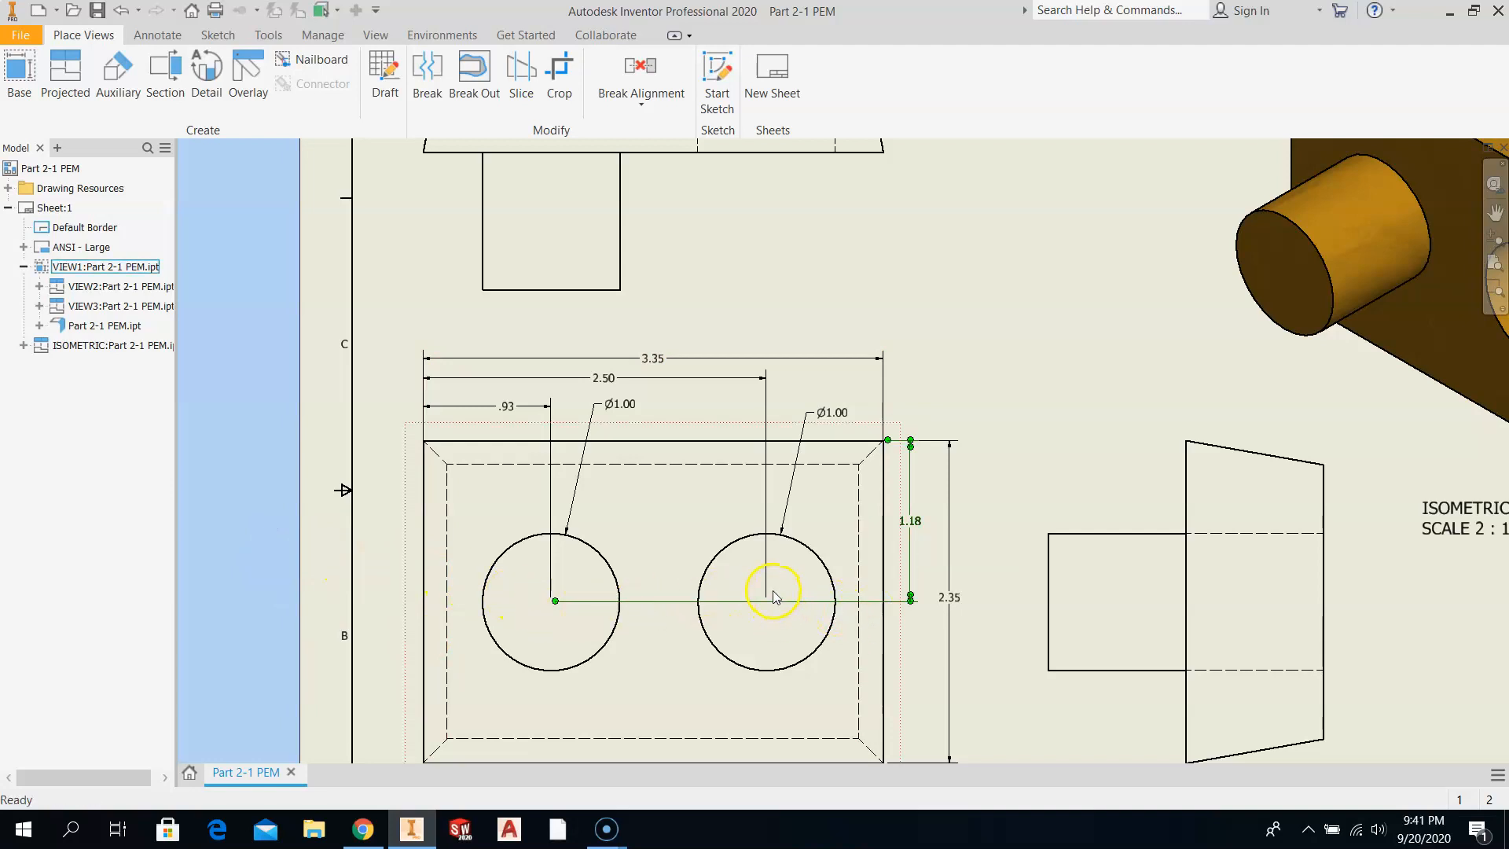
# Dimension the boss's length in the top view, placing the dimension to the left of the view.
pyautogui.scroll(3, 766, 593)
pyautogui.scroll(-3, 766, 593)
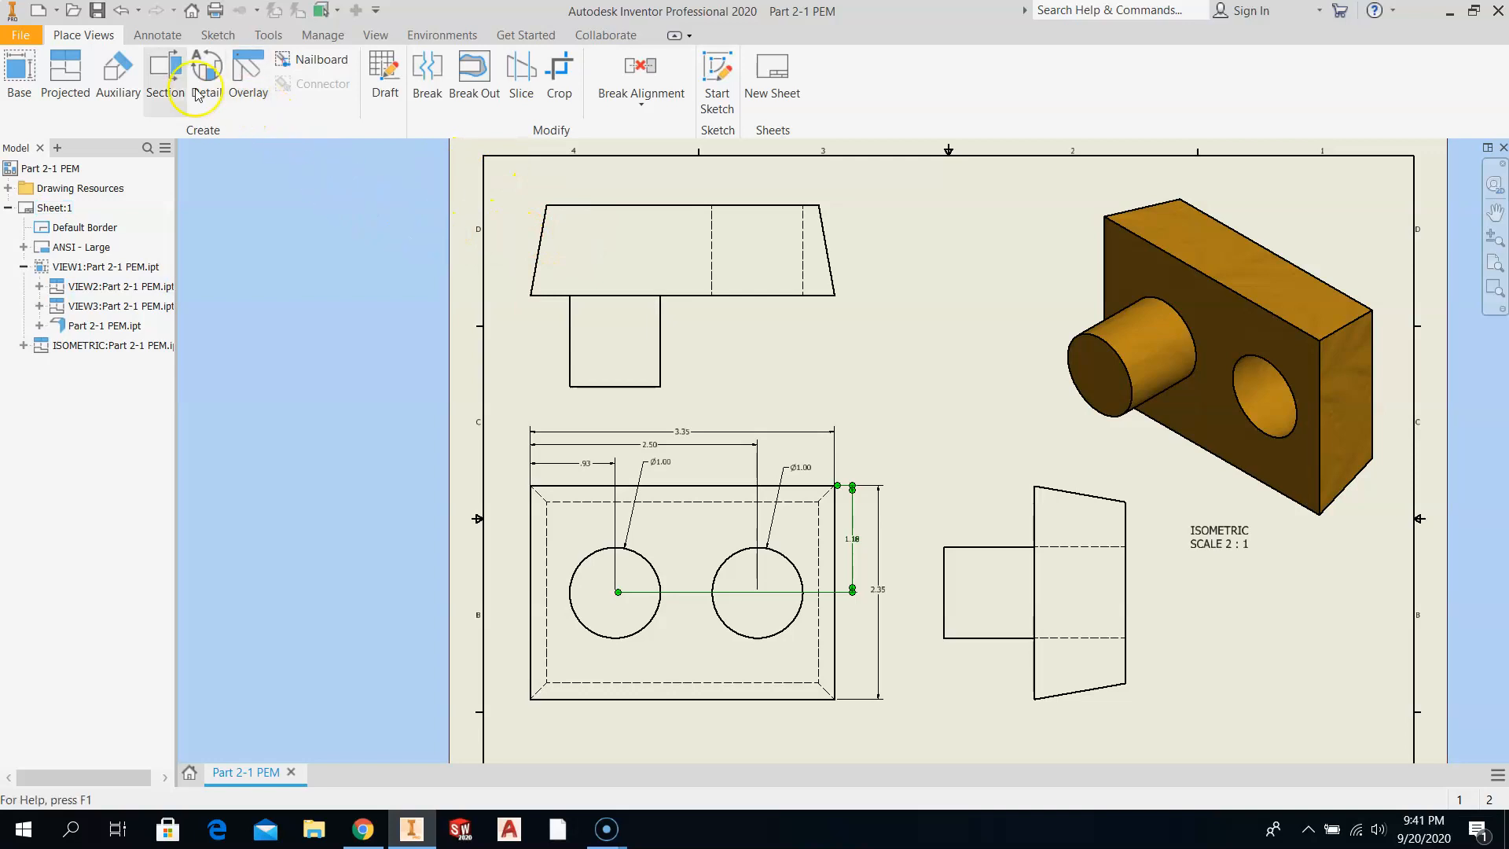
pyautogui.click(158, 35)
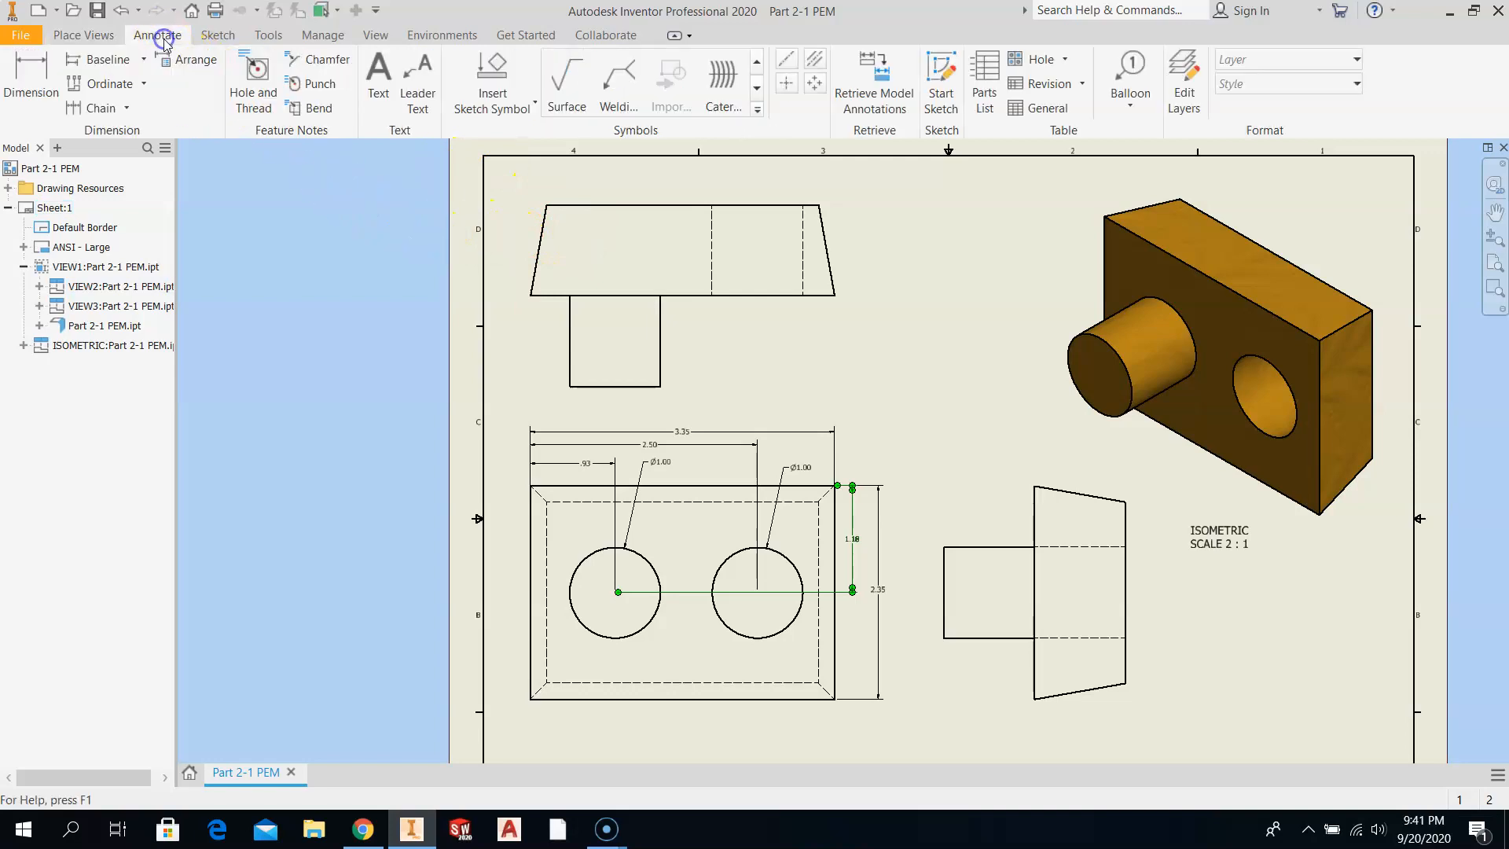
pyautogui.click(28, 71)
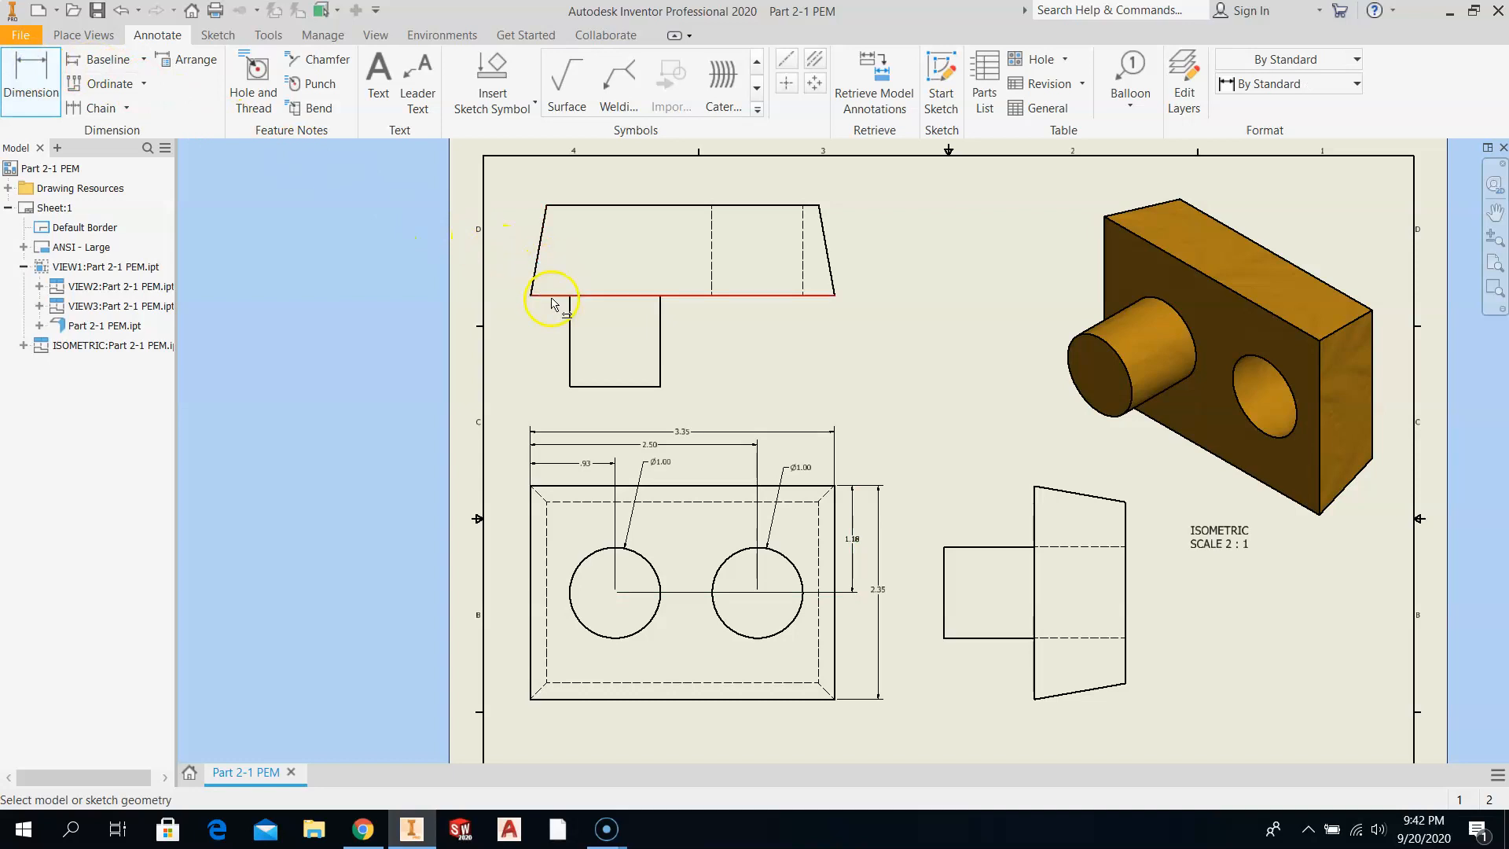
pyautogui.click(589, 386)
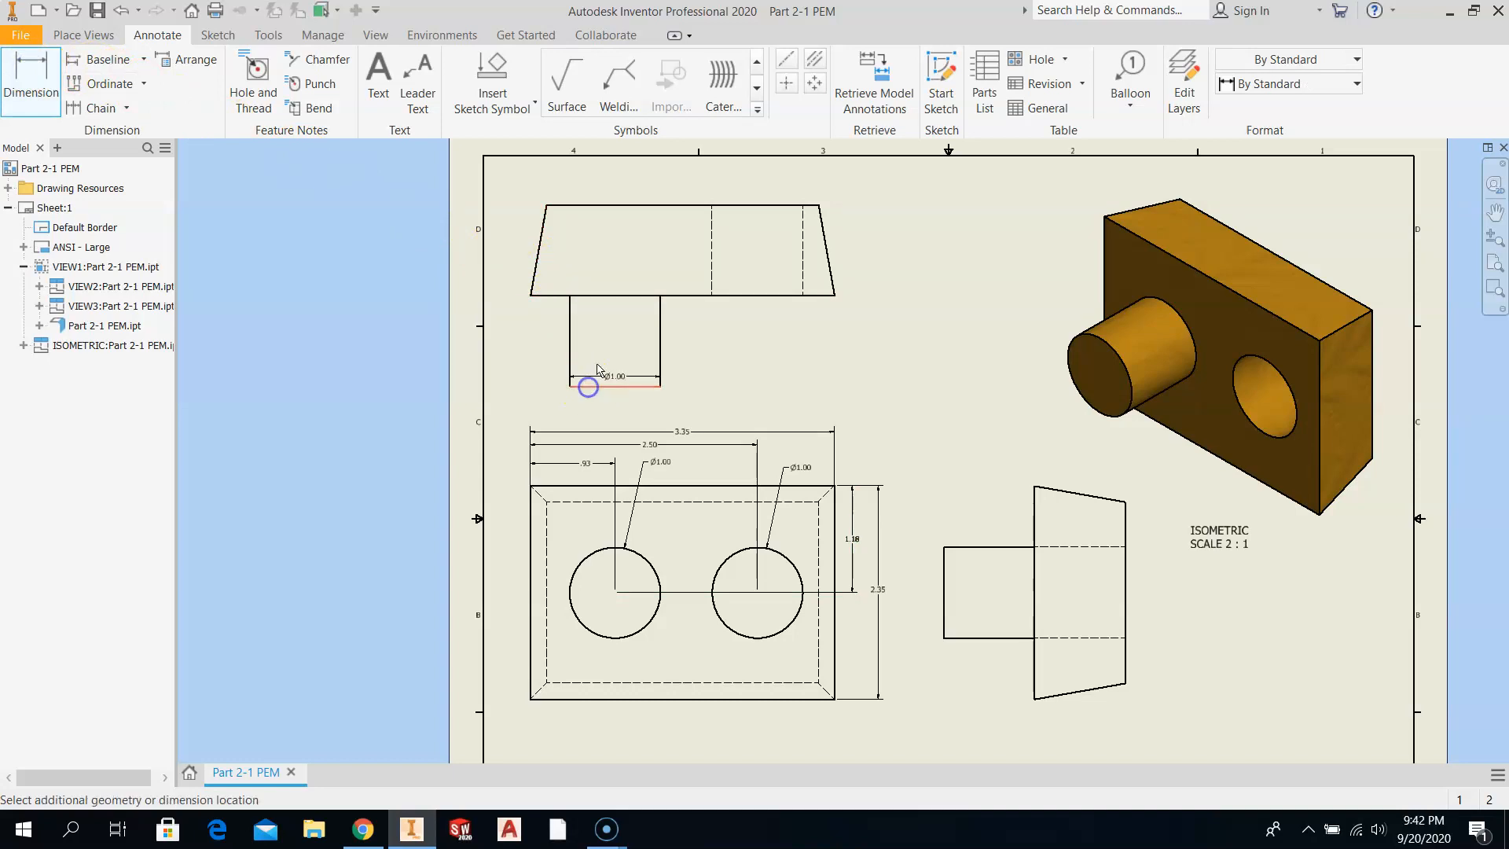
pyautogui.click(612, 296)
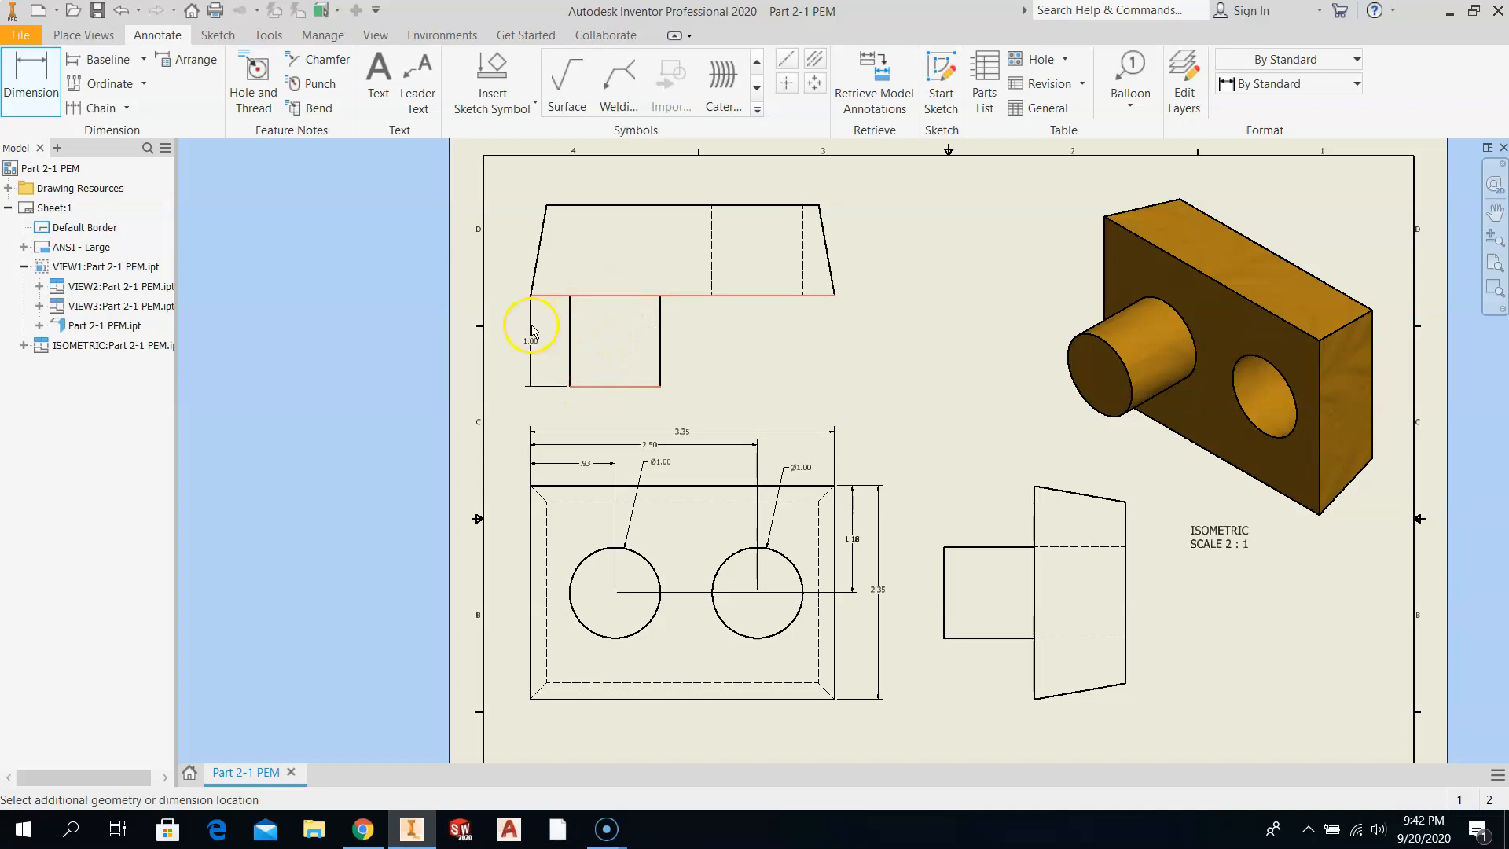
pyautogui.click(523, 329)
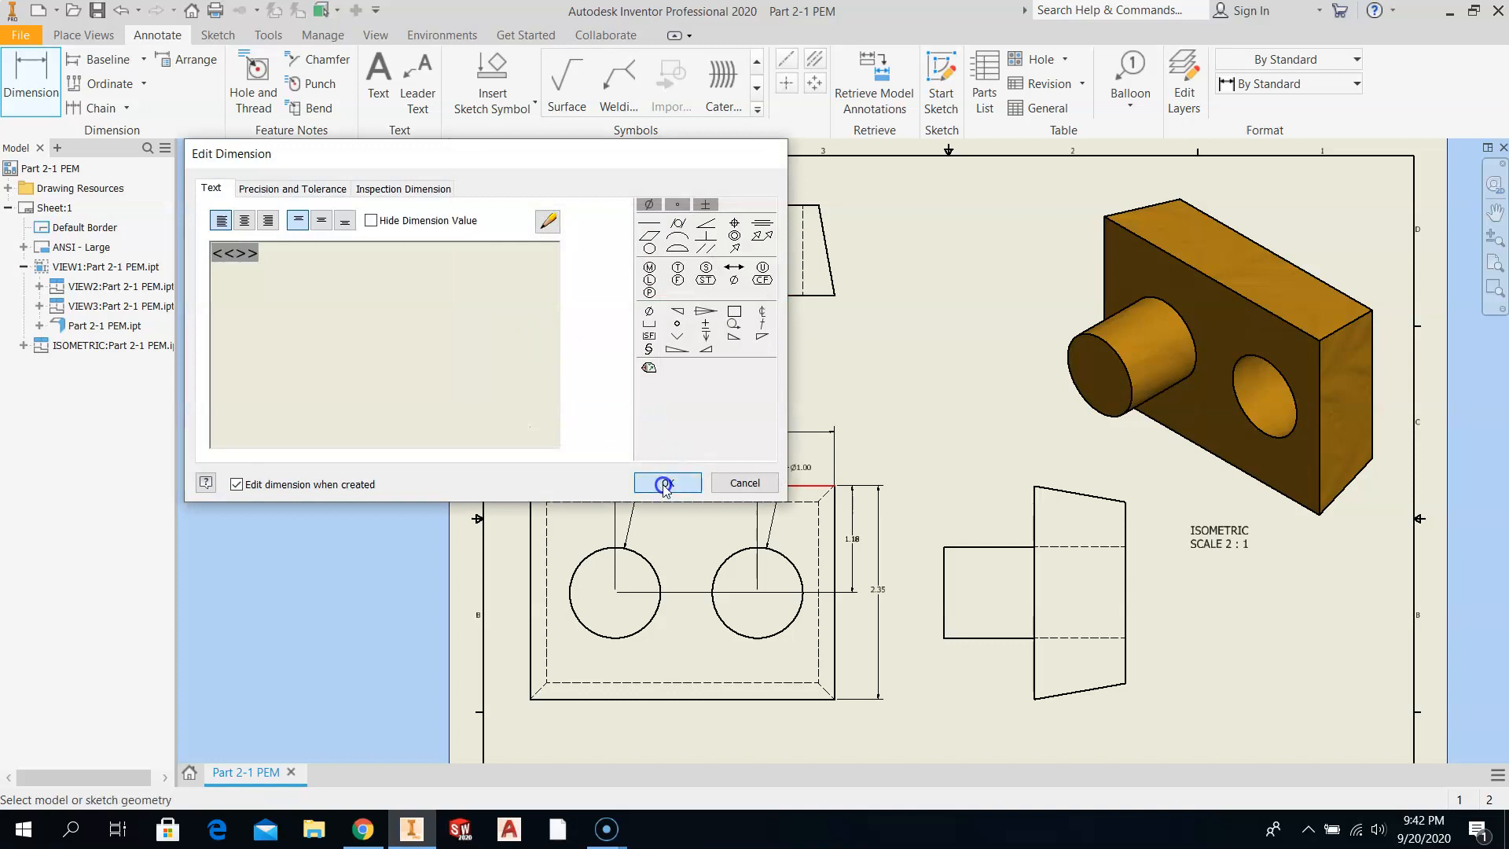
pyautogui.click(665, 484)
# Dimension the part's overall depth in the top view, from the boss end to the far edge, placed to the right of the view.
pyautogui.click(607, 390)
pyautogui.click(602, 207)
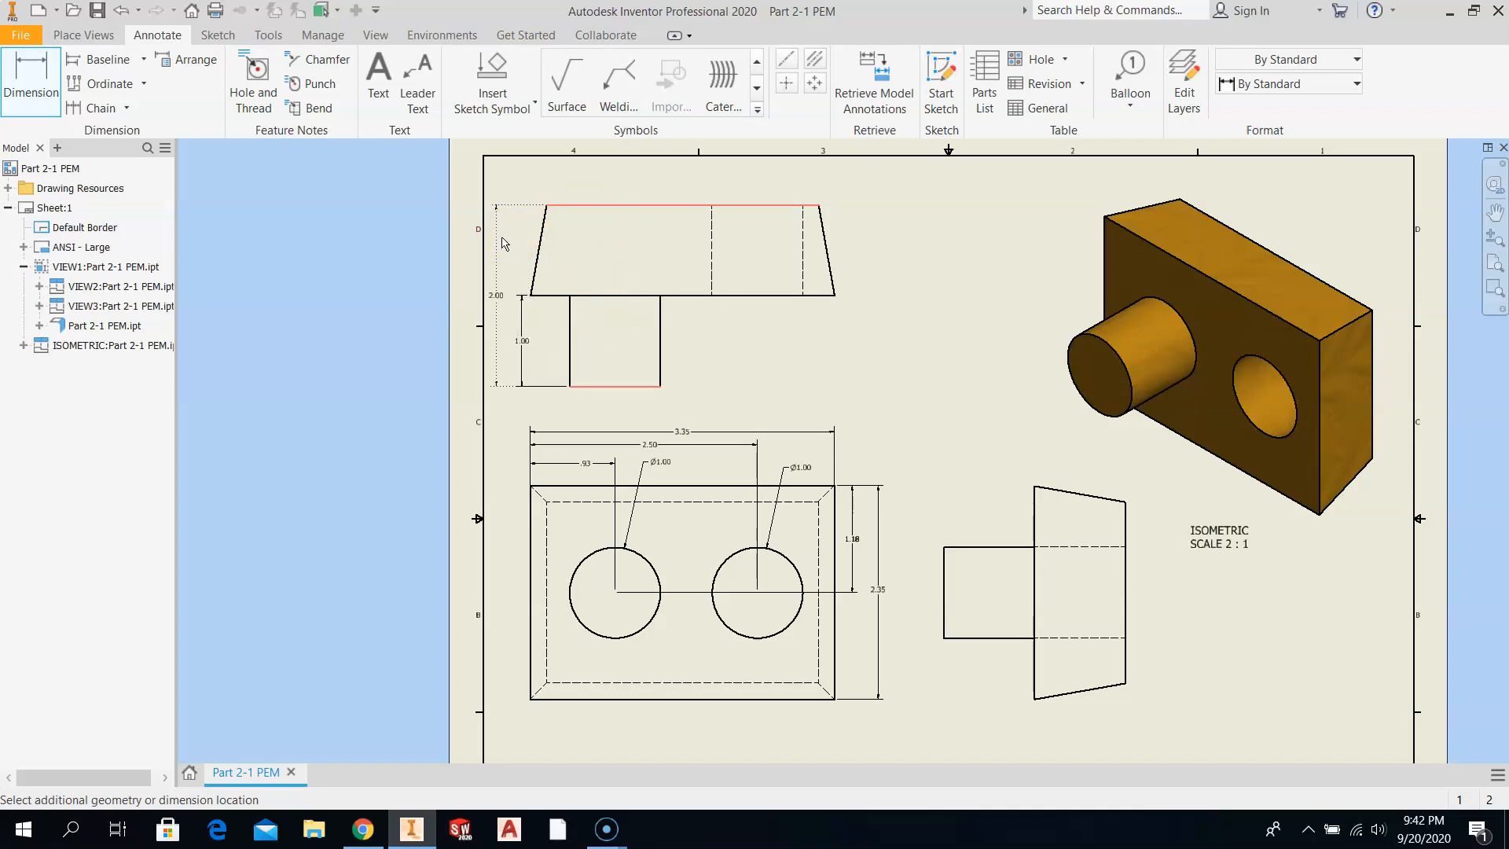
pyautogui.click(876, 253)
pyautogui.click(644, 477)
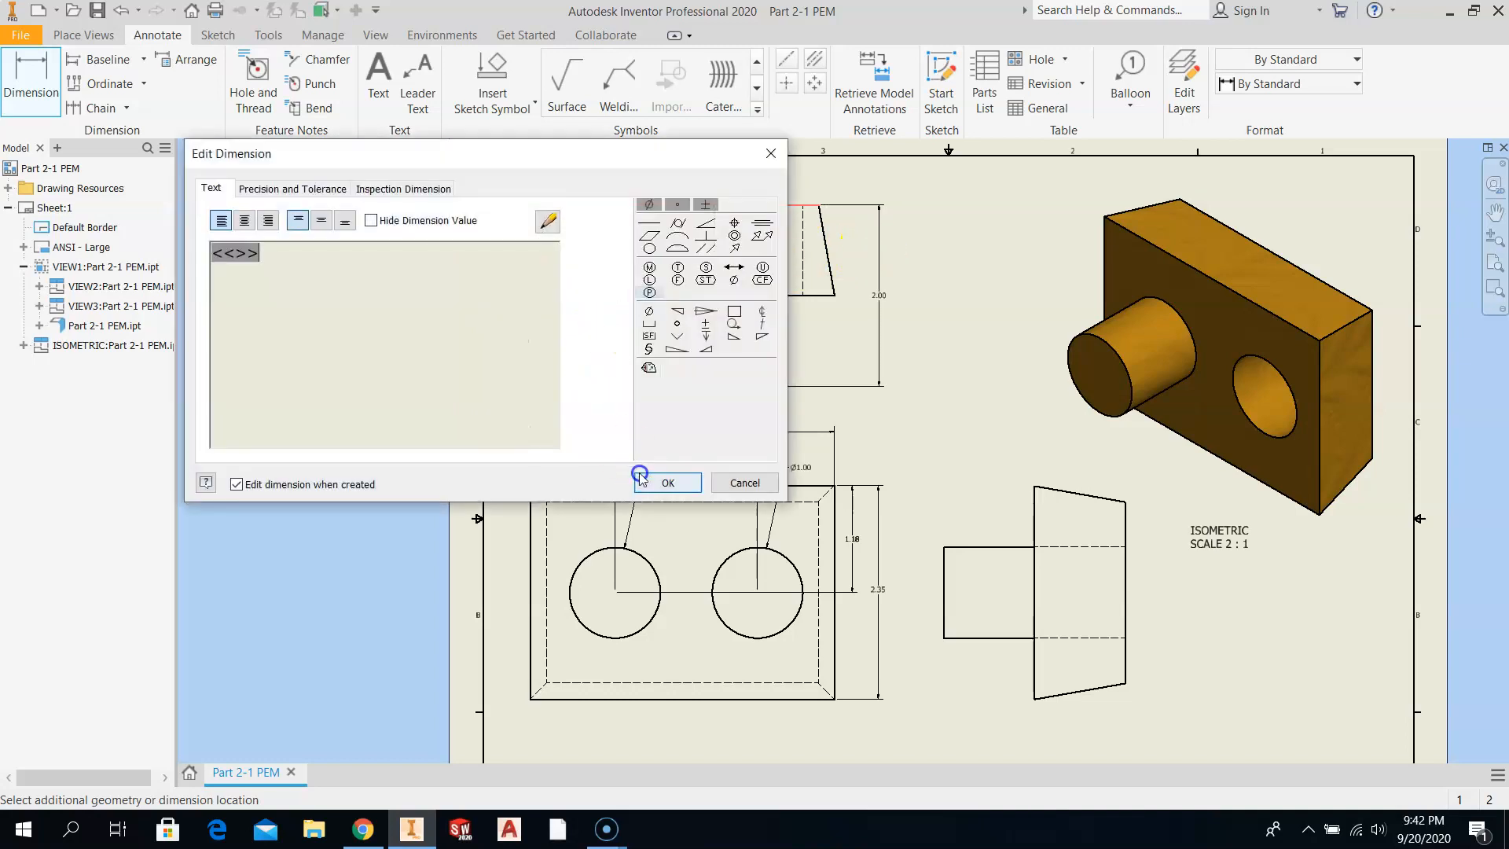
# Exit dimensioning and move the boss length dimension to the top view's right side, inside the overall depth dimension.
pyautogui.click(524, 344)
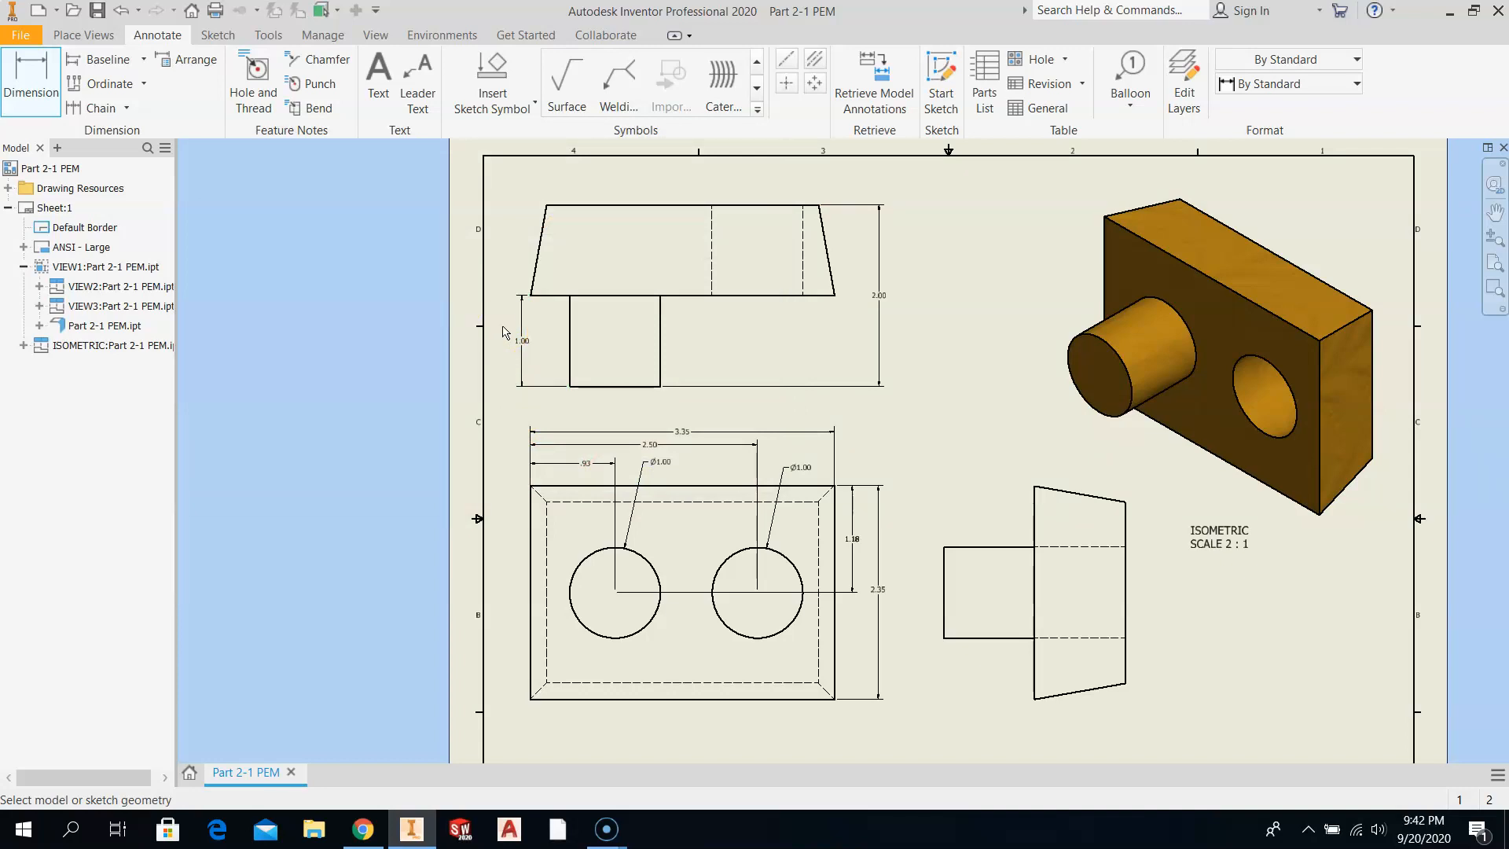
pyautogui.click(29, 78)
pyautogui.rightClick(493, 250)
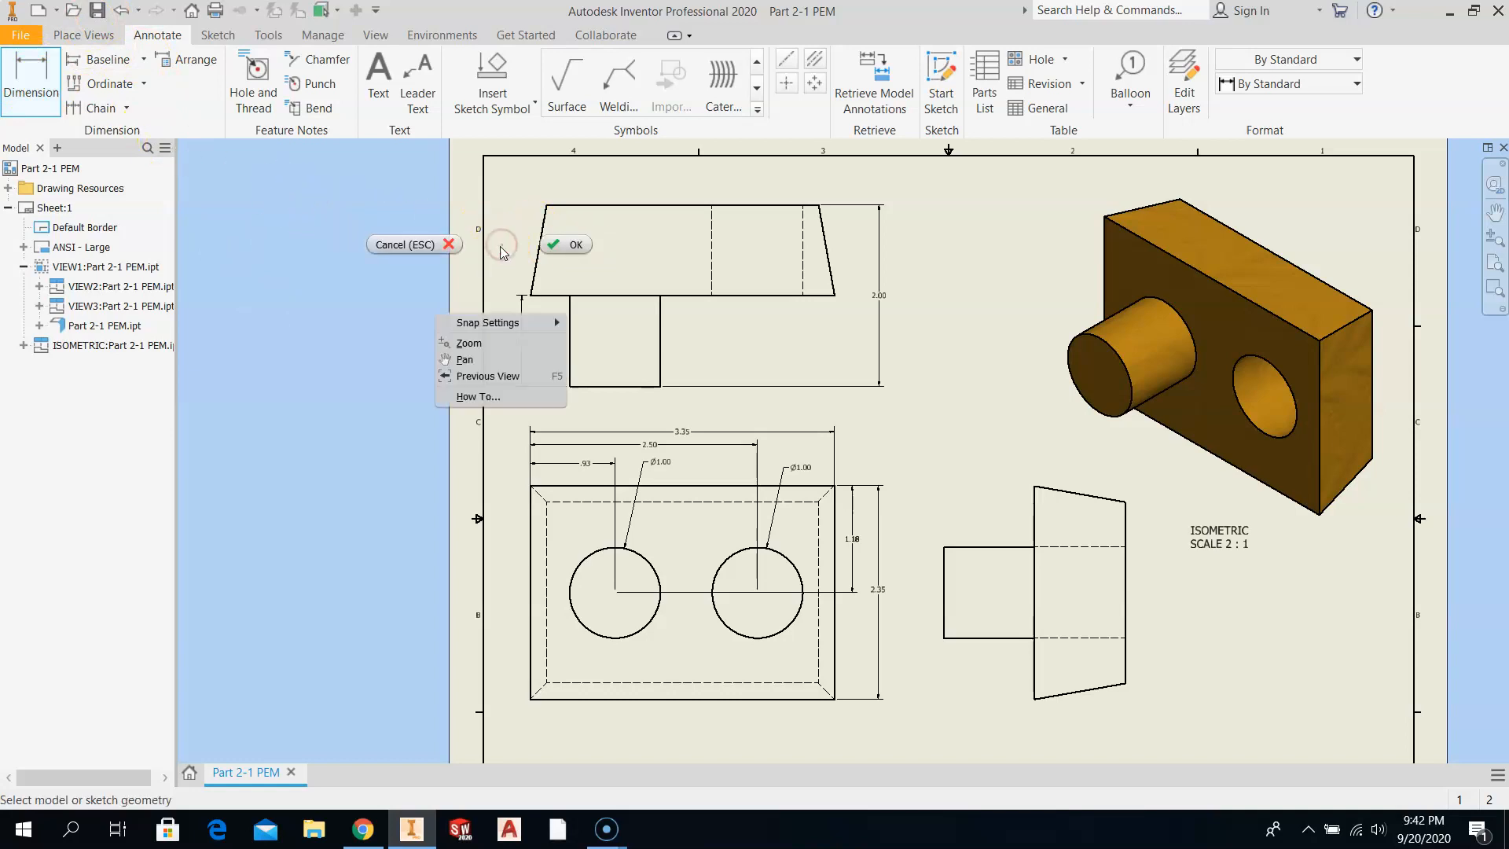
pyautogui.click(416, 245)
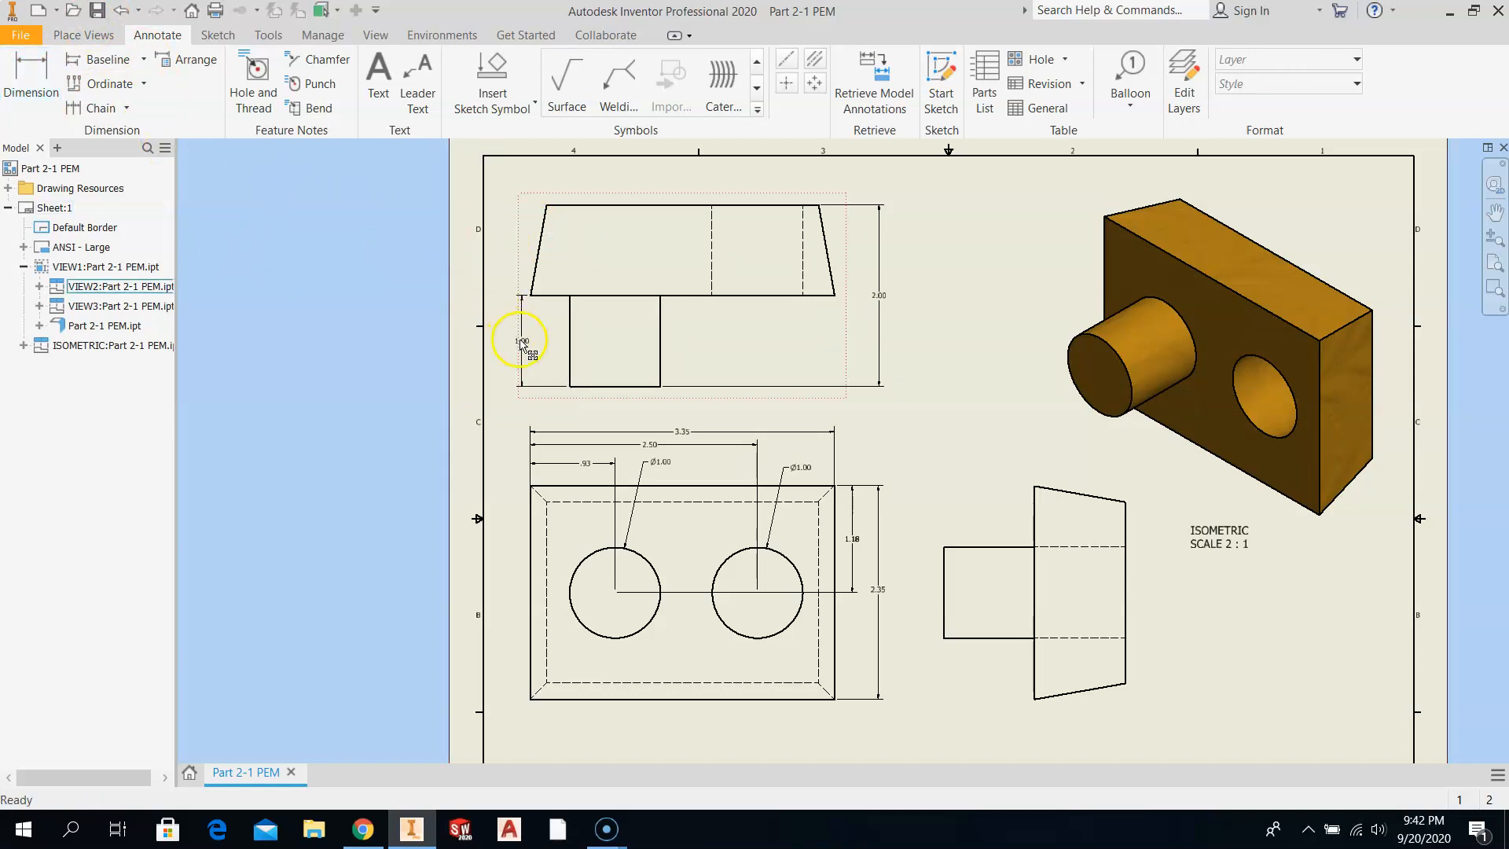
pyautogui.moveTo(521, 347); pyautogui.dragTo(852, 314)
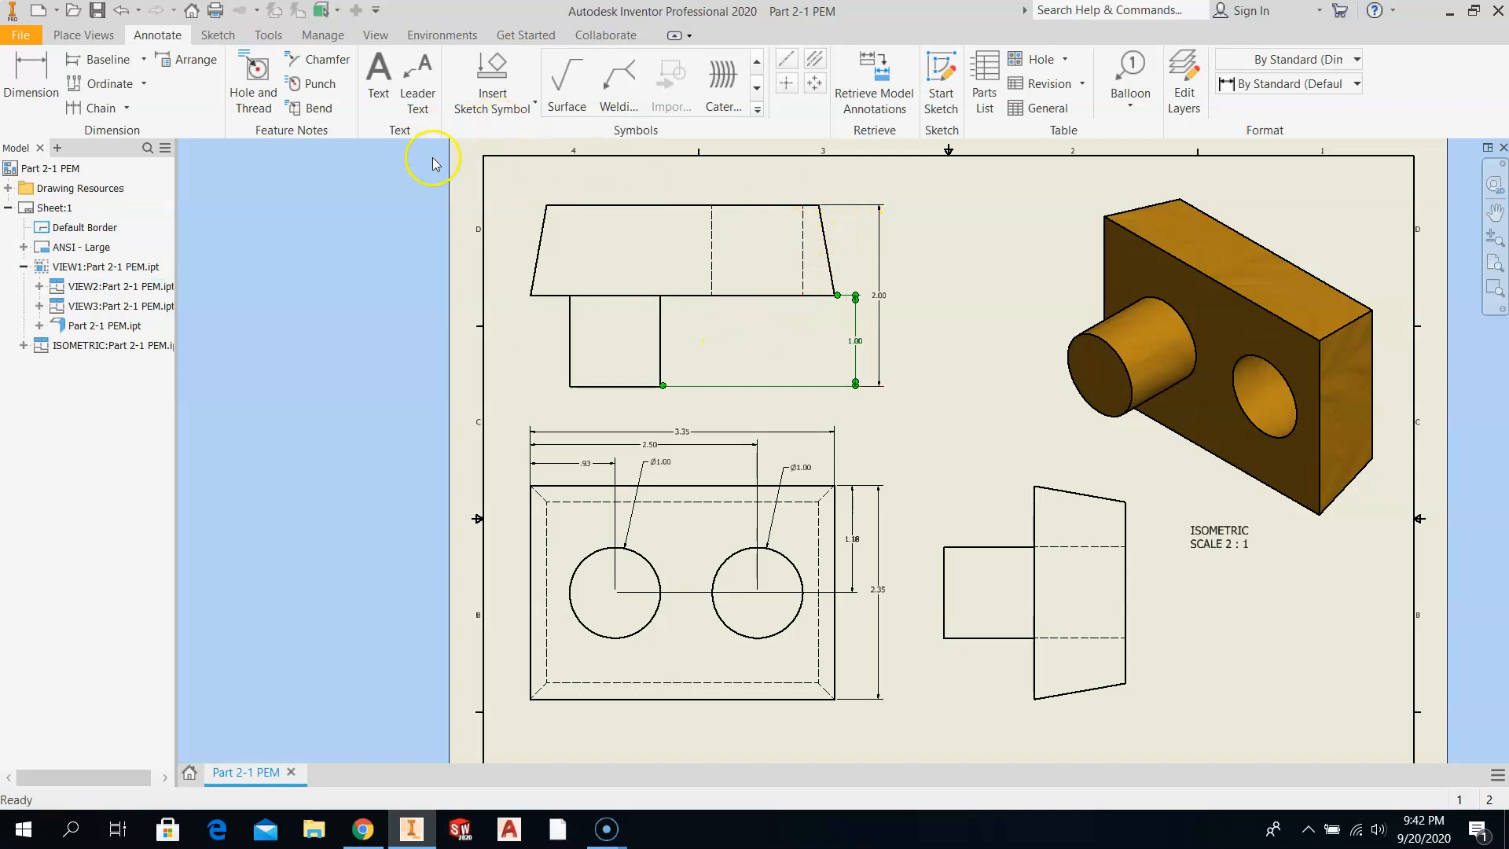
pyautogui.press('d')
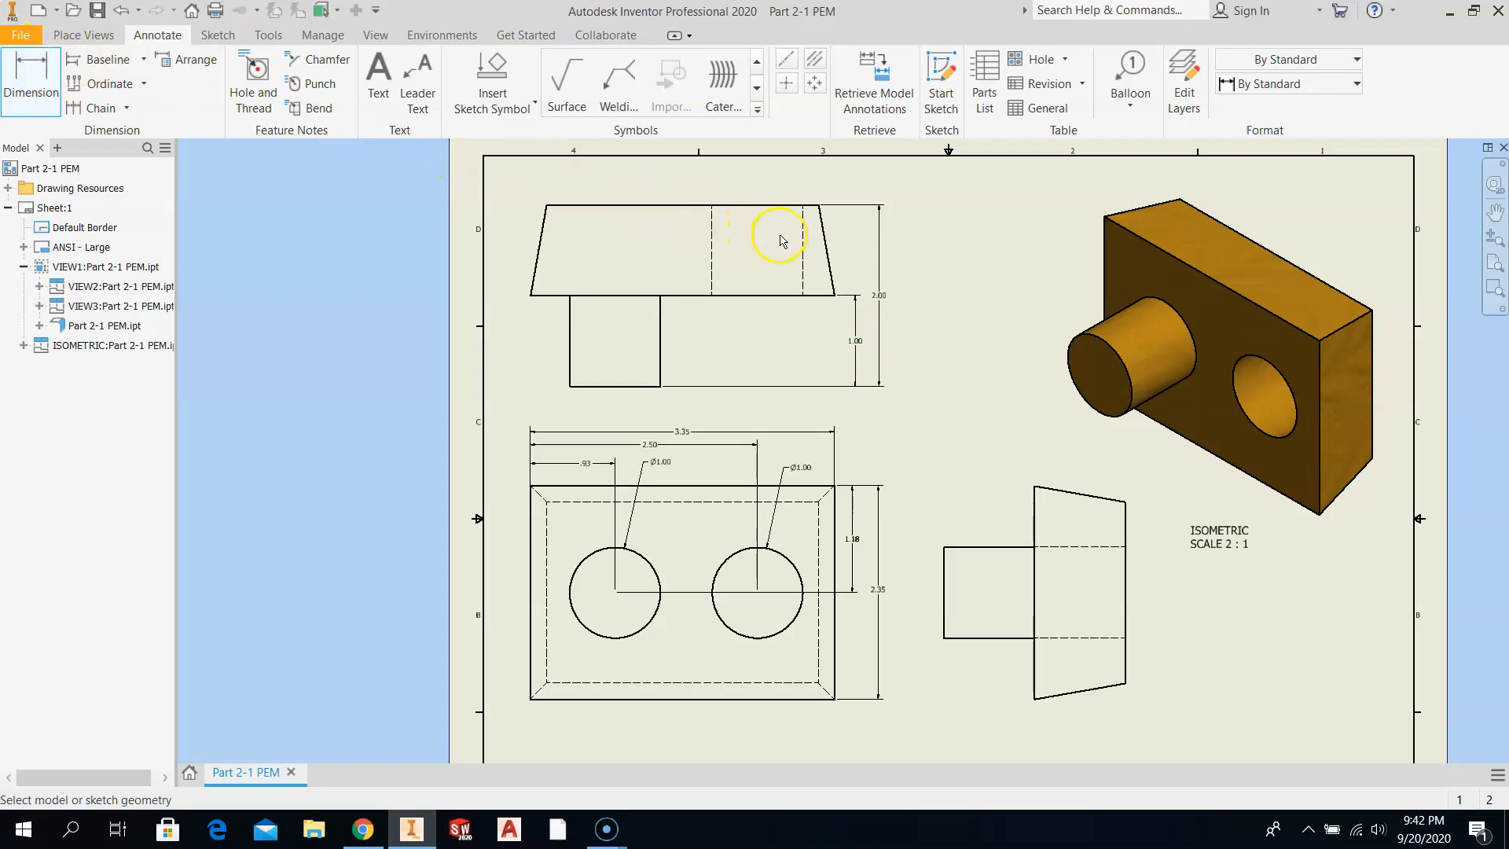
pyautogui.click(825, 236)
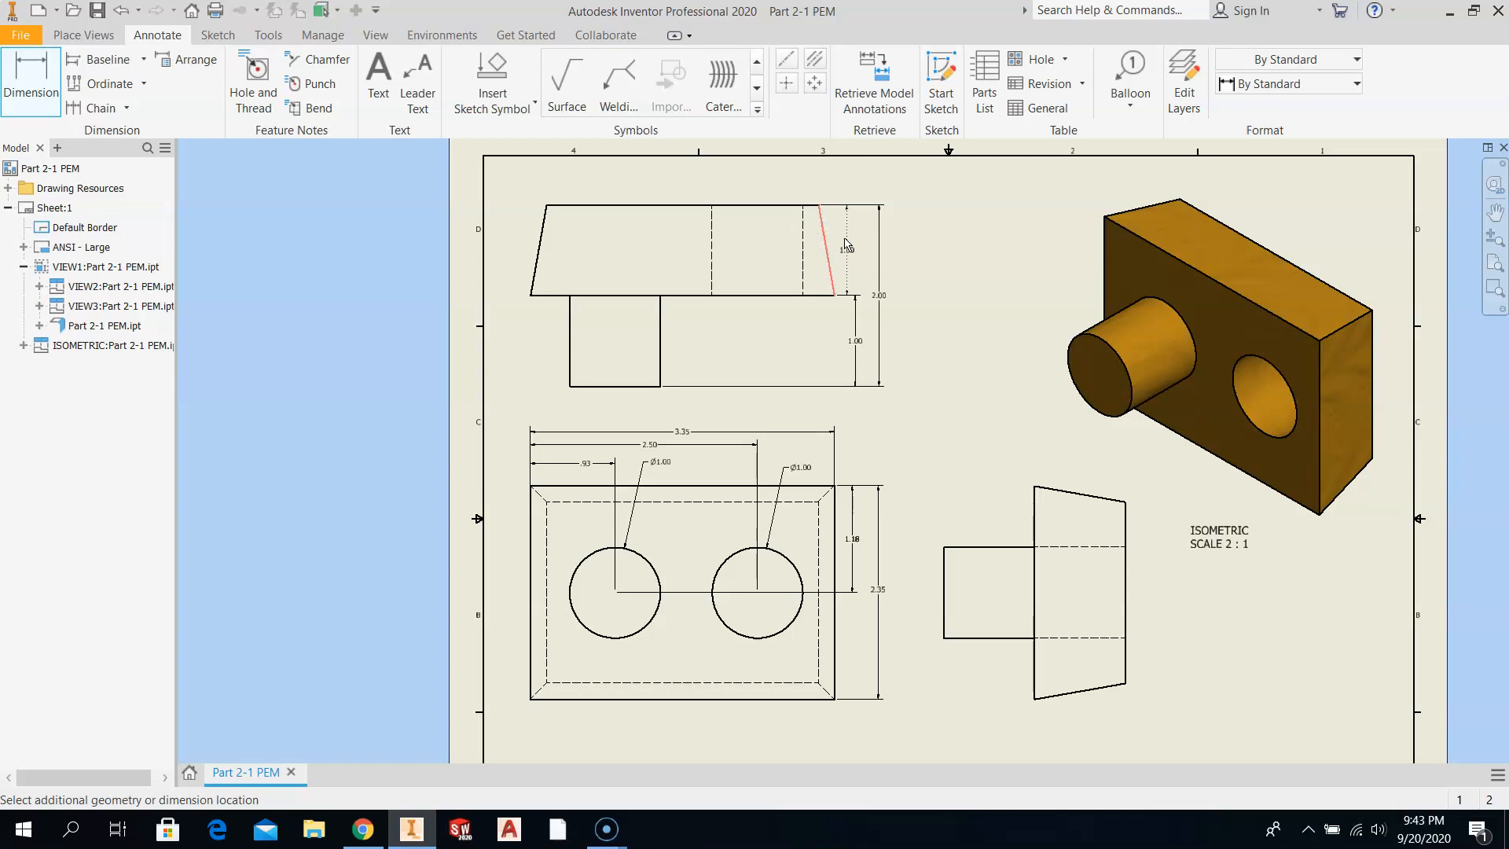
pyautogui.click(832, 245)
pyautogui.click(818, 297)
pyautogui.click(820, 295)
pyautogui.click(819, 295)
pyautogui.click(822, 249)
pyautogui.press('Escape')
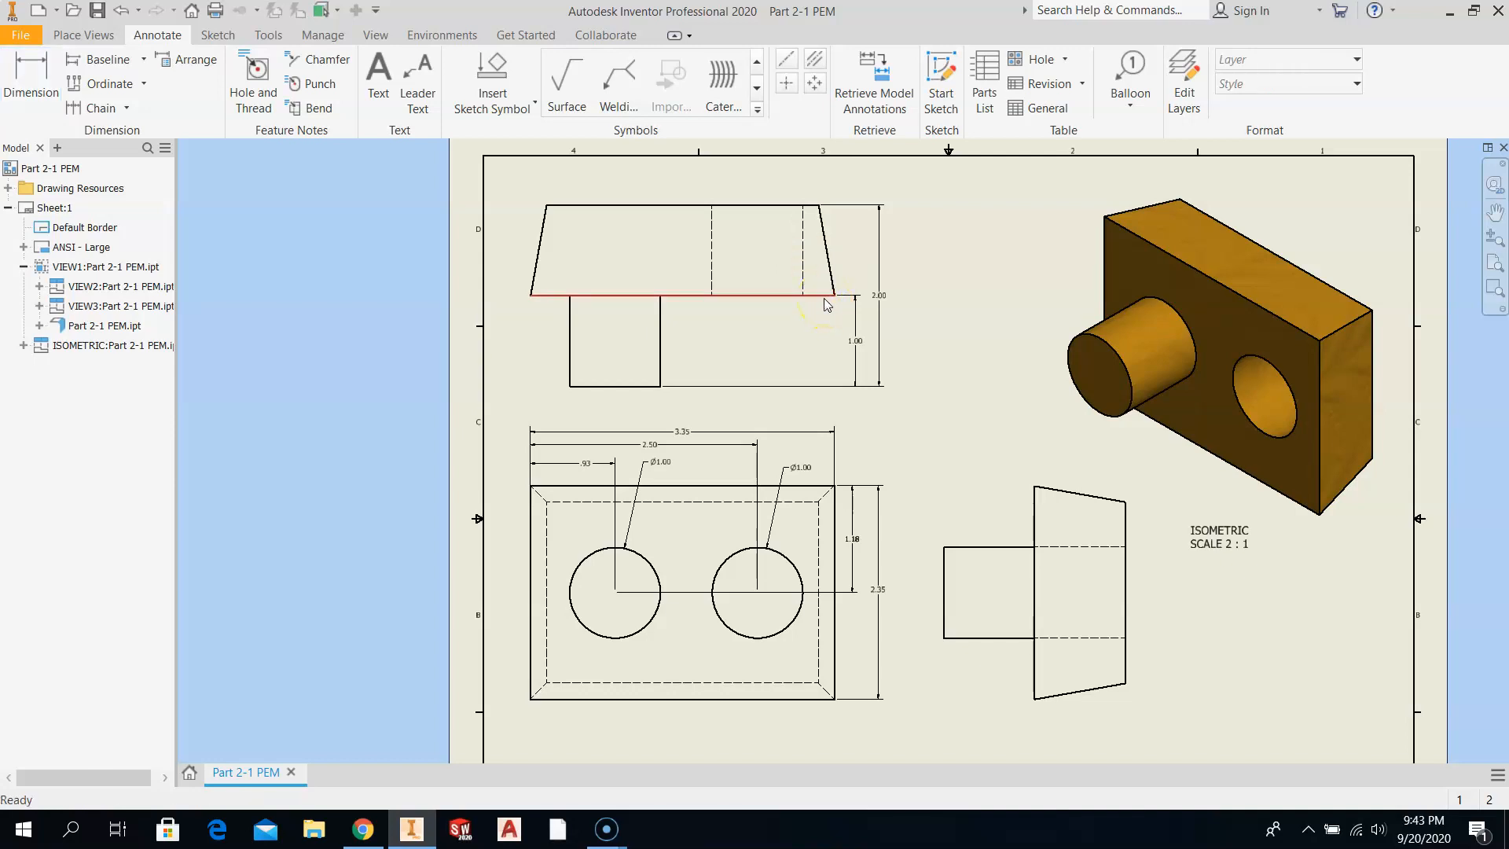
pyautogui.click(829, 271)
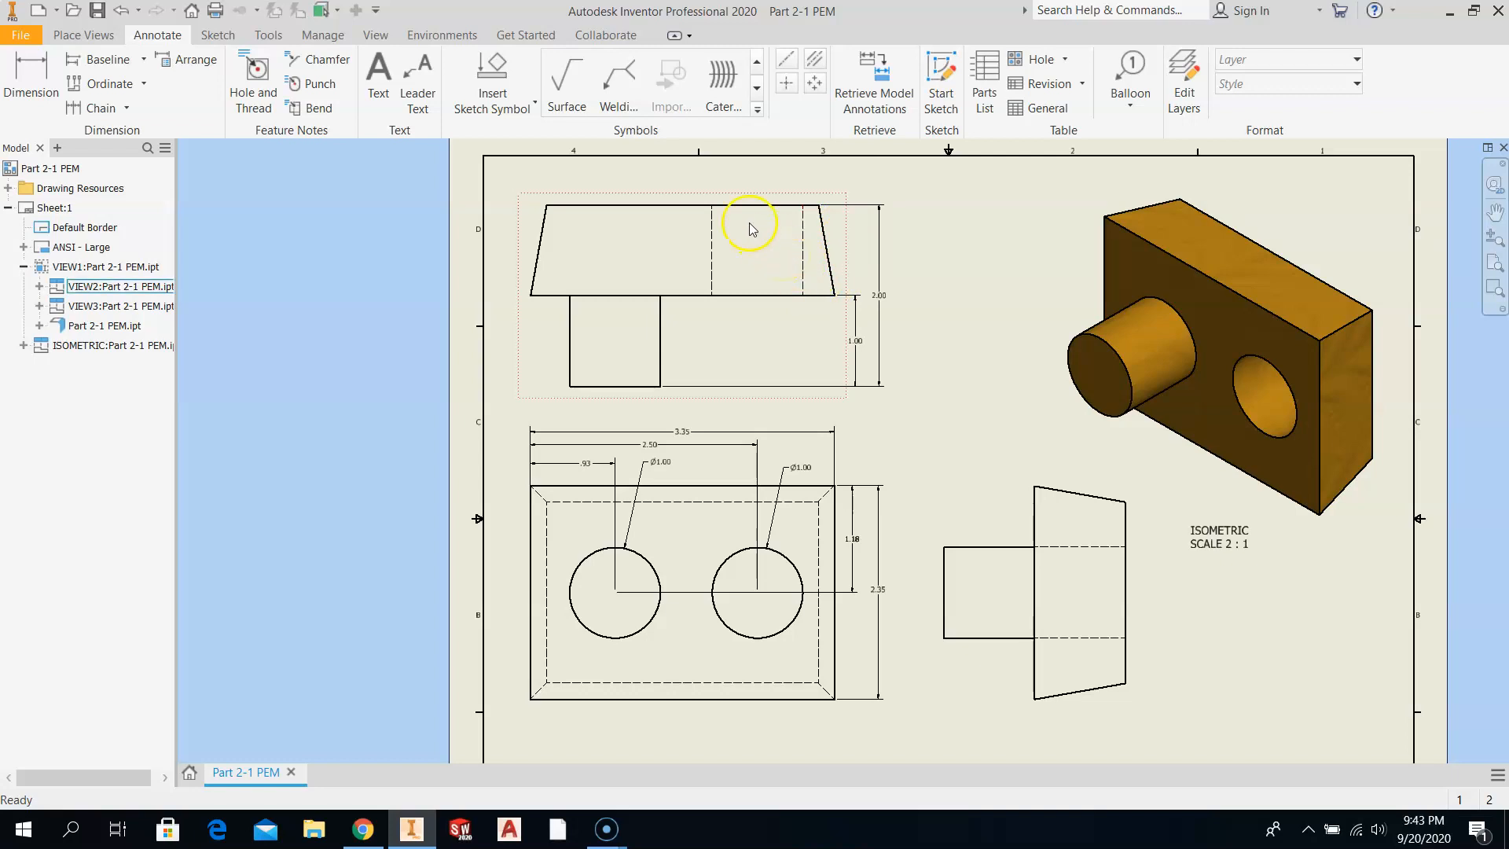
# Dimension the angle between the block's right slanted edge and its lower edge in the top view, placed outside the slanted edge.
pyautogui.click(33, 76)
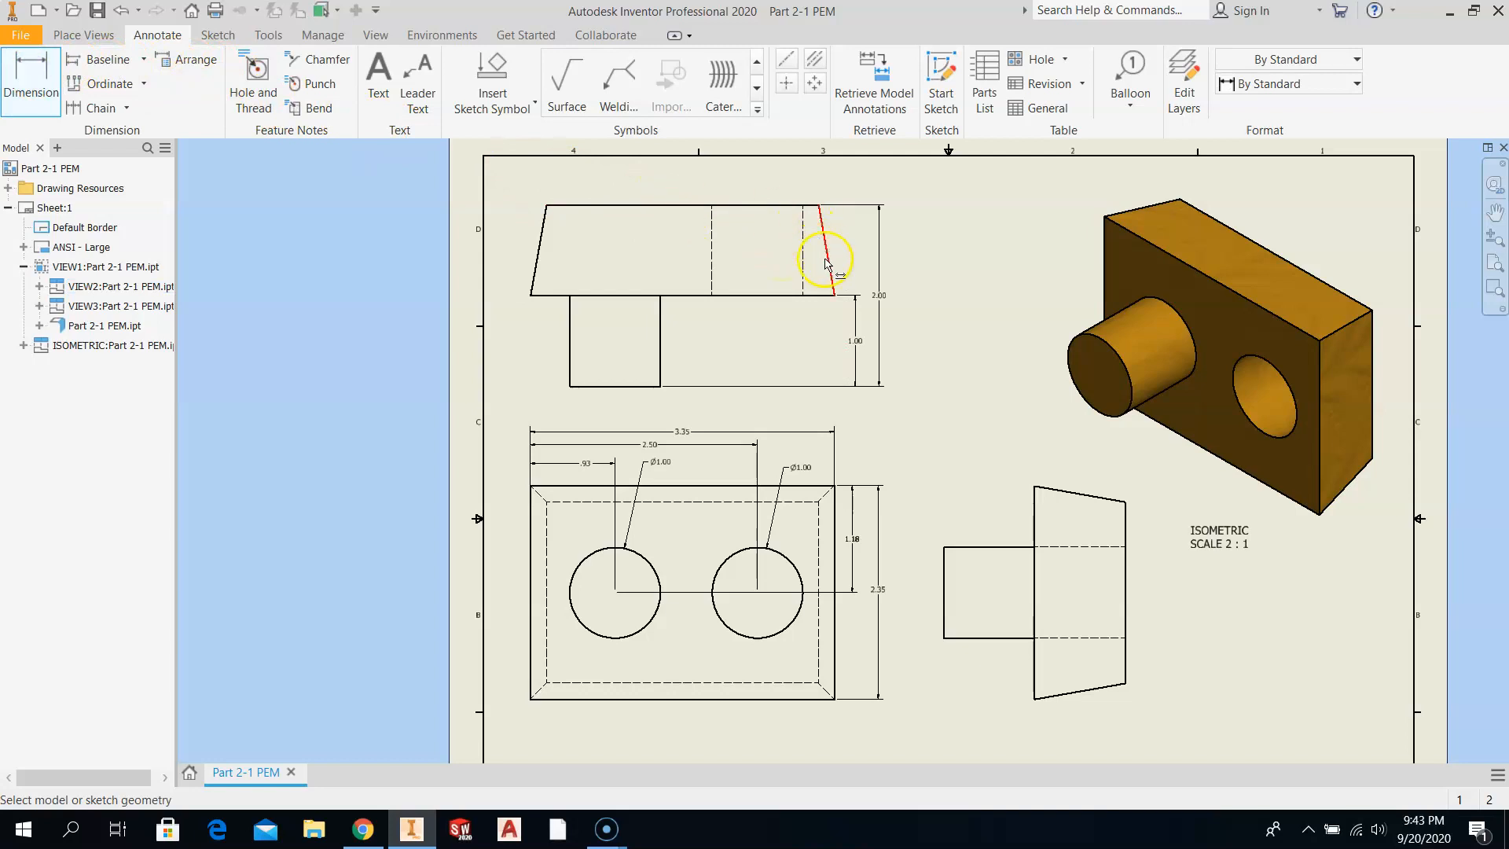
pyautogui.click(816, 296)
pyautogui.click(827, 277)
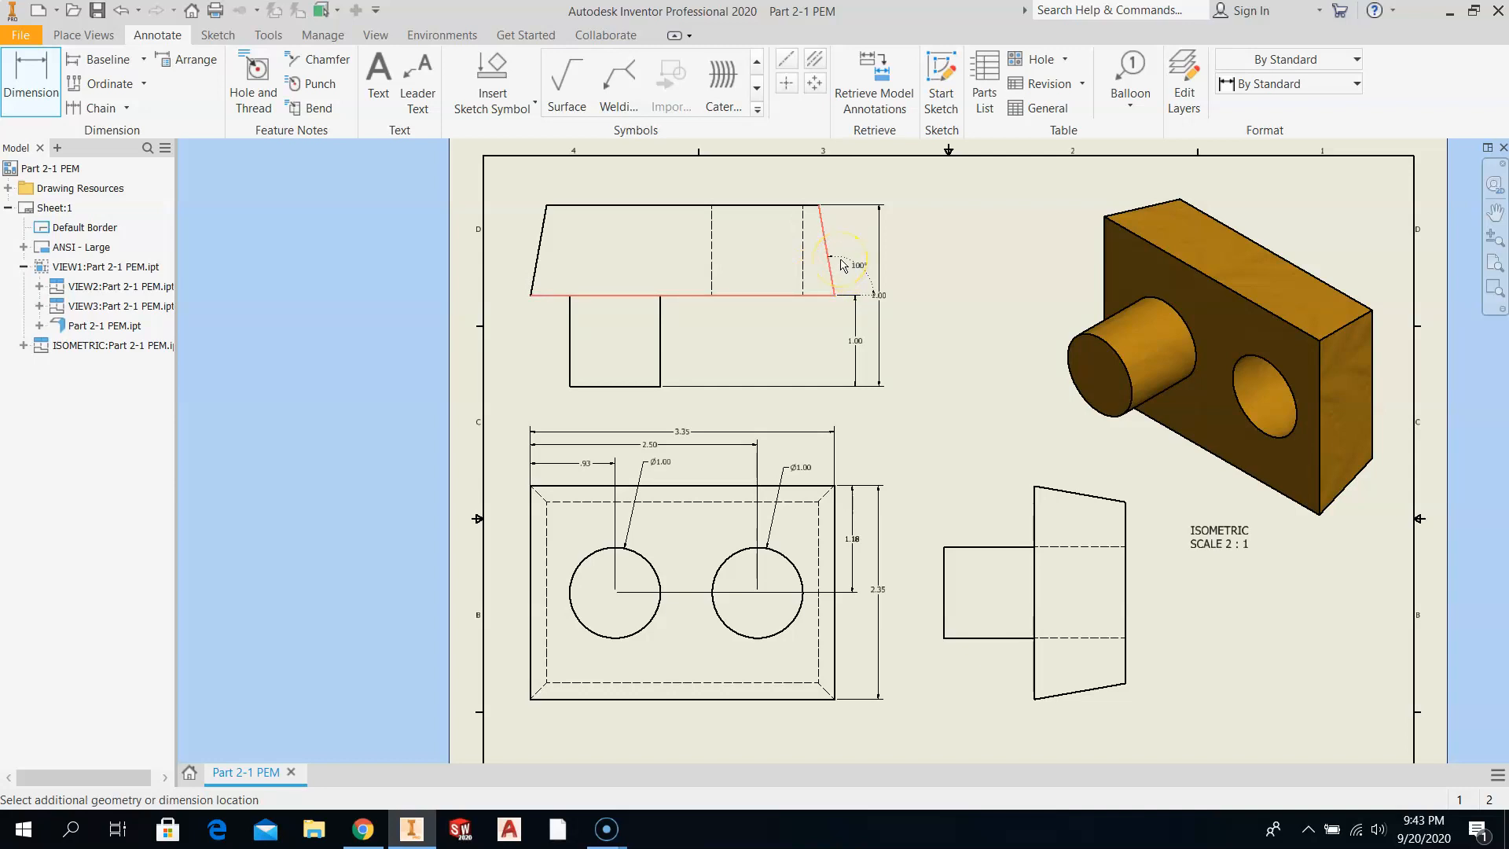
pyautogui.click(840, 260)
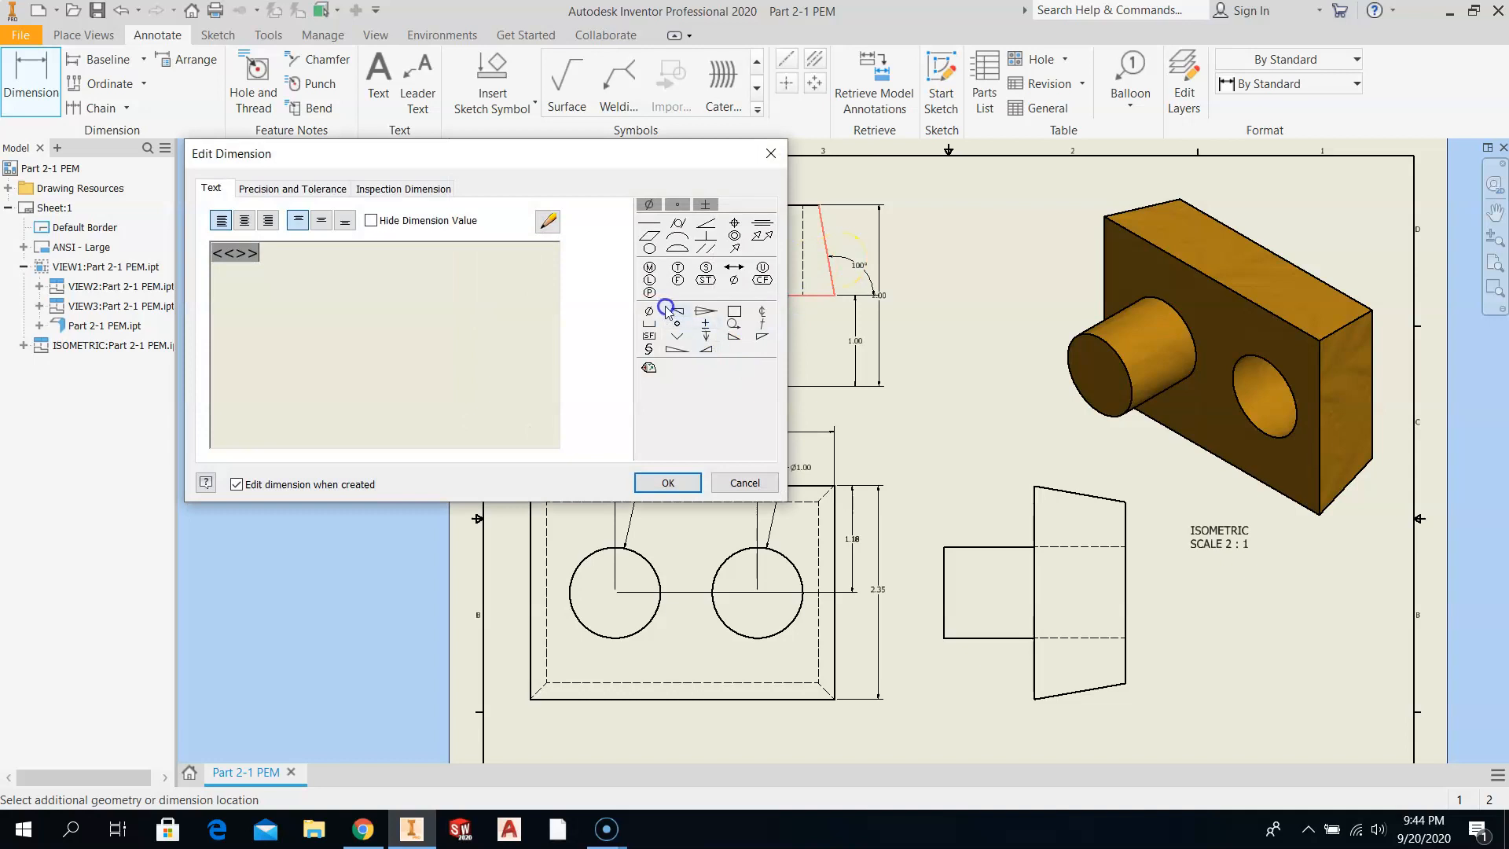
pyautogui.click(661, 484)
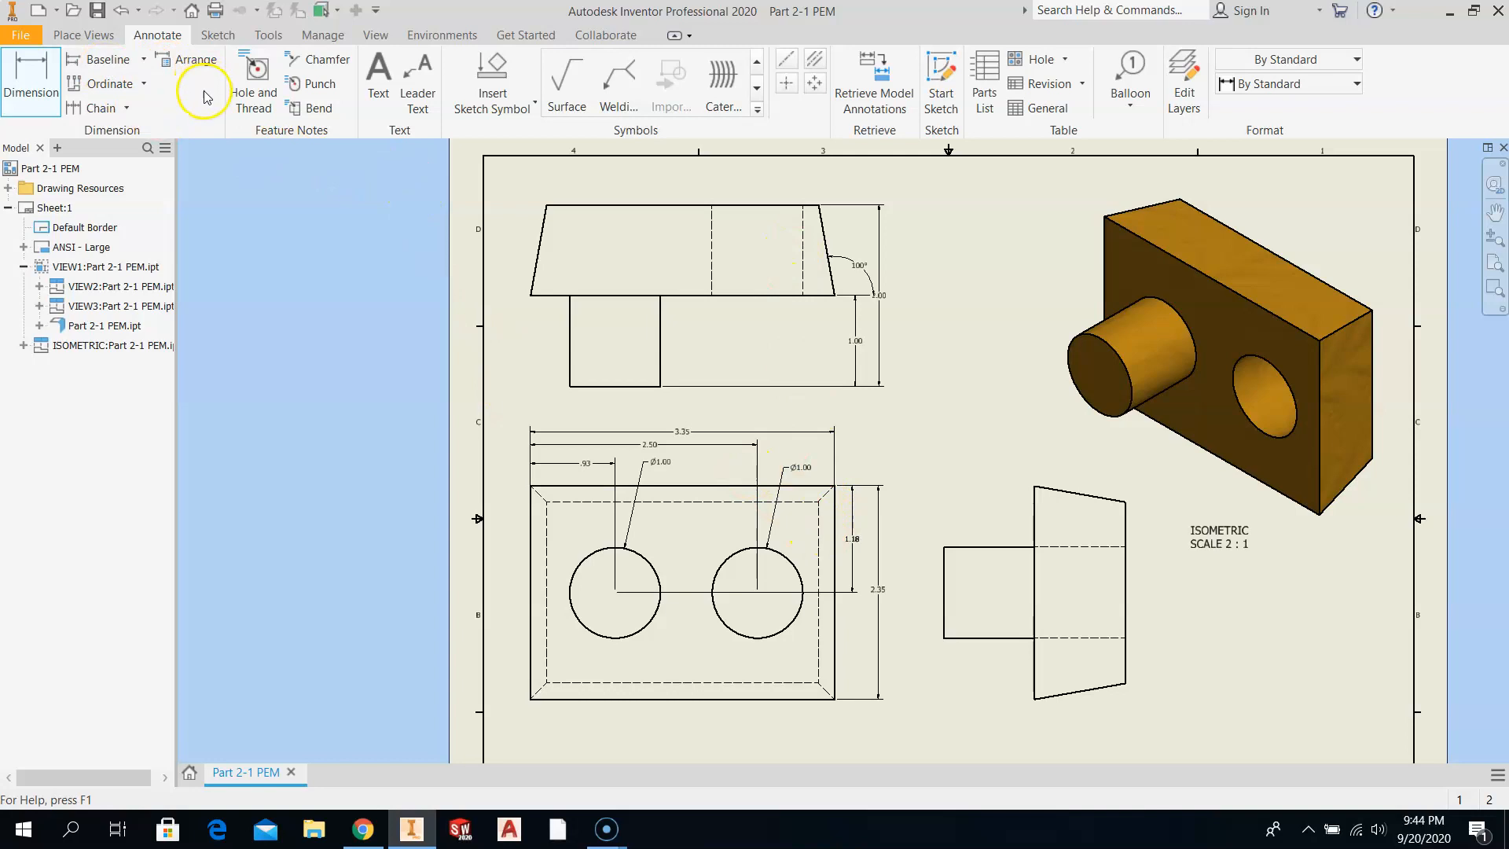
pyautogui.press('Escape')
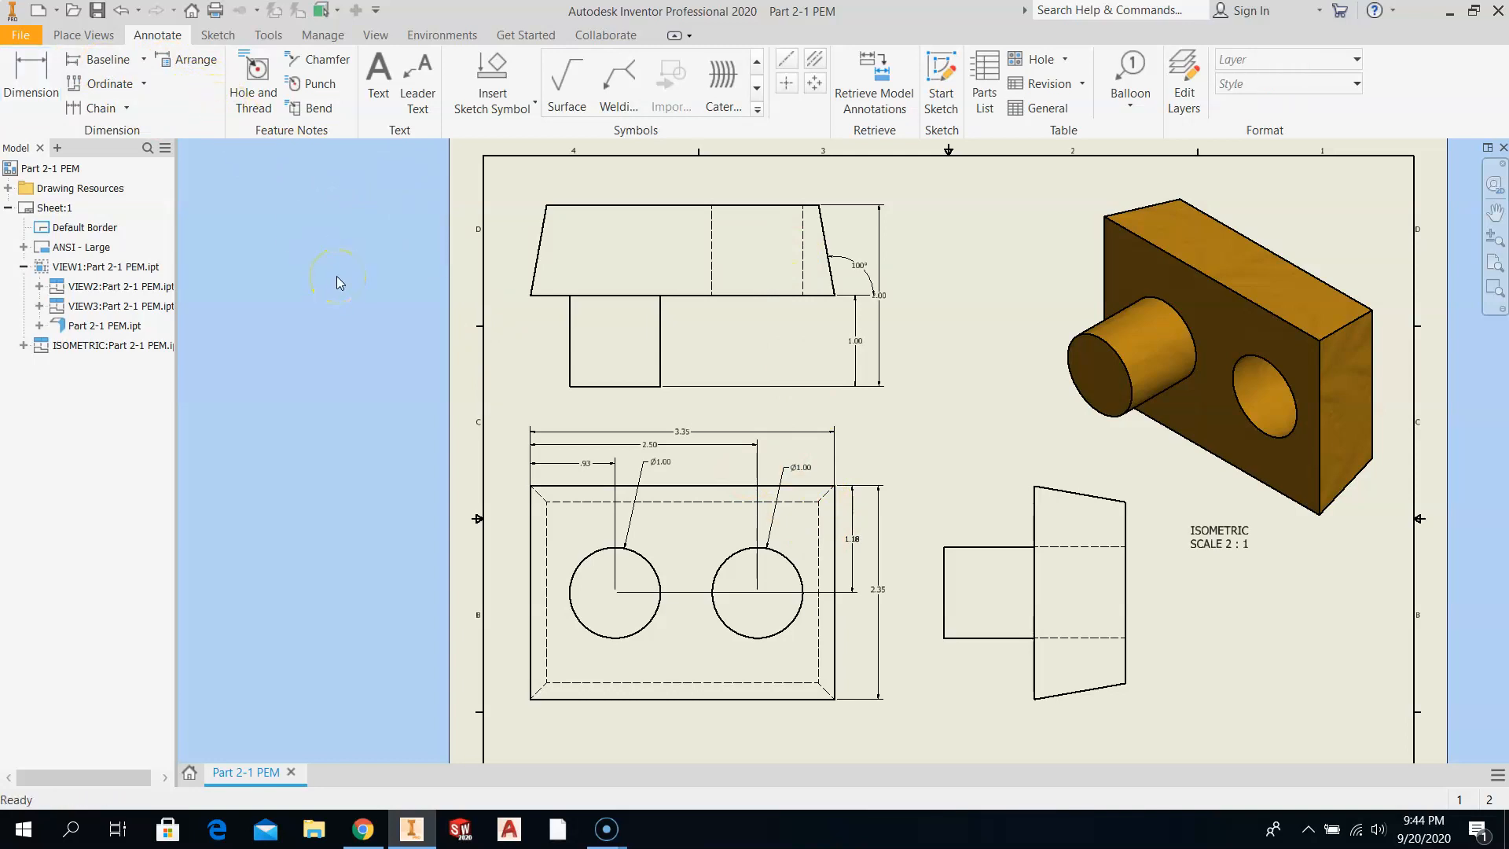
# Add a text note reading FRONT in the empty area below the front view.
pyautogui.click(372, 73)
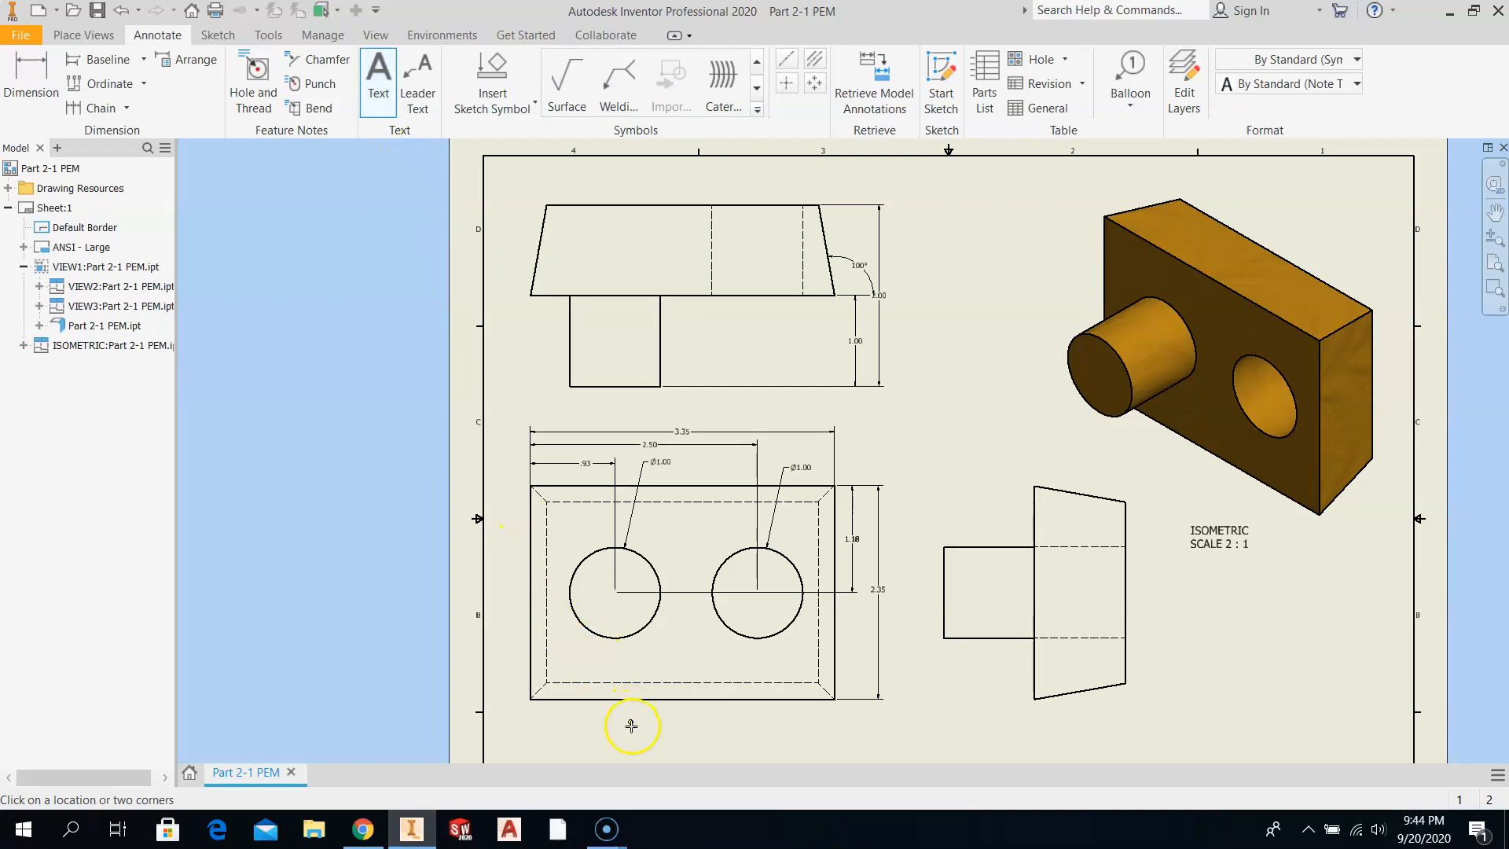
pyautogui.scroll(2, 645, 712)
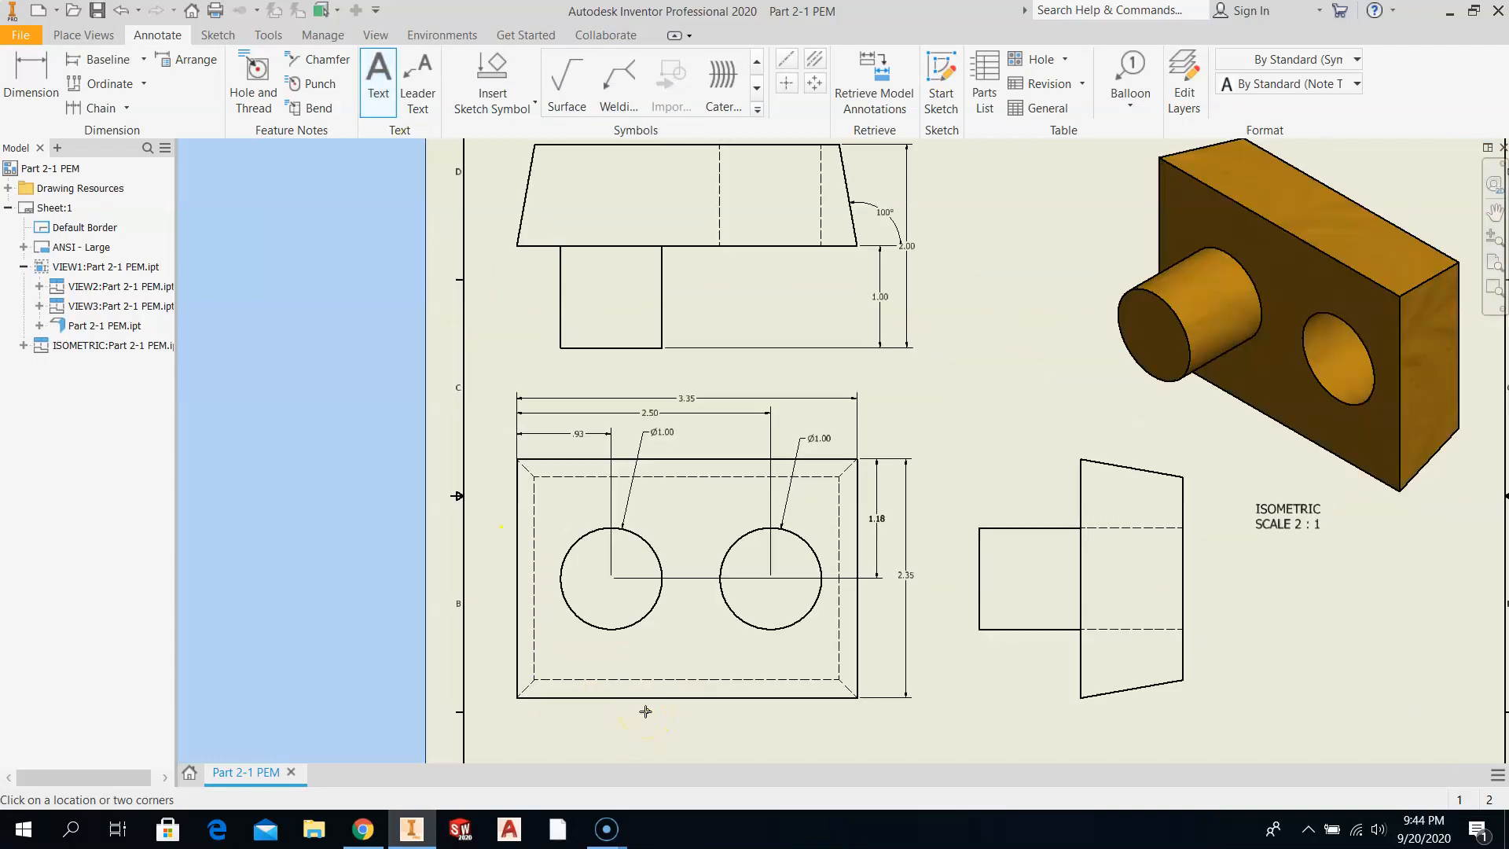
pyautogui.scroll(-3, 645, 711)
pyautogui.scroll(4, 646, 730)
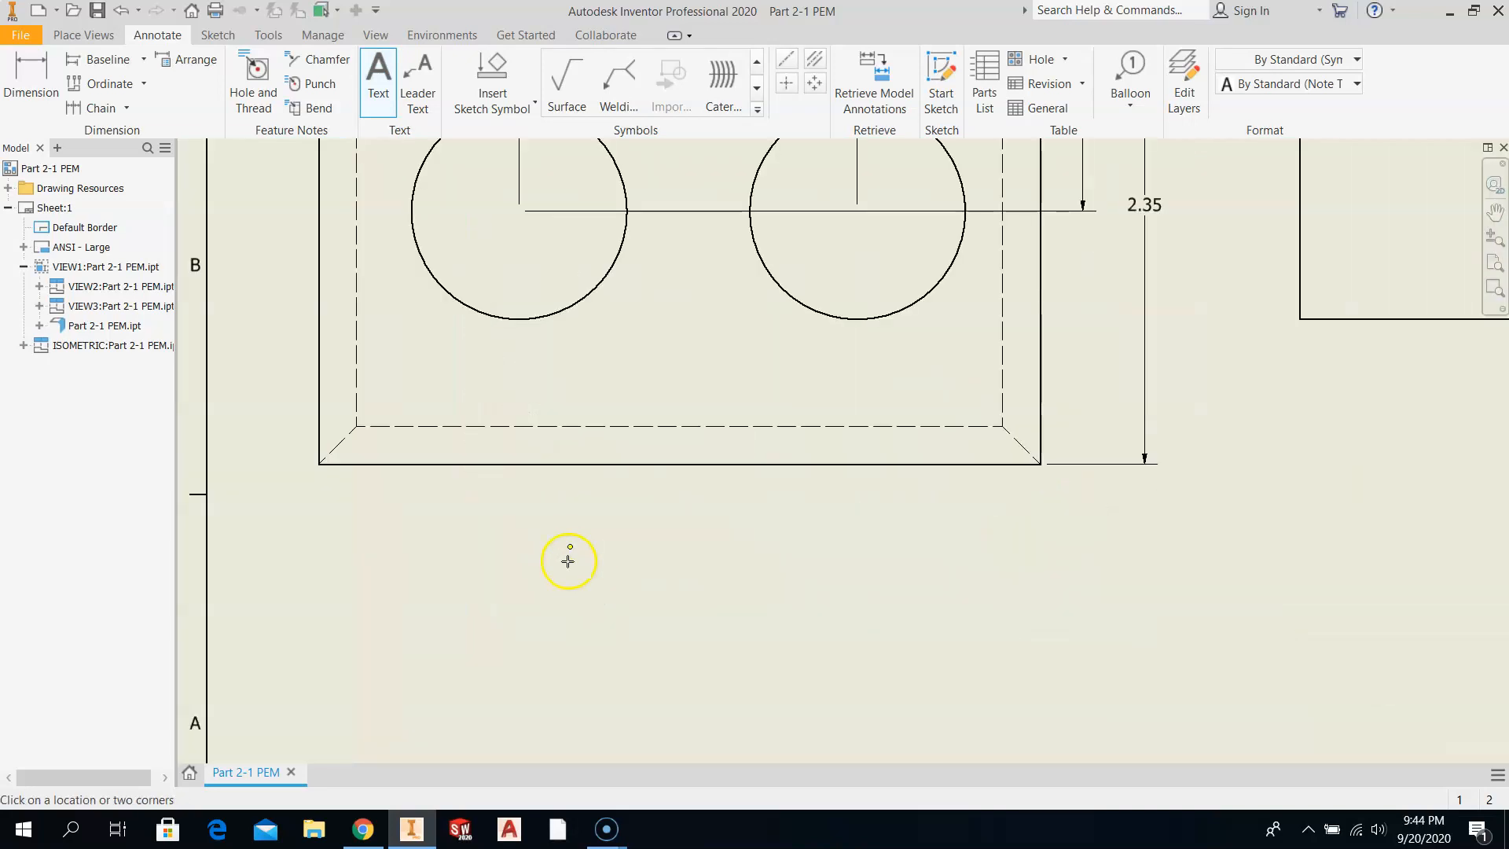
pyautogui.moveTo(546, 519); pyautogui.dragTo(778, 613)
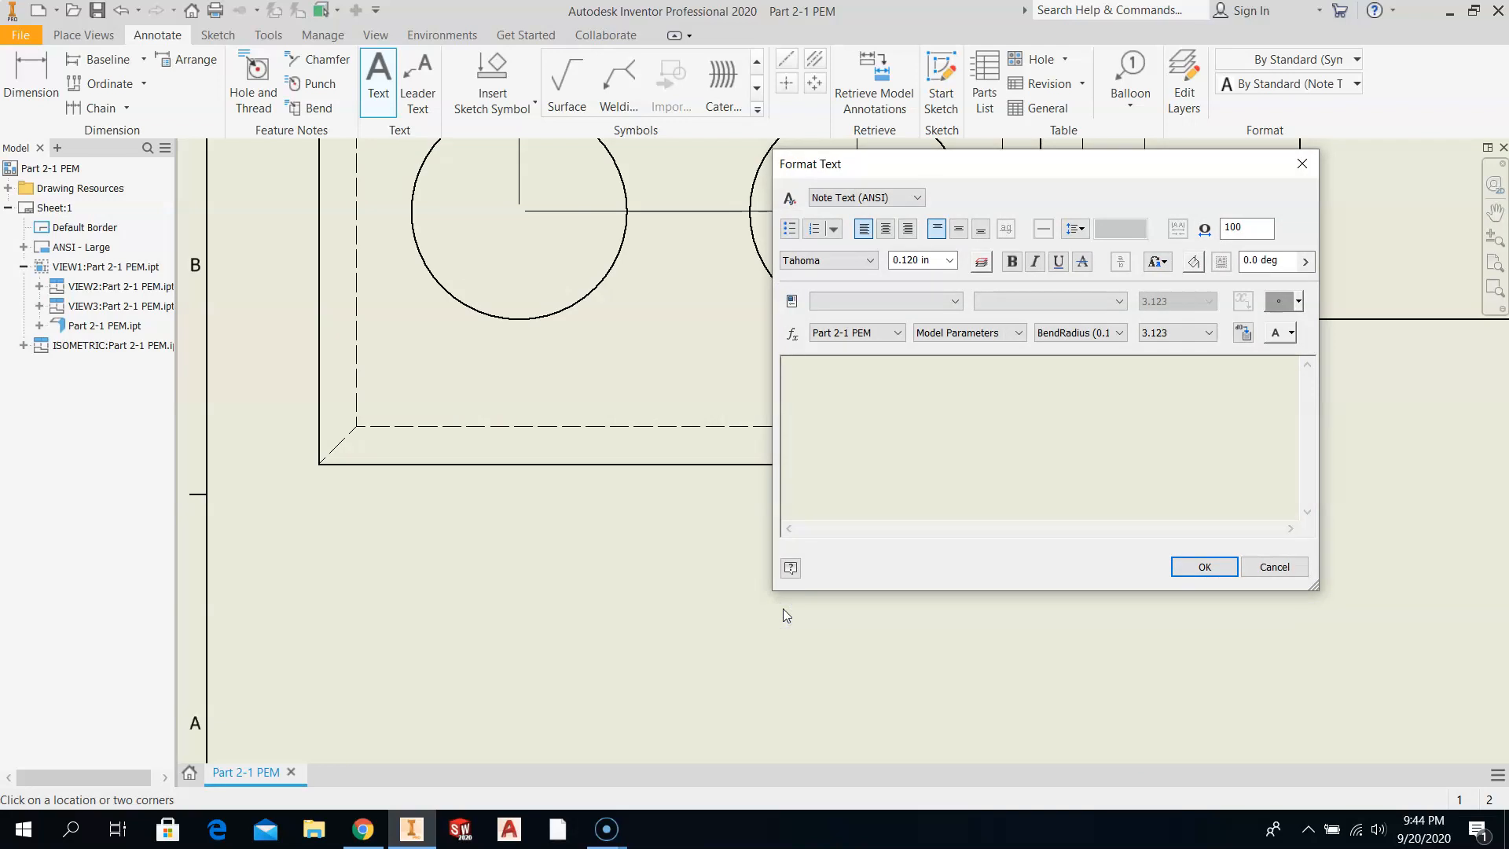
pyautogui.write('FRONT')
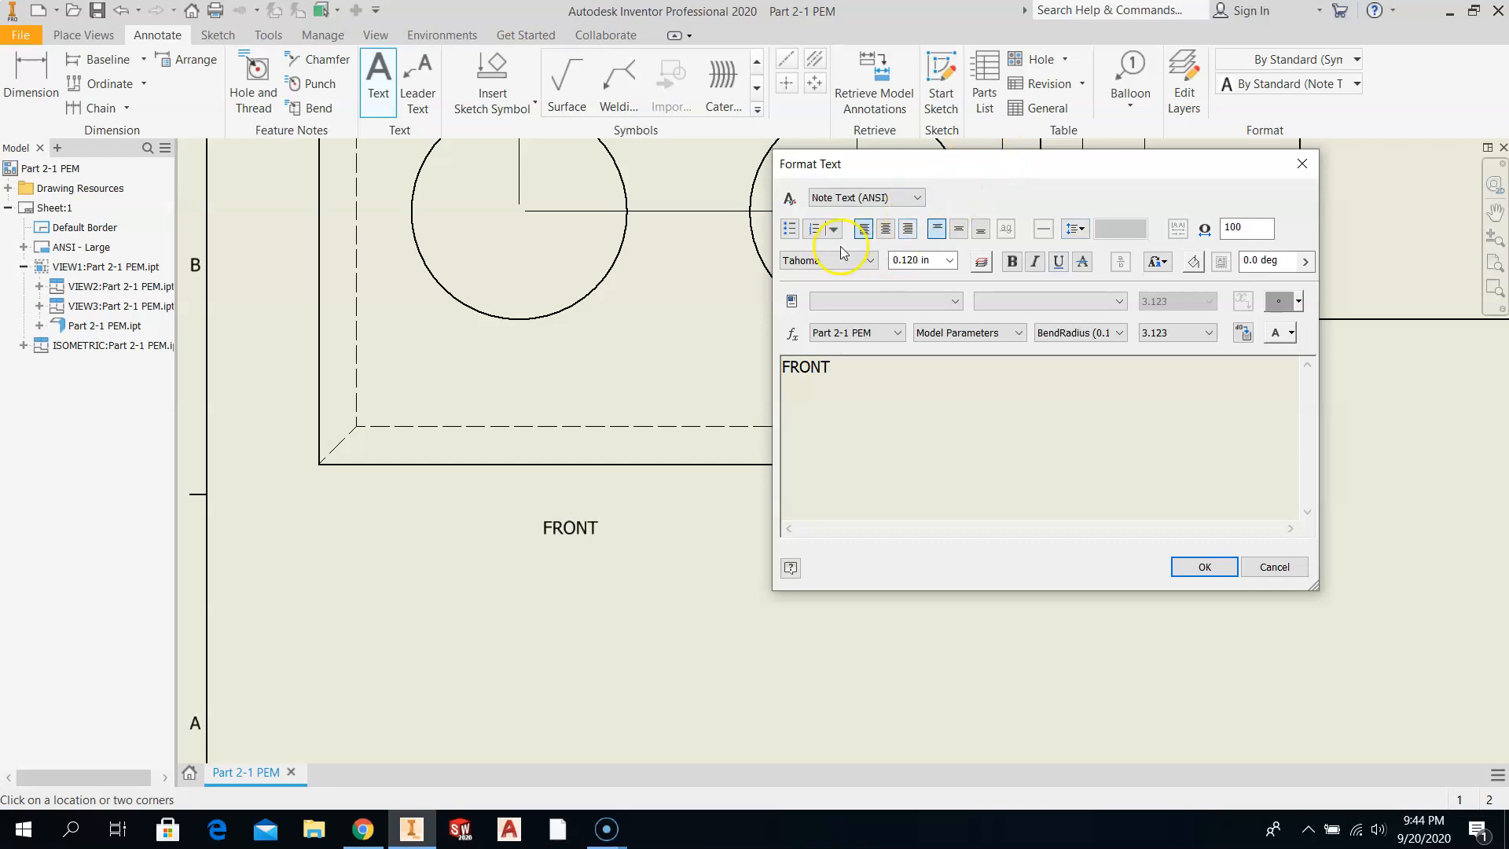
# Centre the FRONT note's text horizontally and vertically and set its text height to 0.240 in.
pyautogui.click(886, 230)
pyautogui.click(959, 230)
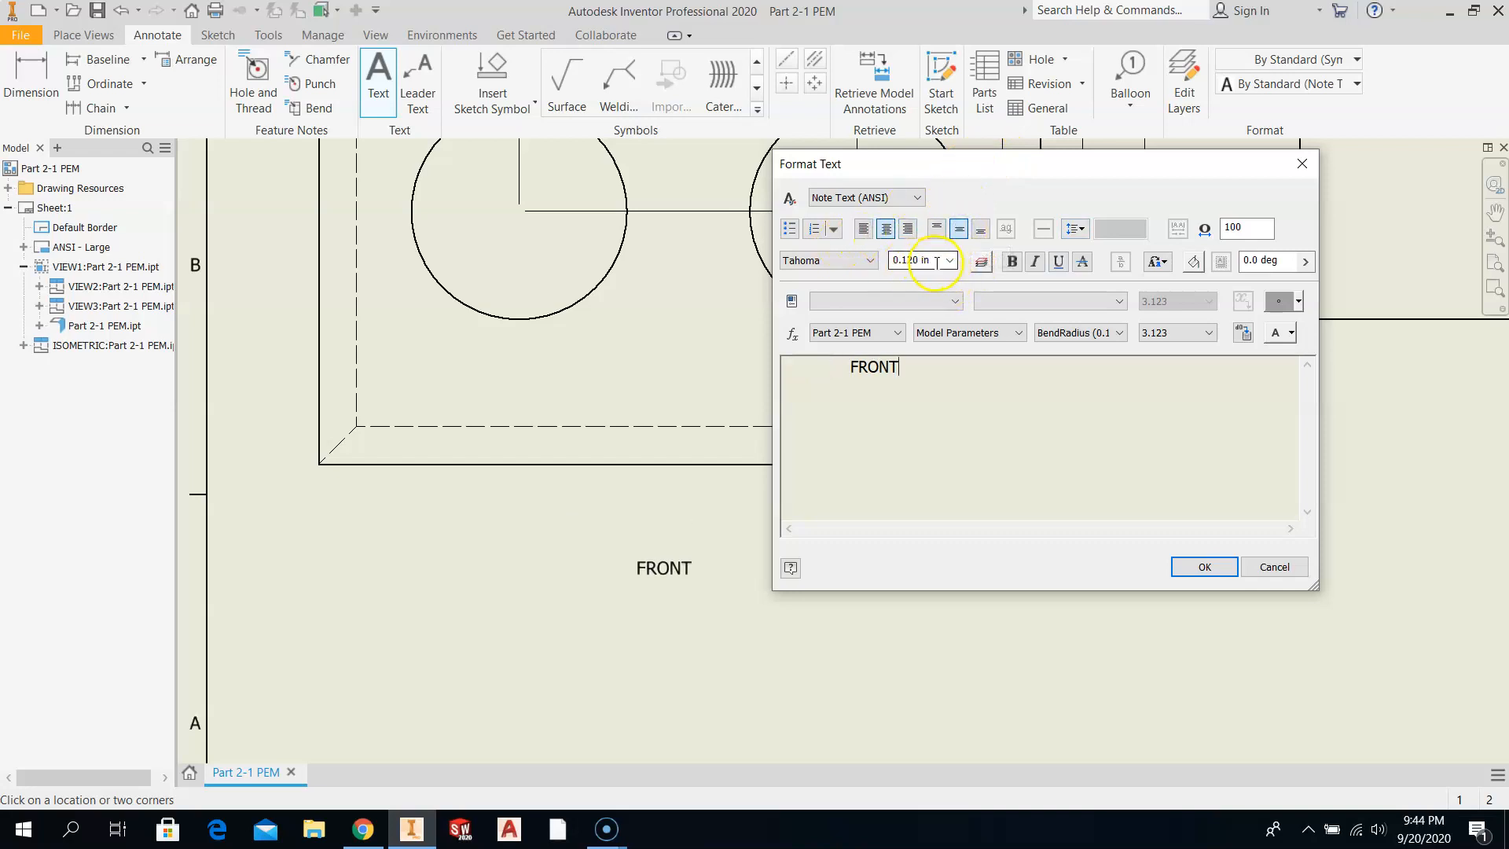
pyautogui.moveTo(898, 367); pyautogui.dragTo(822, 351)
pyautogui.click(949, 260)
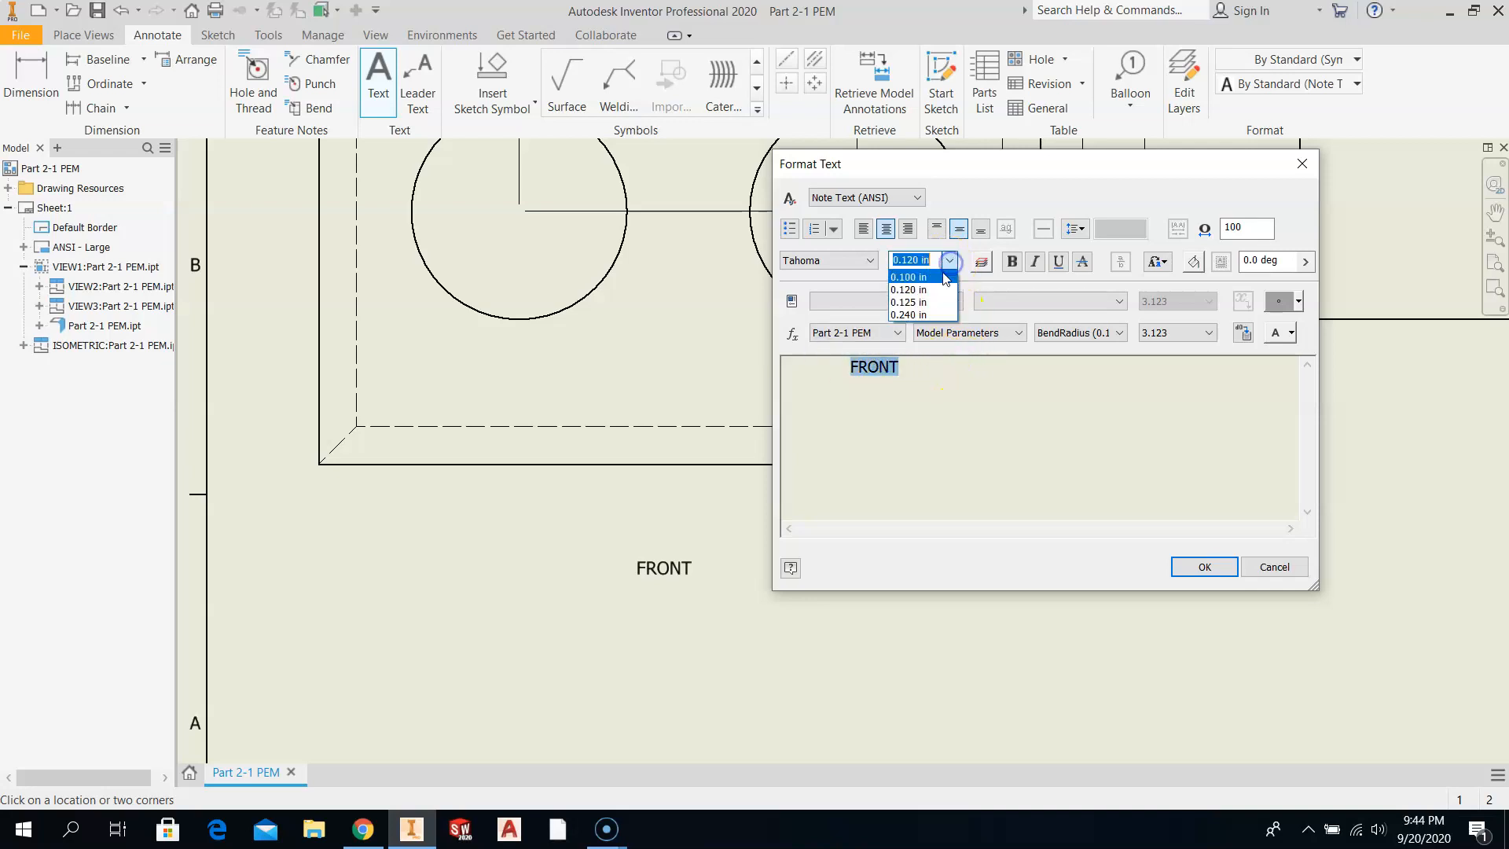
pyautogui.click(921, 322)
pyautogui.click(1200, 569)
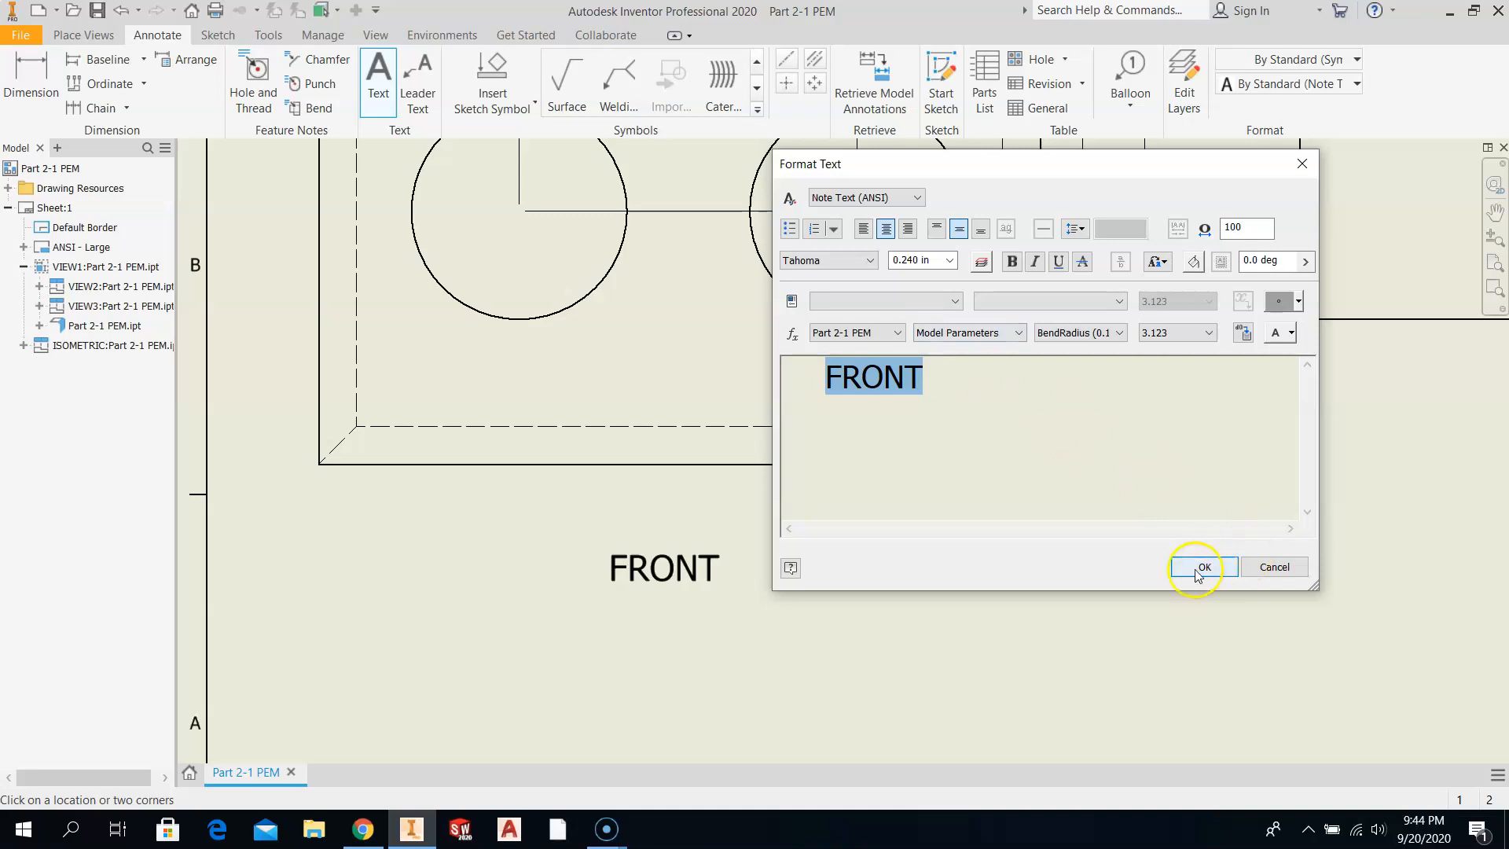
pyautogui.scroll(-3, 962, 578)
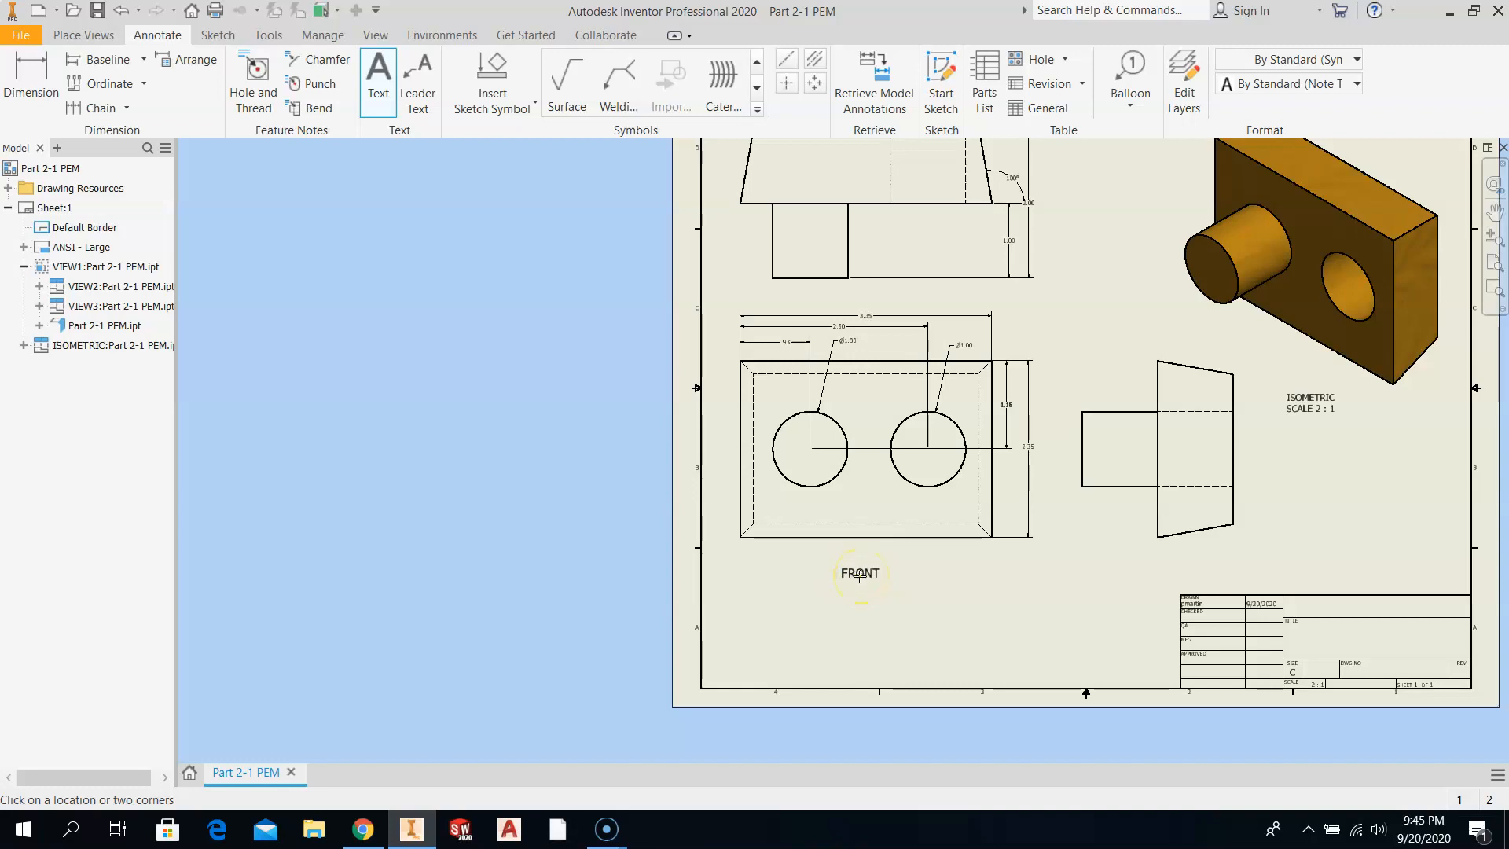
# Exit the Text command and move the FRONT label slightly so it sits below the front view's left-right midpoint.
pyautogui.press('Escape')
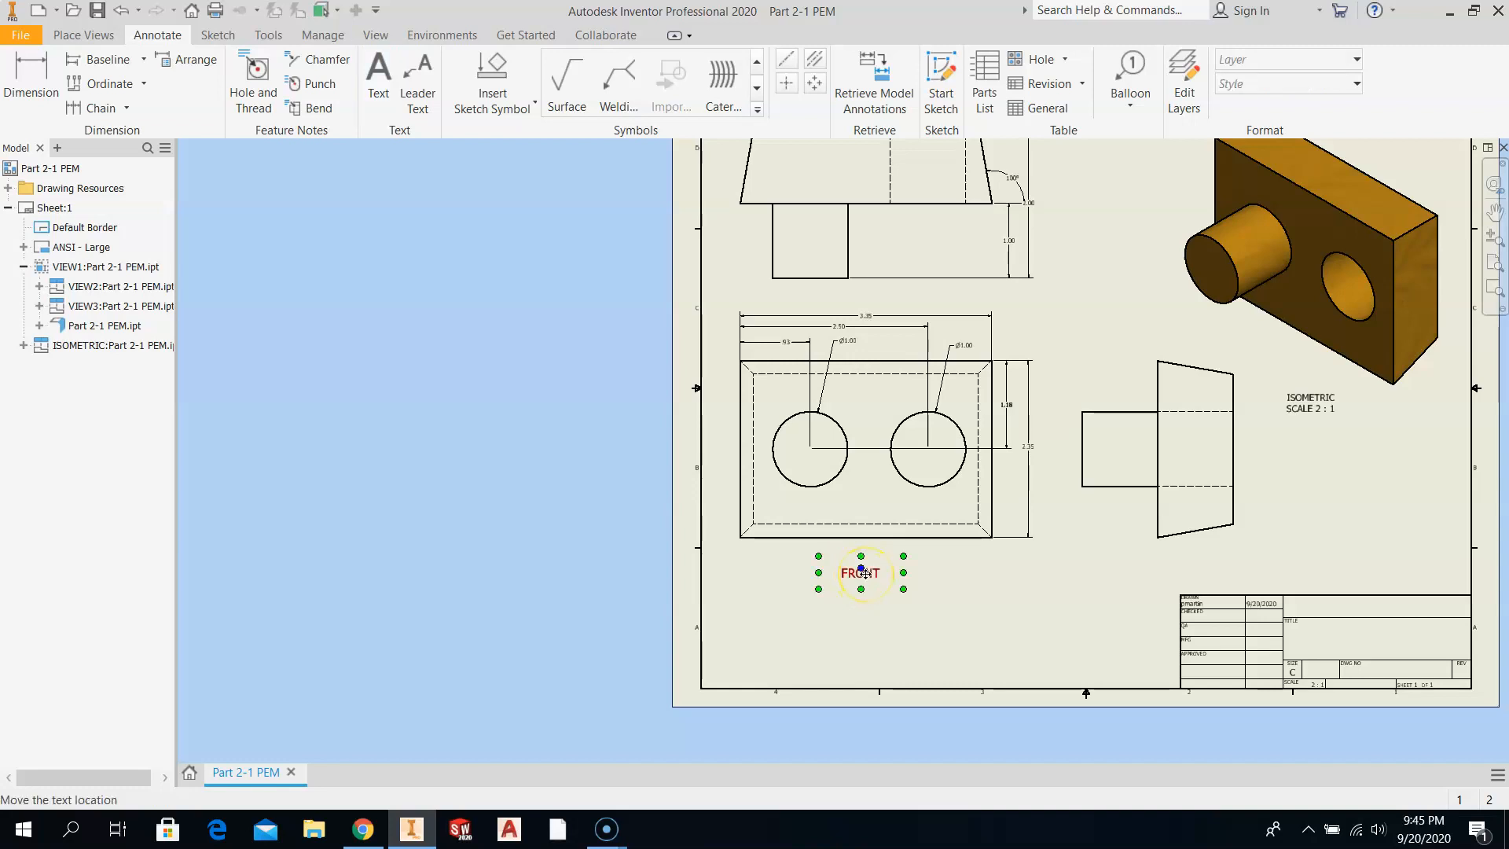
pyautogui.click(872, 574)
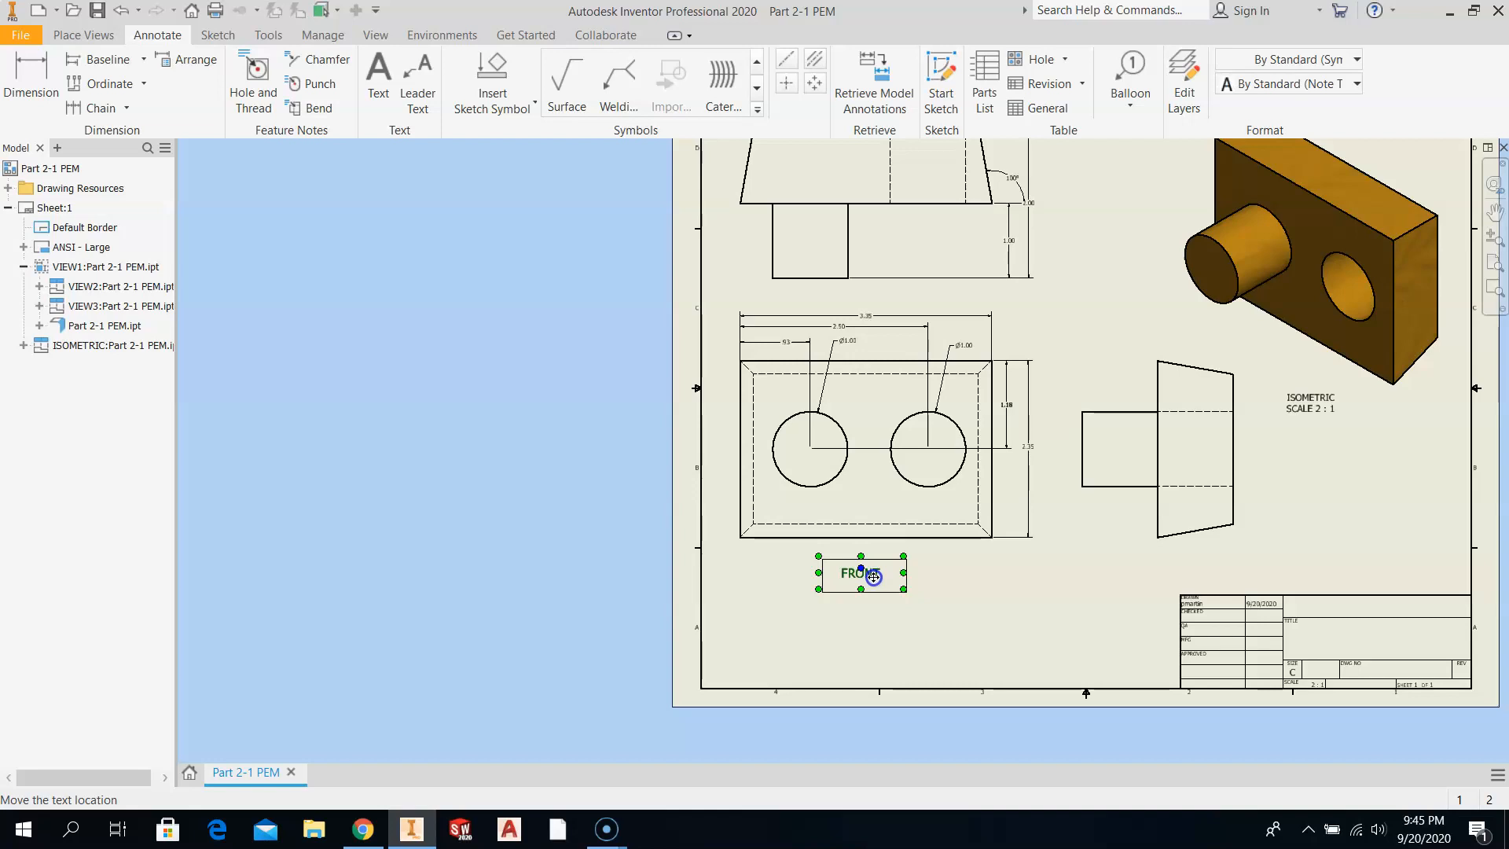
pyautogui.moveTo(882, 574); pyautogui.dragTo(892, 570)
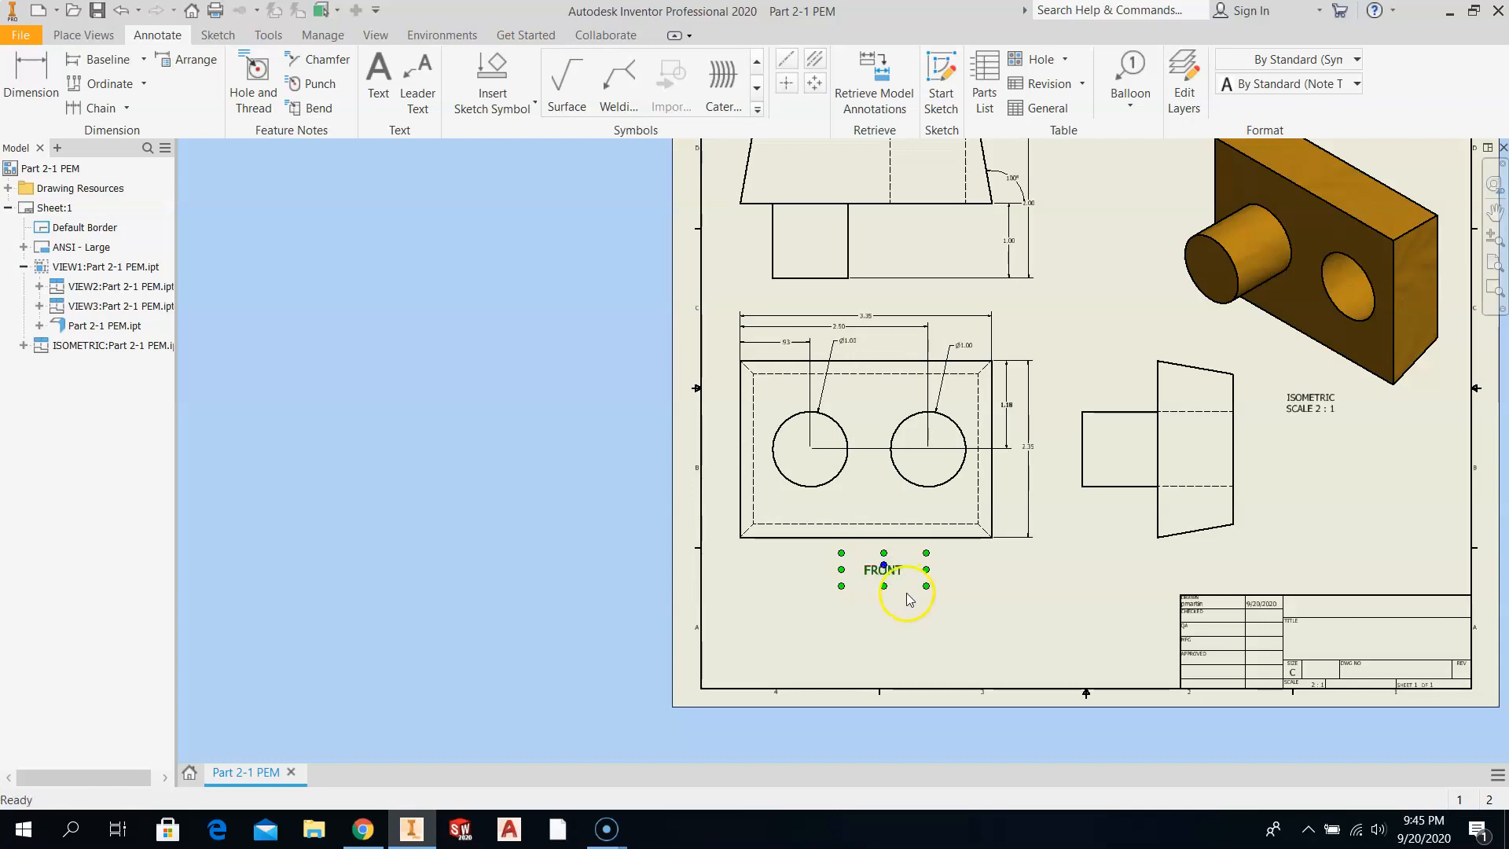
pyautogui.click(900, 624)
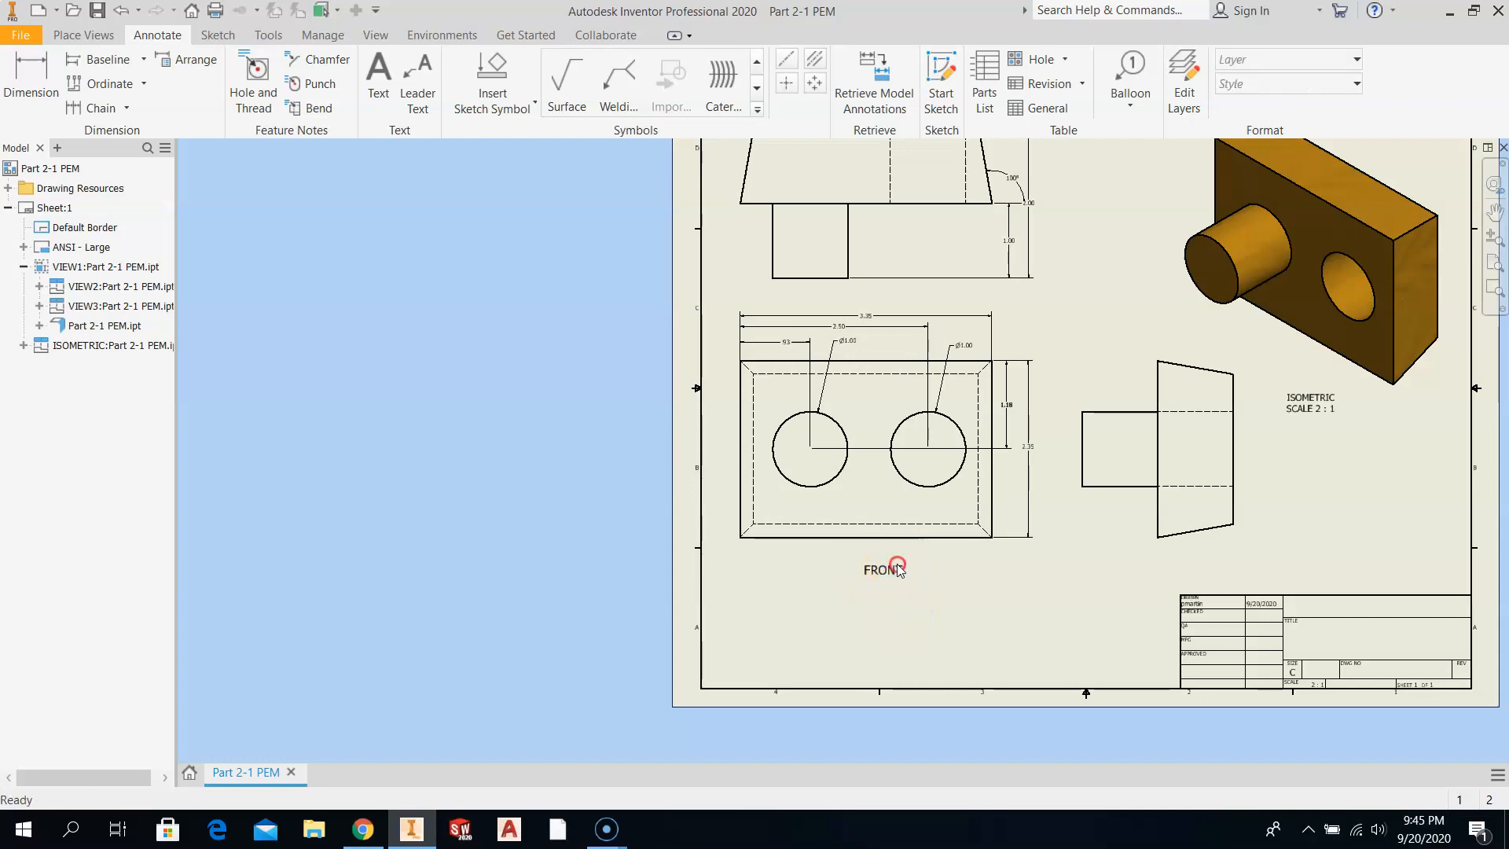
# Copy the FRONT label and paste one copy beneath the side view and one beneath the top view.
pyautogui.rightClick(896, 564)
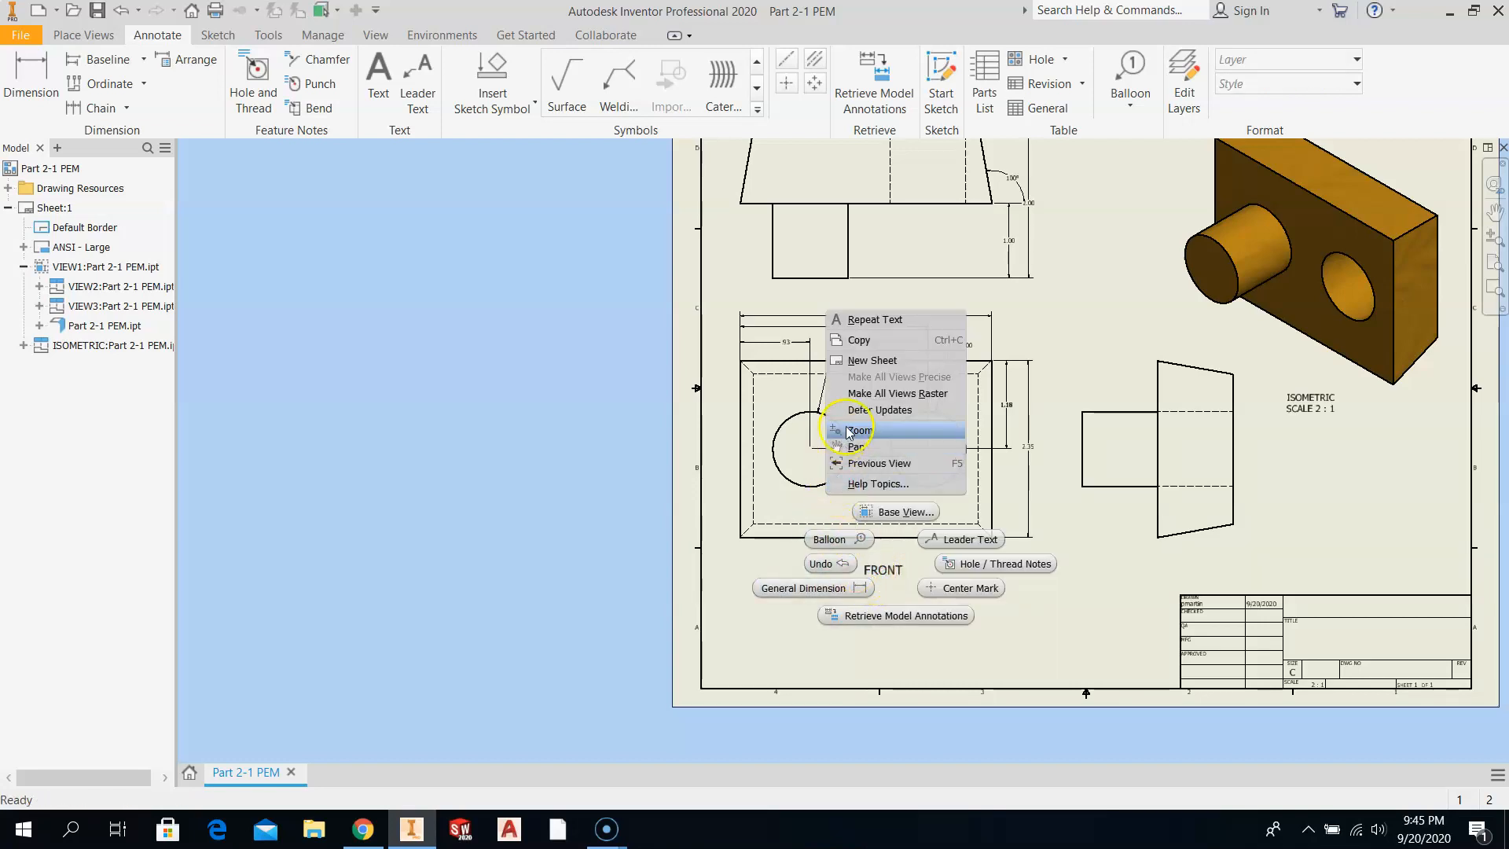
pyautogui.click(856, 343)
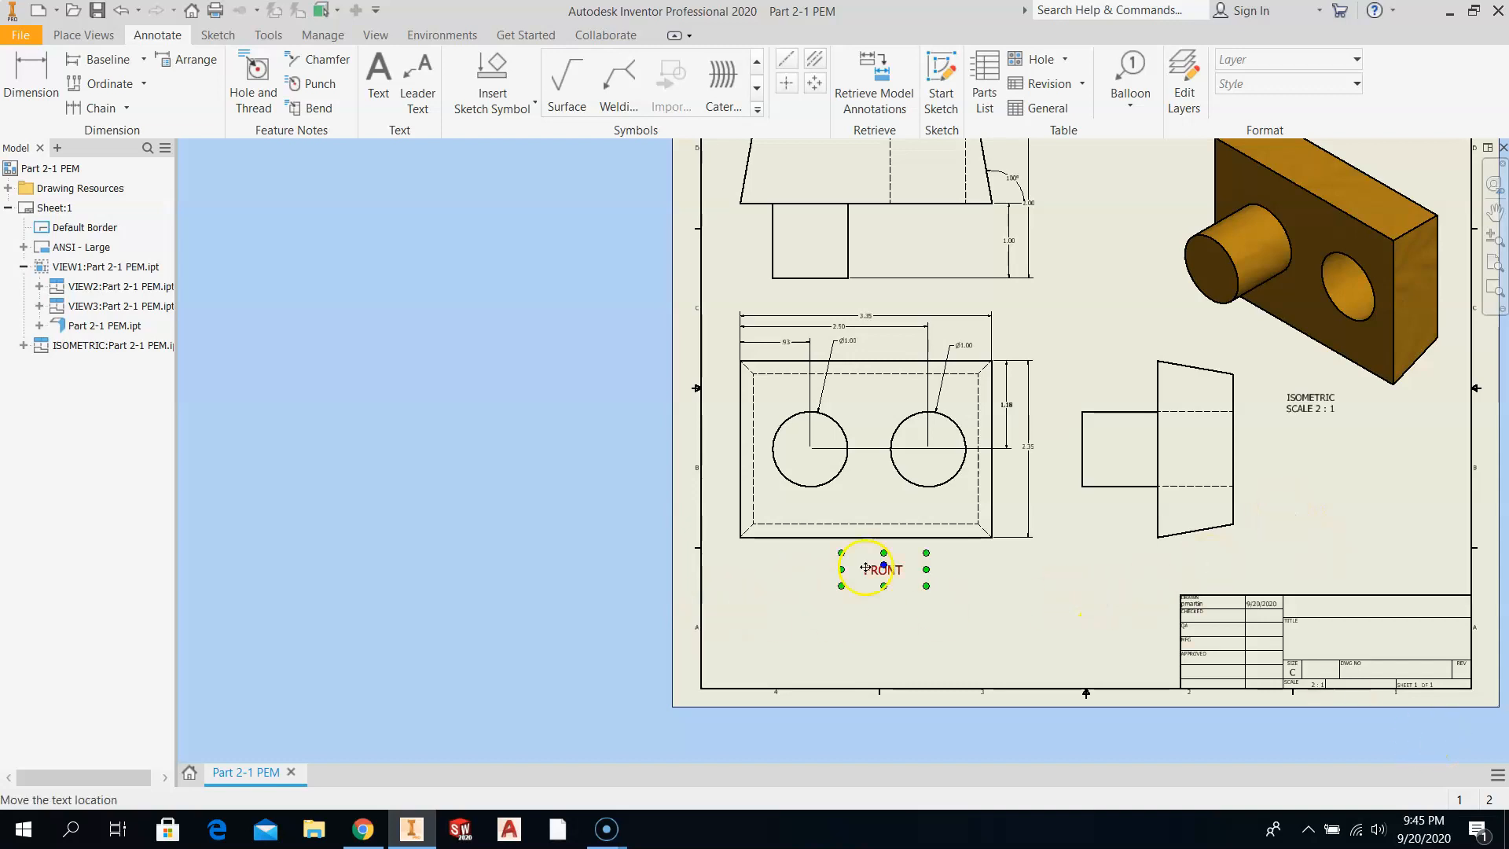
pyautogui.rightClick(898, 573)
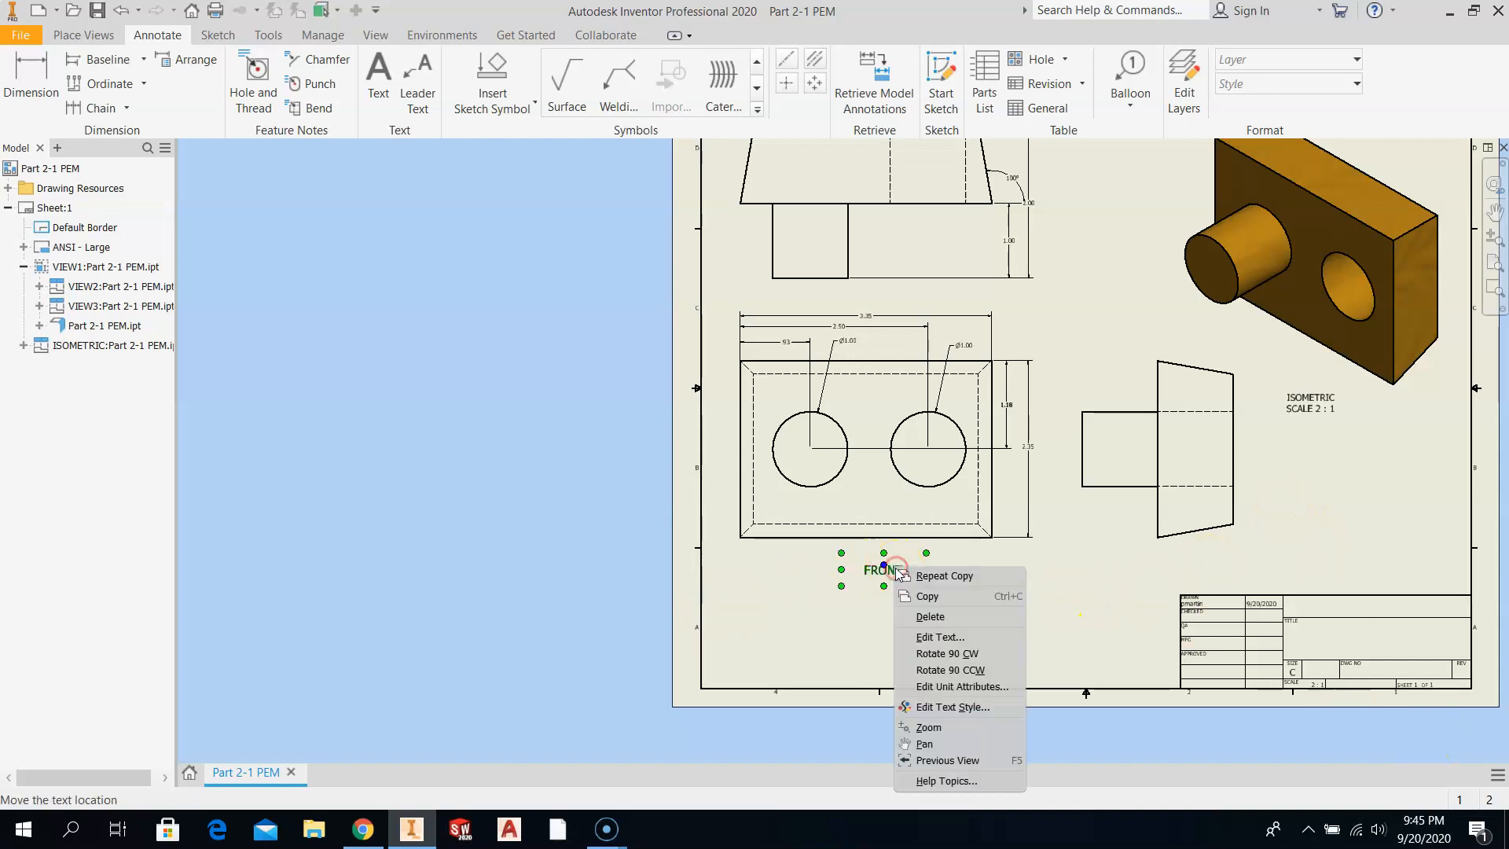
pyautogui.click(931, 600)
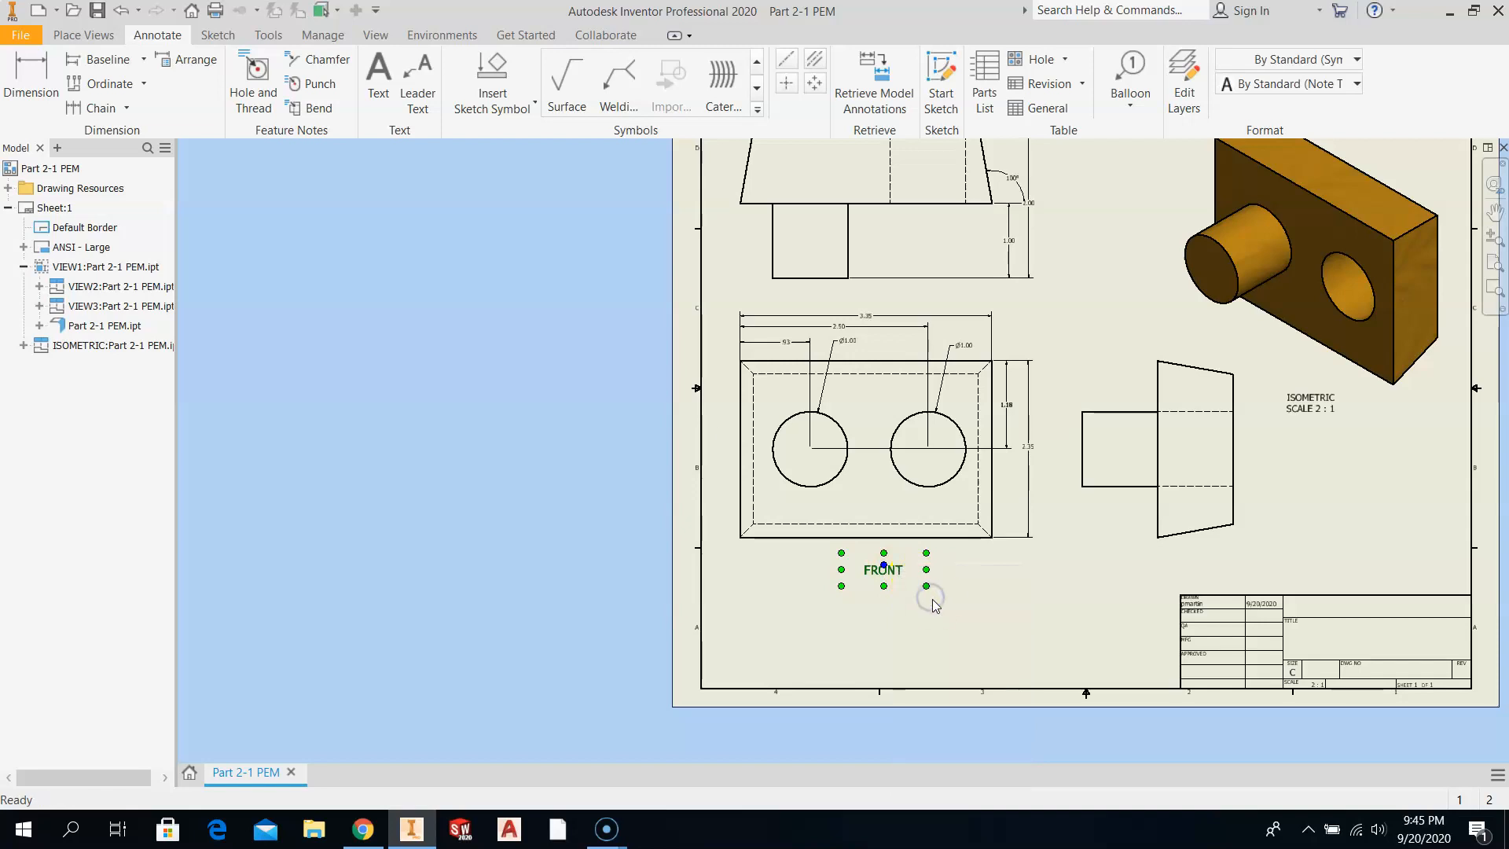
pyautogui.click(1143, 586)
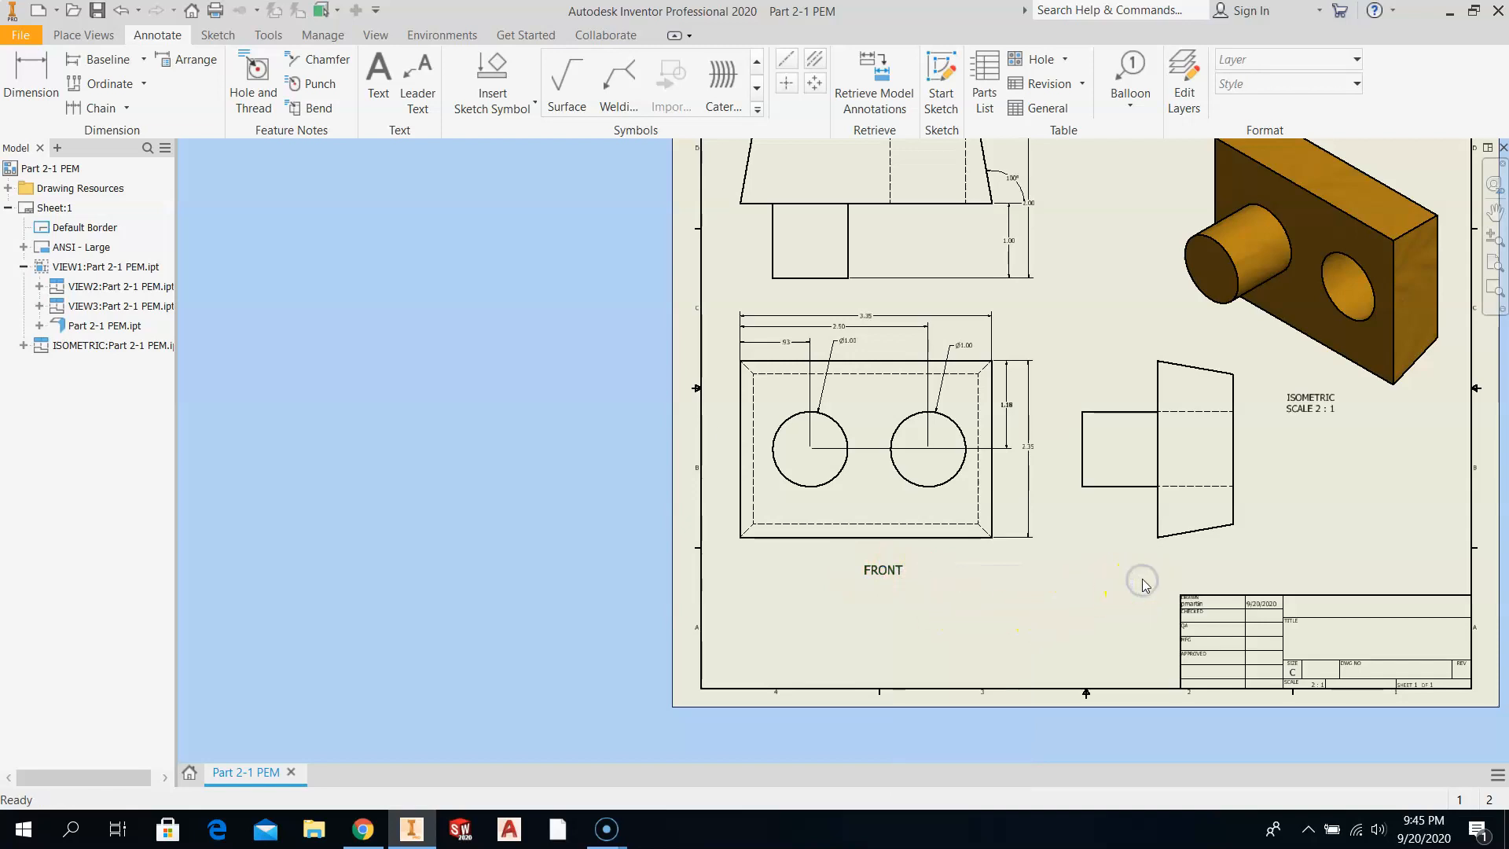
pyautogui.rightClick(1190, 569)
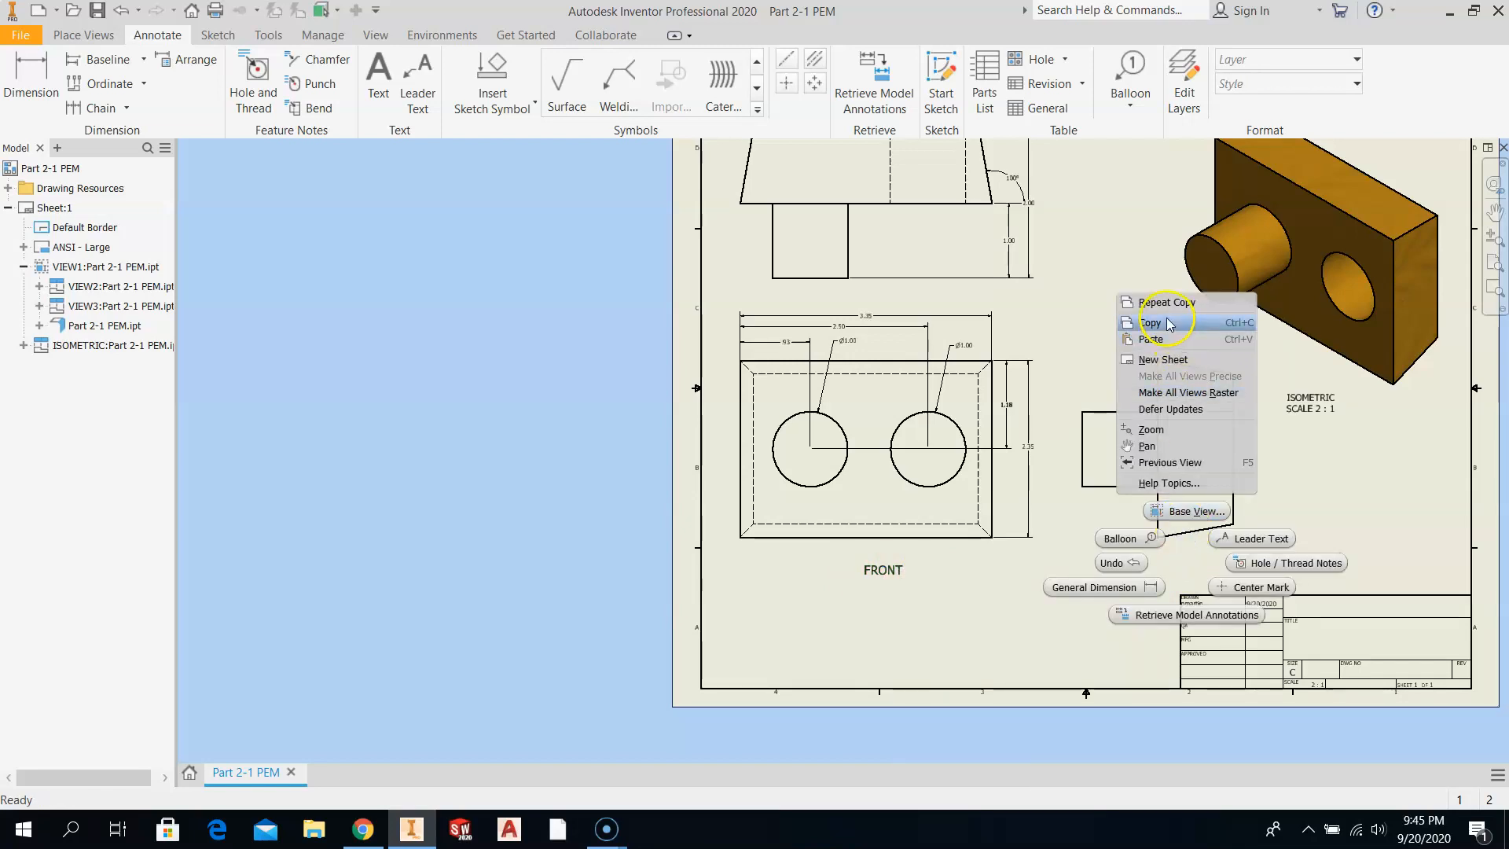
pyautogui.click(1153, 343)
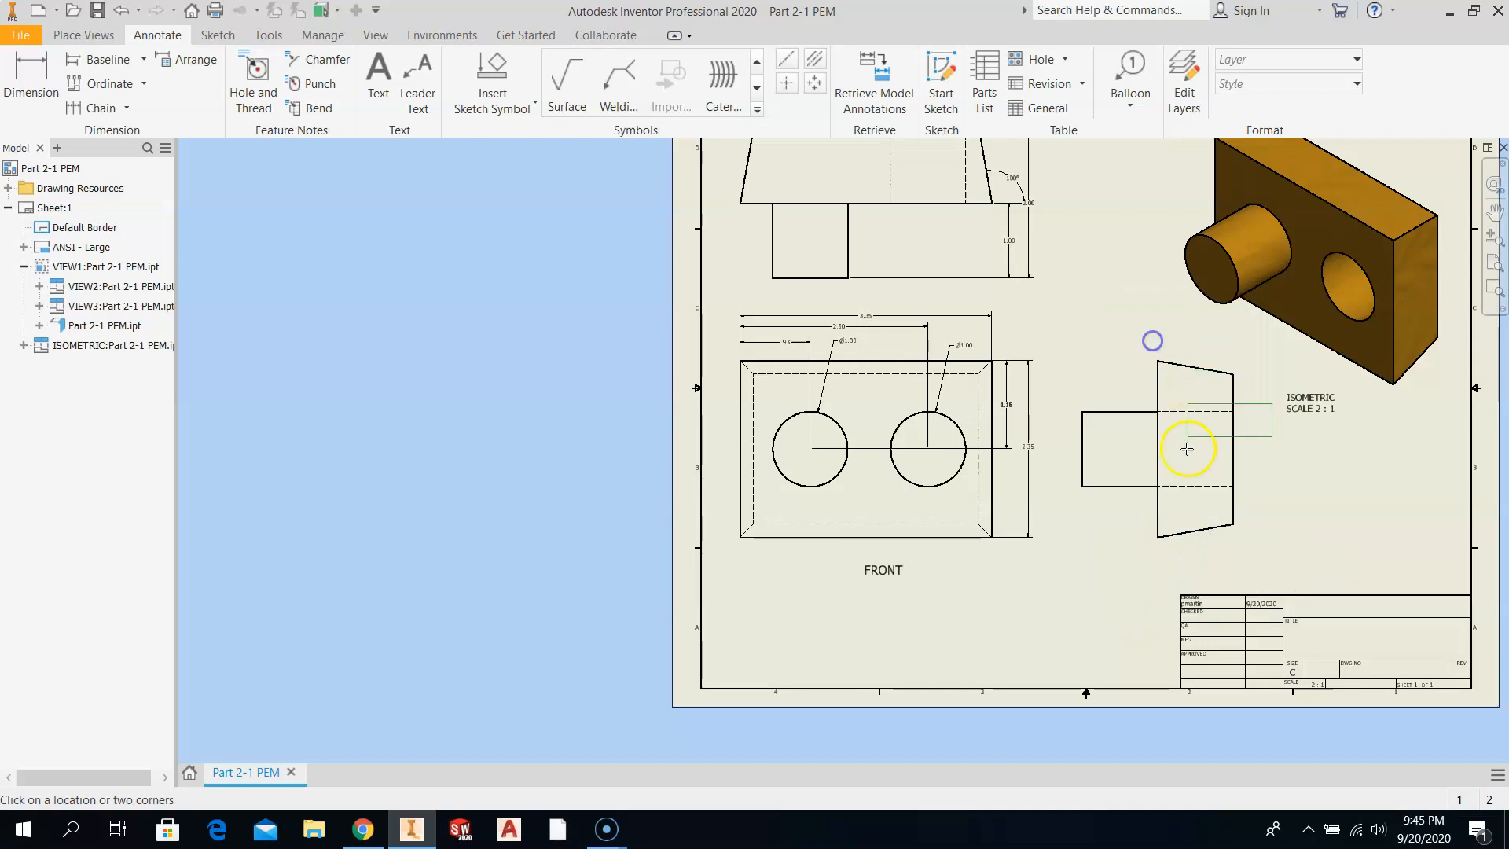
pyautogui.click(1138, 585)
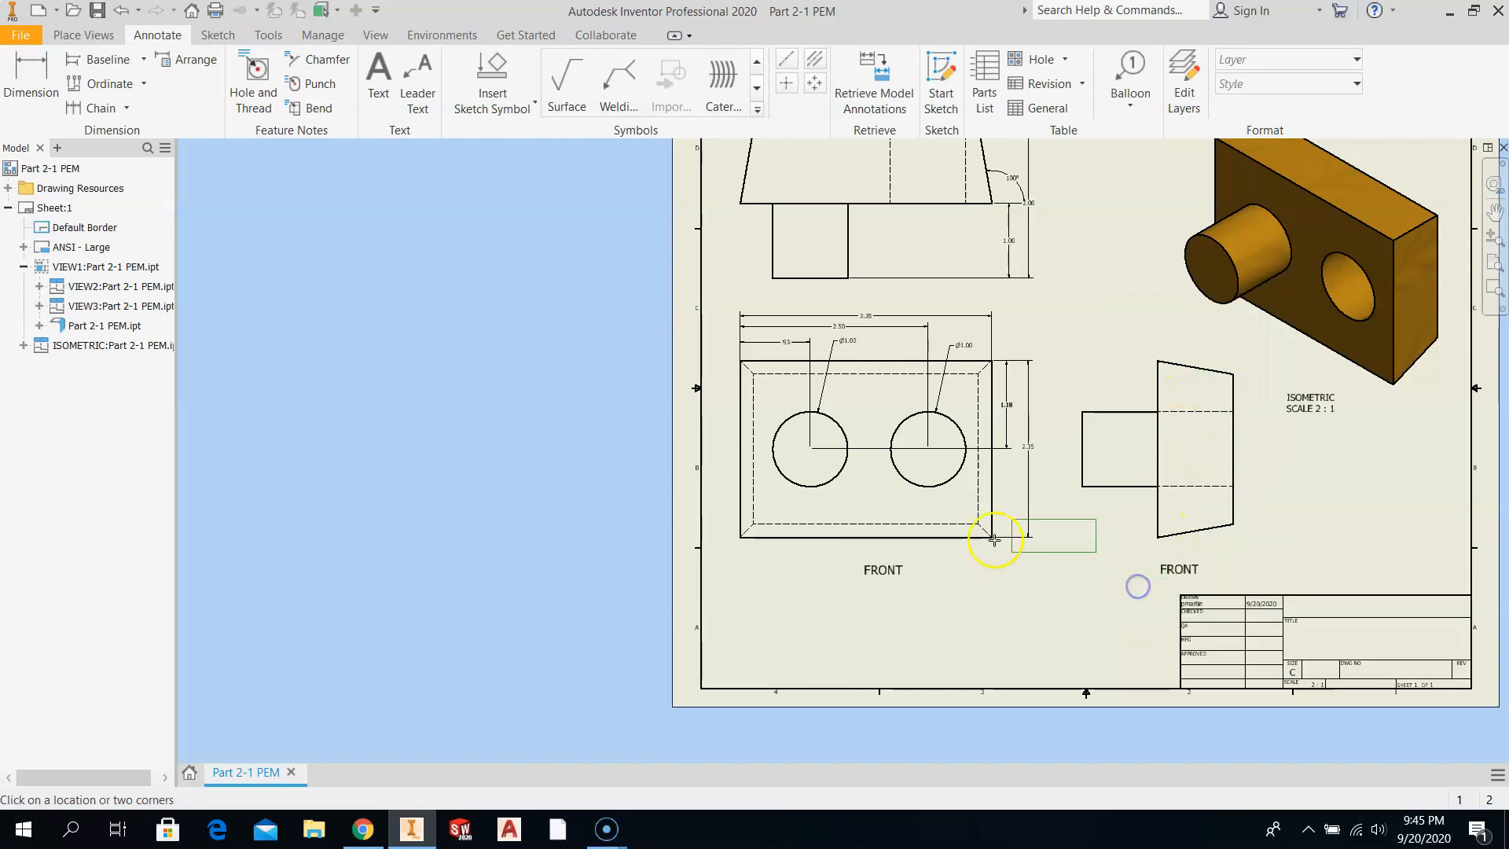
pyautogui.click(847, 315)
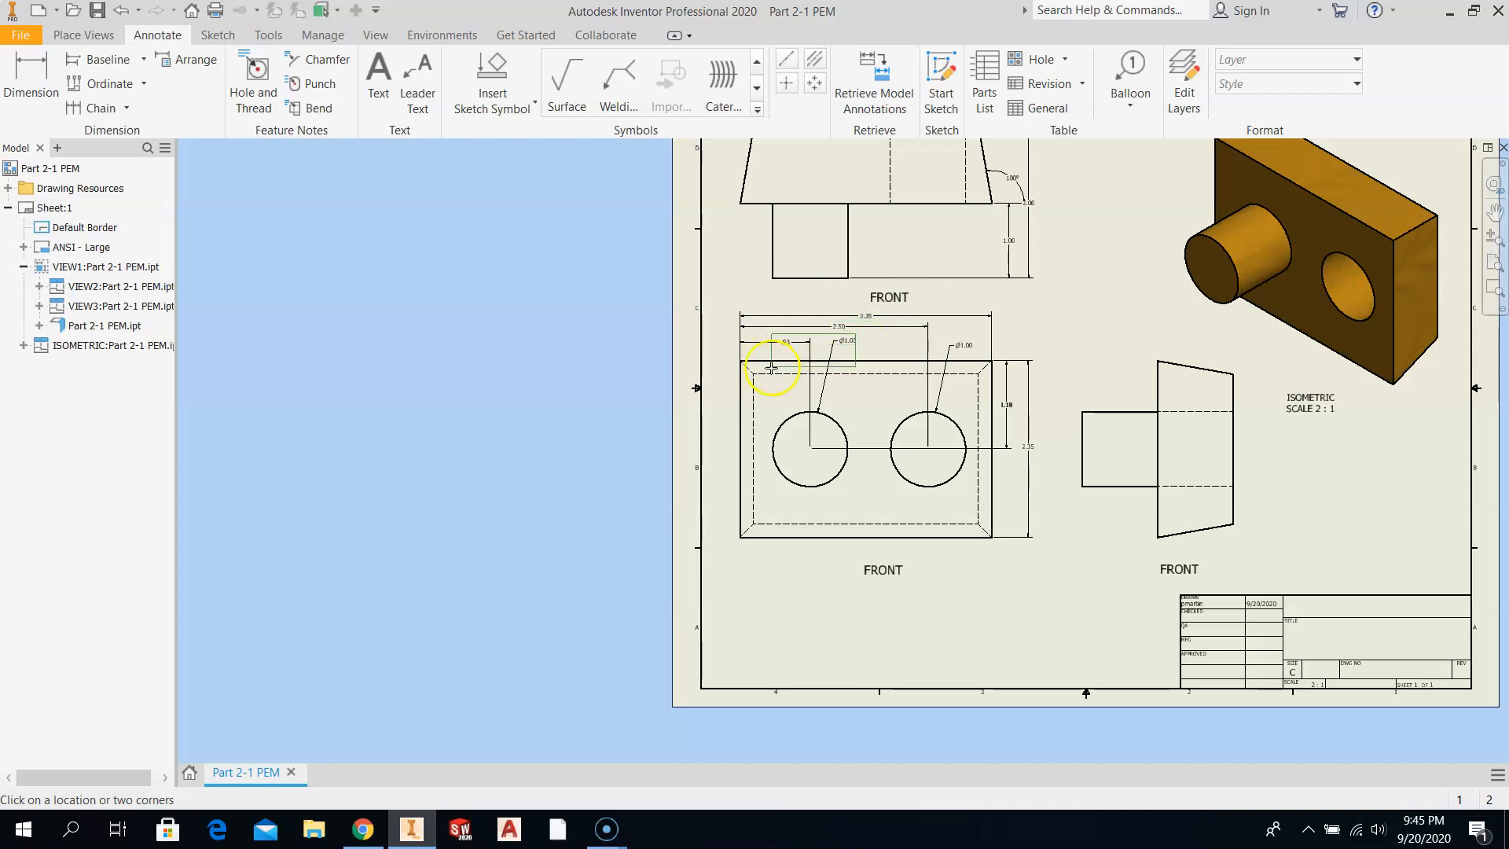
pyautogui.press('Escape')
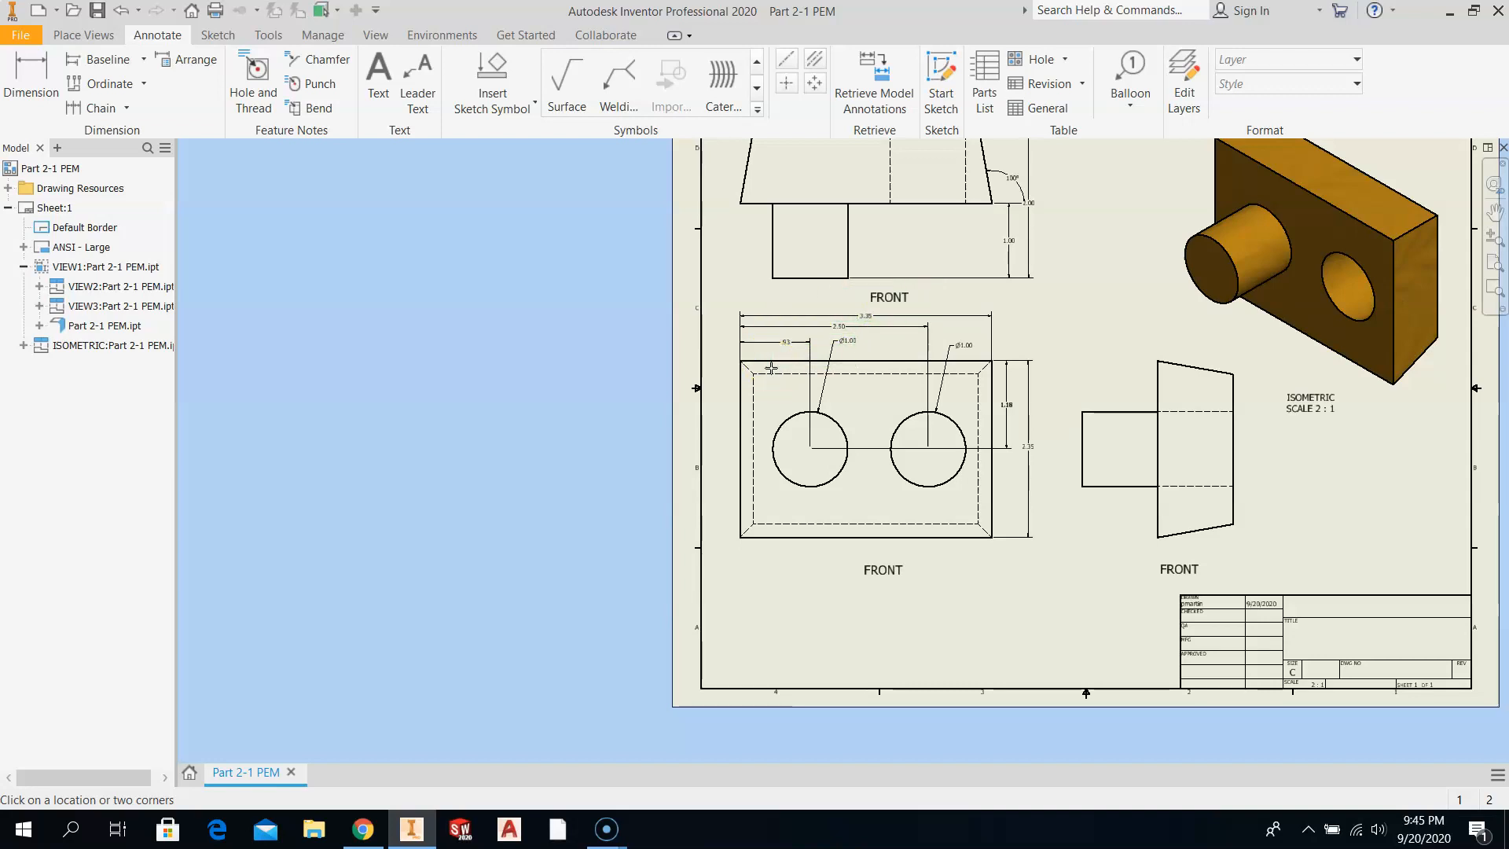
# Change the text of the label beneath the top view to TOP.
pyautogui.doubleClick(884, 297)
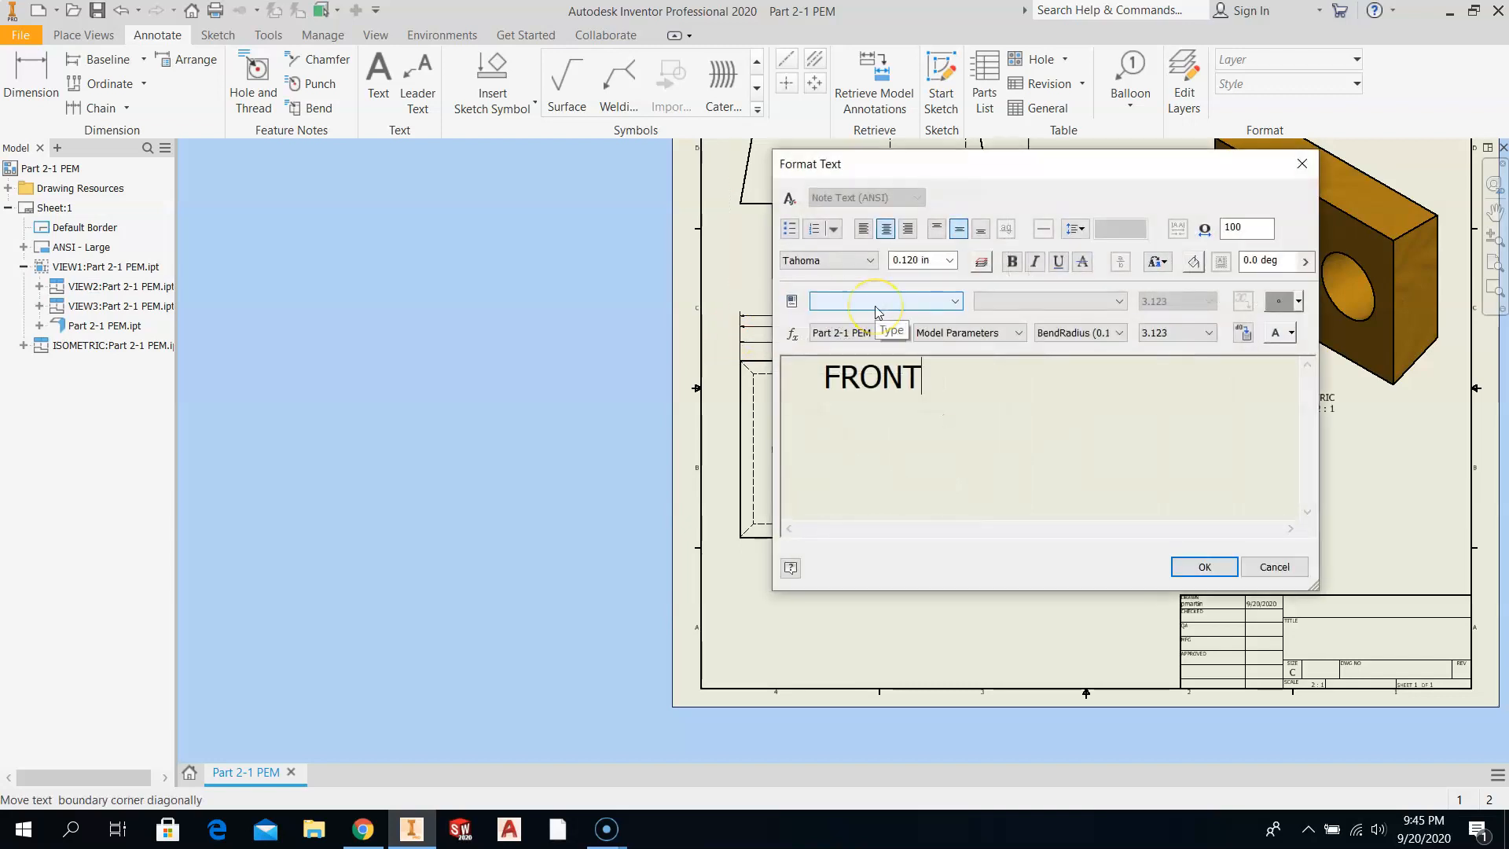
pyautogui.press('BackSpace')
pyautogui.press('BackSpace')
pyautogui.press('BackSpace')
pyautogui.press('BackSpace')
pyautogui.press('BackSpace')
pyautogui.write('TOP')
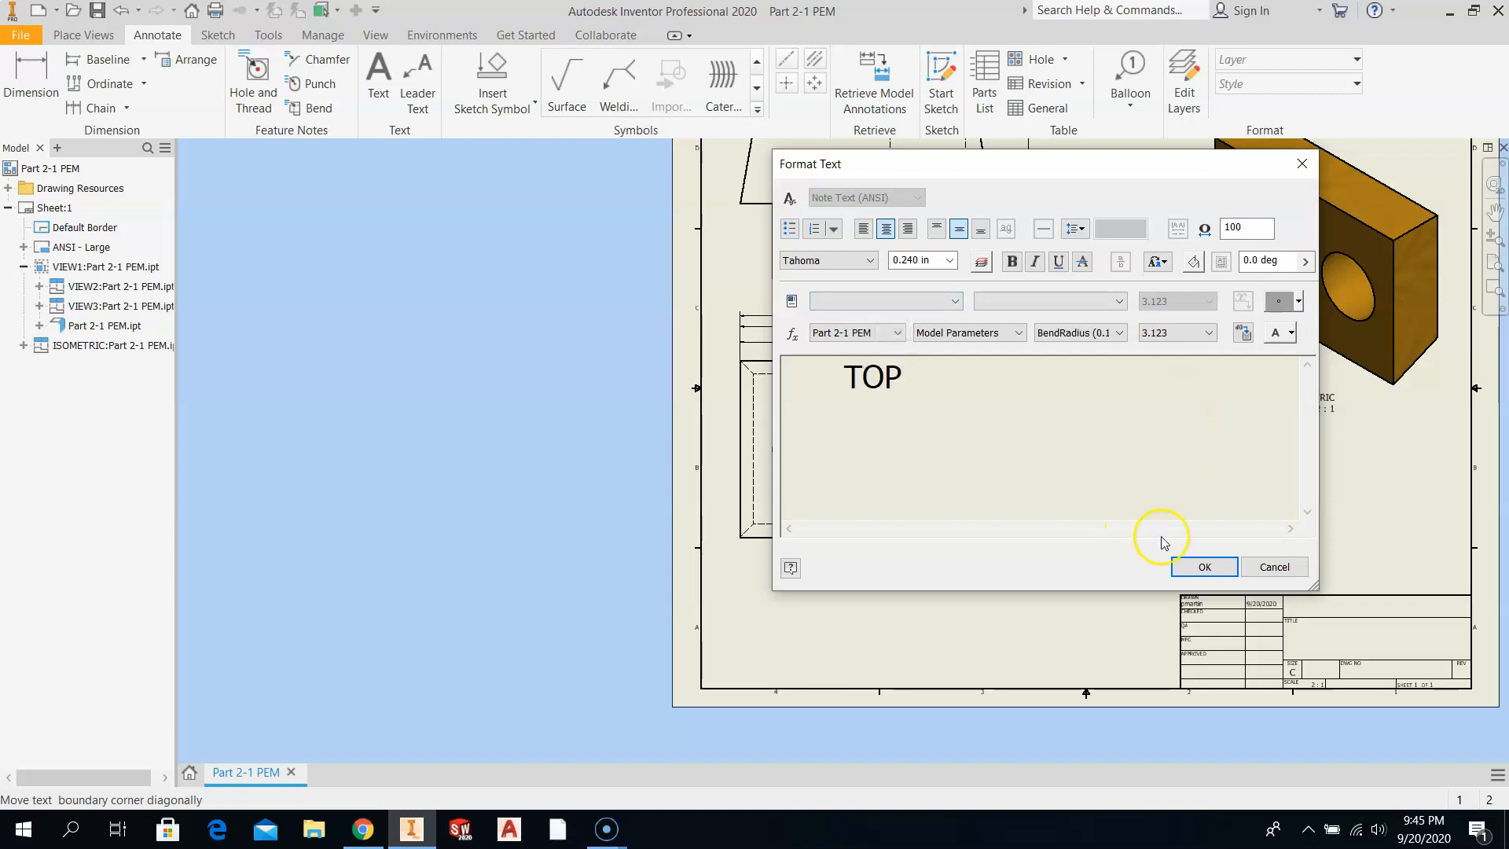
pyautogui.click(1203, 566)
# Change the text of the label beneath the side view to SIDE.
pyautogui.doubleClick(1179, 571)
pyautogui.press('BackSpace')
pyautogui.press('BackSpace')
pyautogui.press('BackSpace')
pyautogui.press('BackSpace')
pyautogui.press('BackSpace')
pyautogui.write('SIDE')
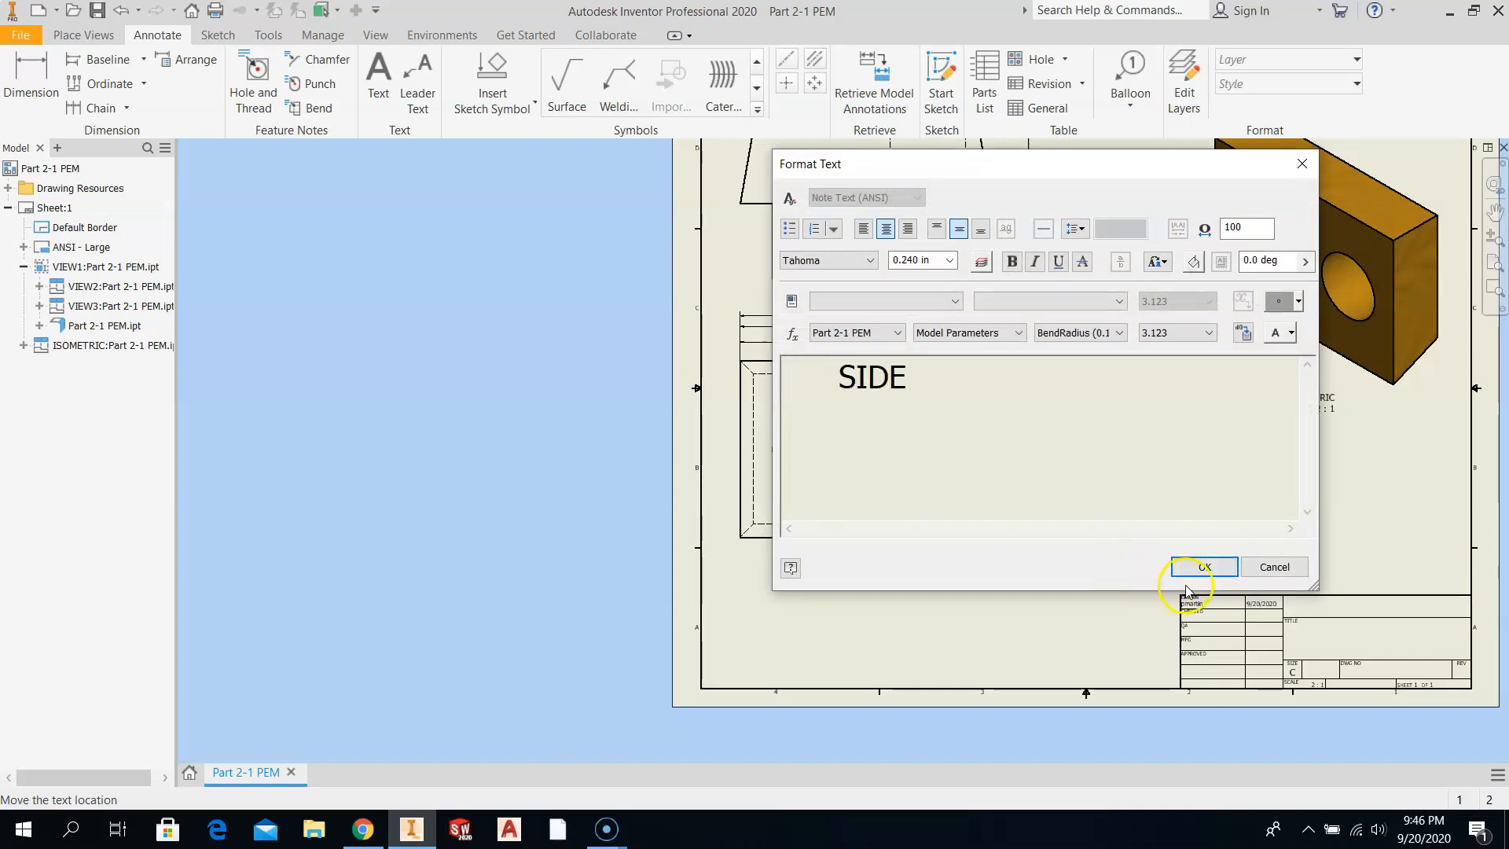
pyautogui.click(1195, 571)
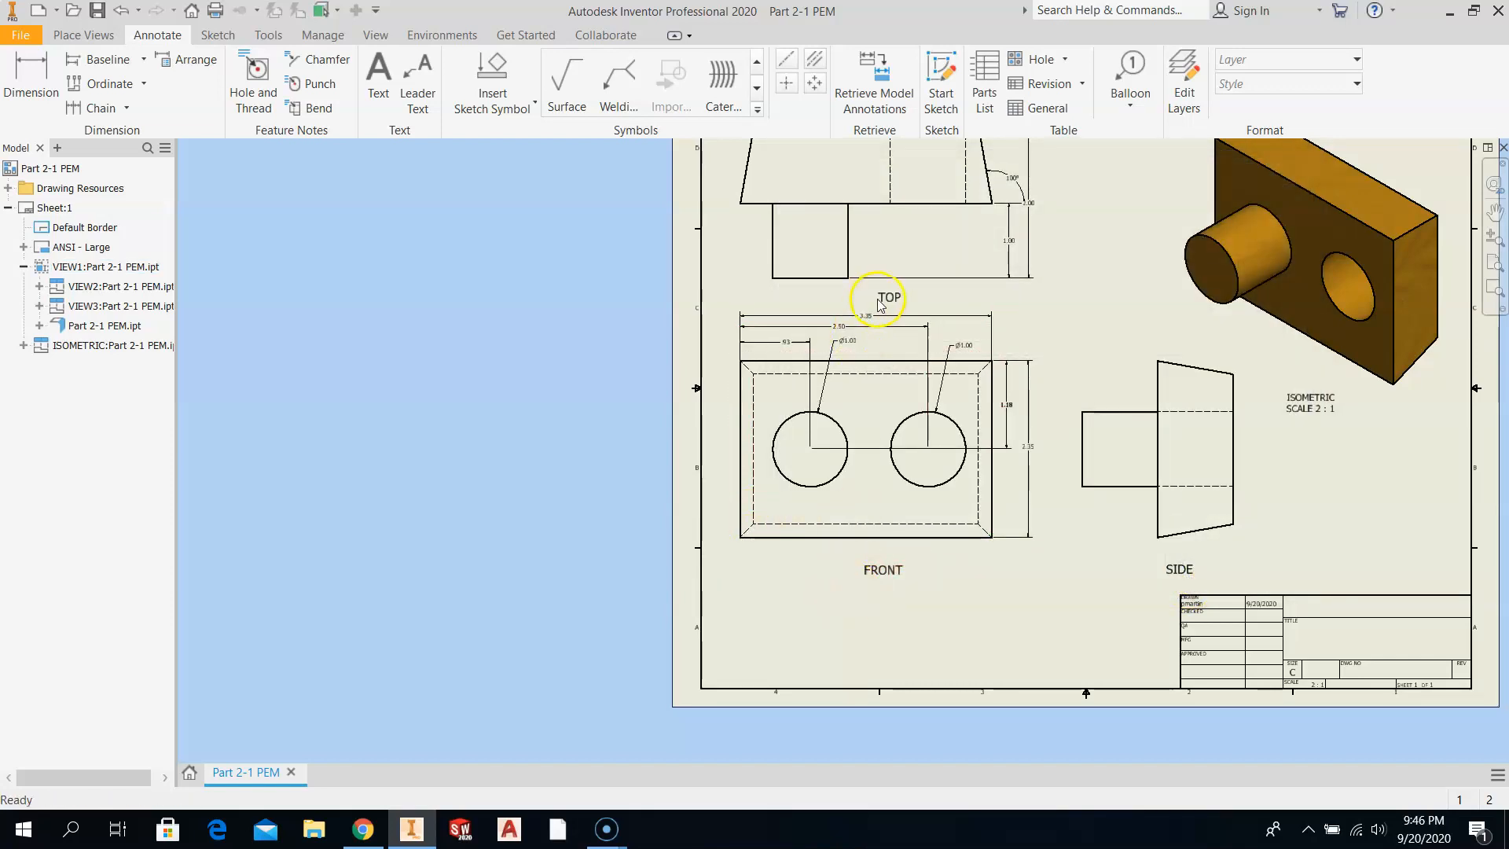
pyautogui.click(1168, 571)
# Open the drawing's iProperties and set the summary title to PART 2-1.
pyautogui.click(13, 174)
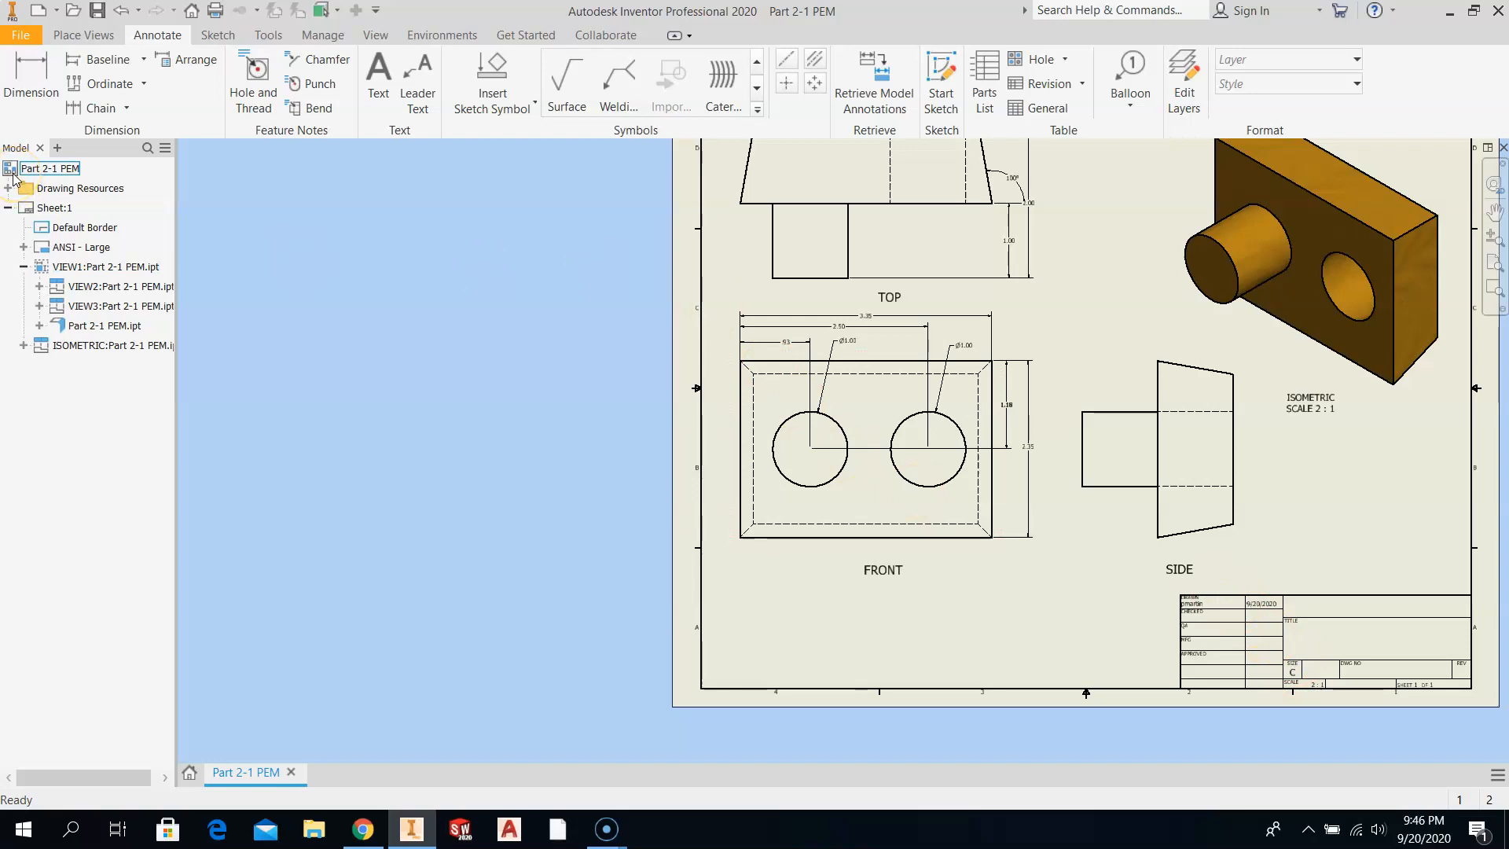
pyautogui.click(118, 306)
pyautogui.click(16, 171)
pyautogui.rightClick(16, 173)
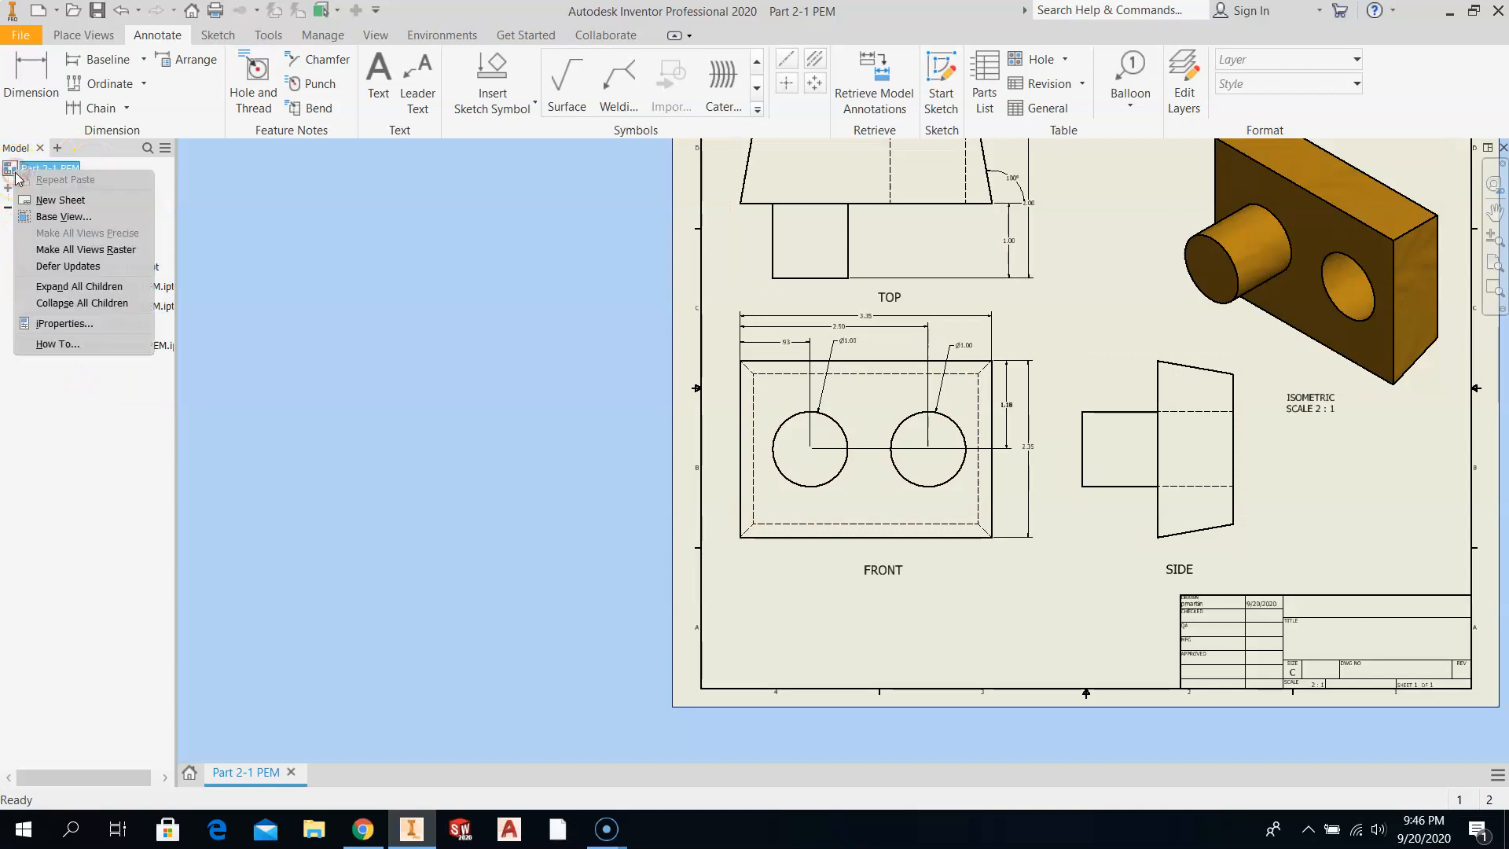
pyautogui.click(45, 324)
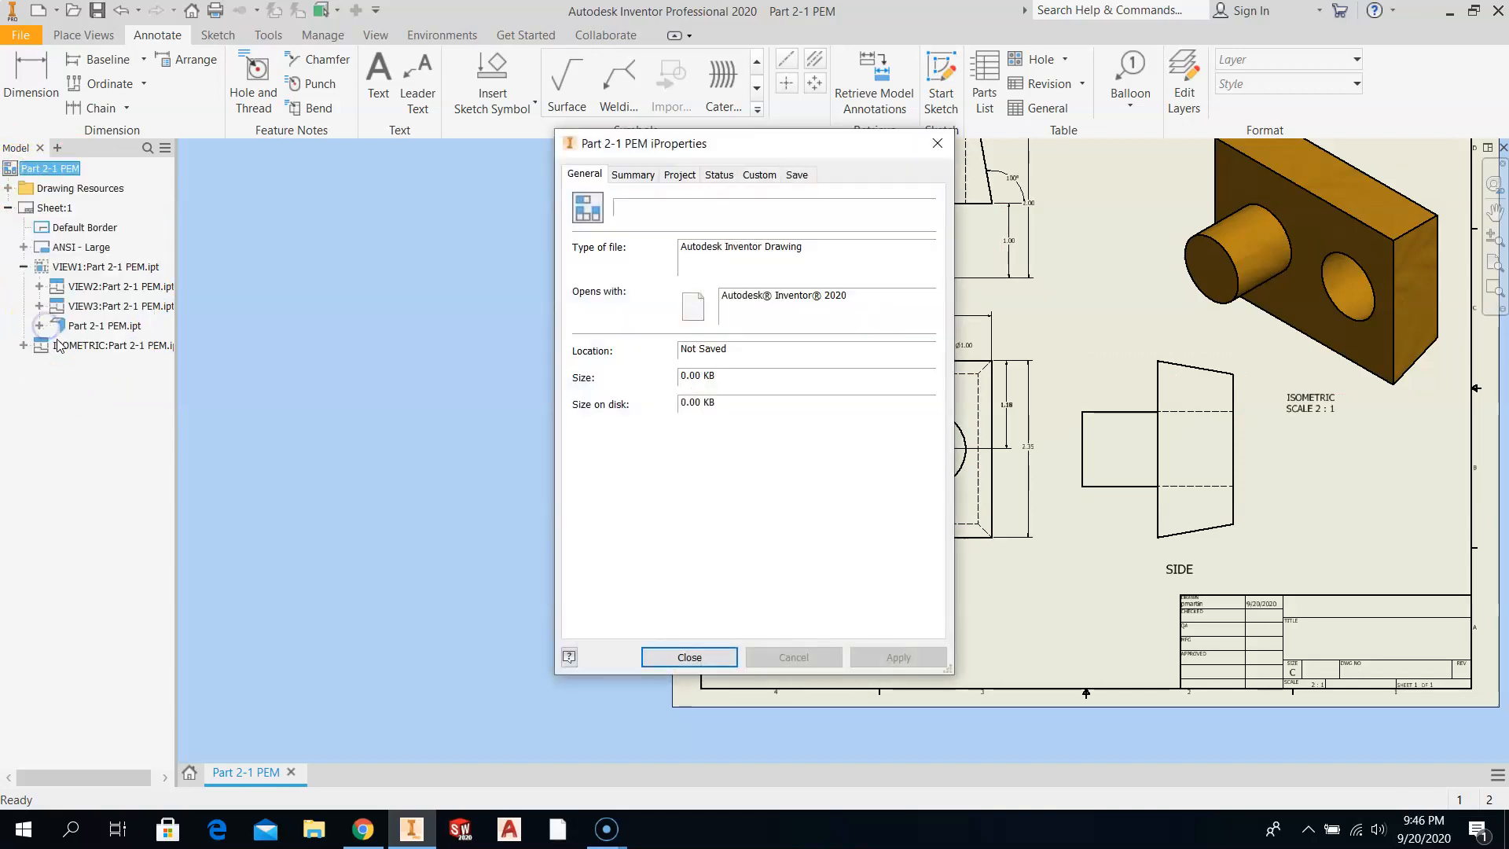
pyautogui.click(631, 175)
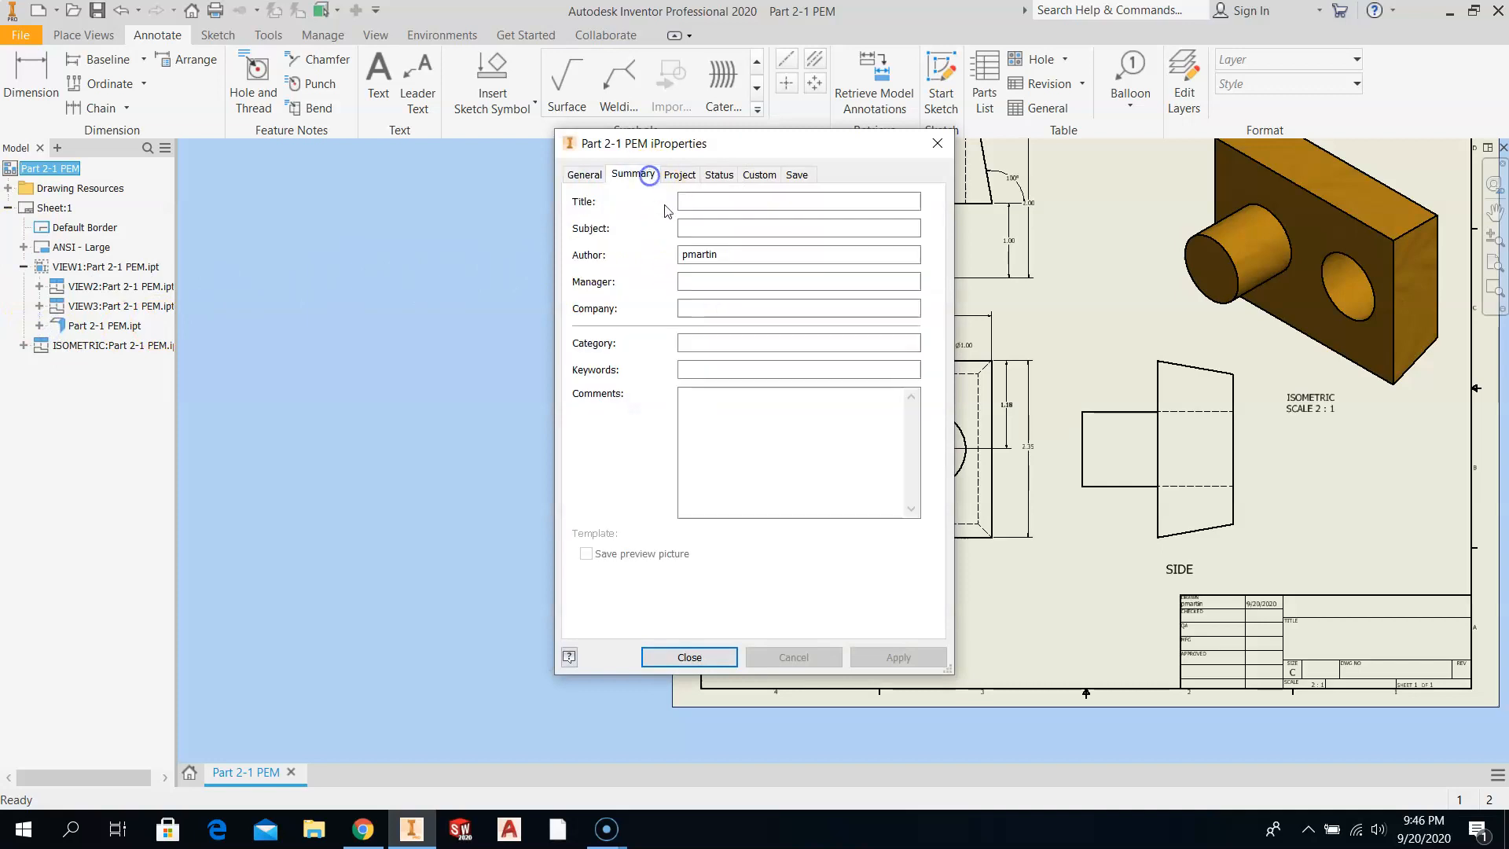
pyautogui.click(691, 202)
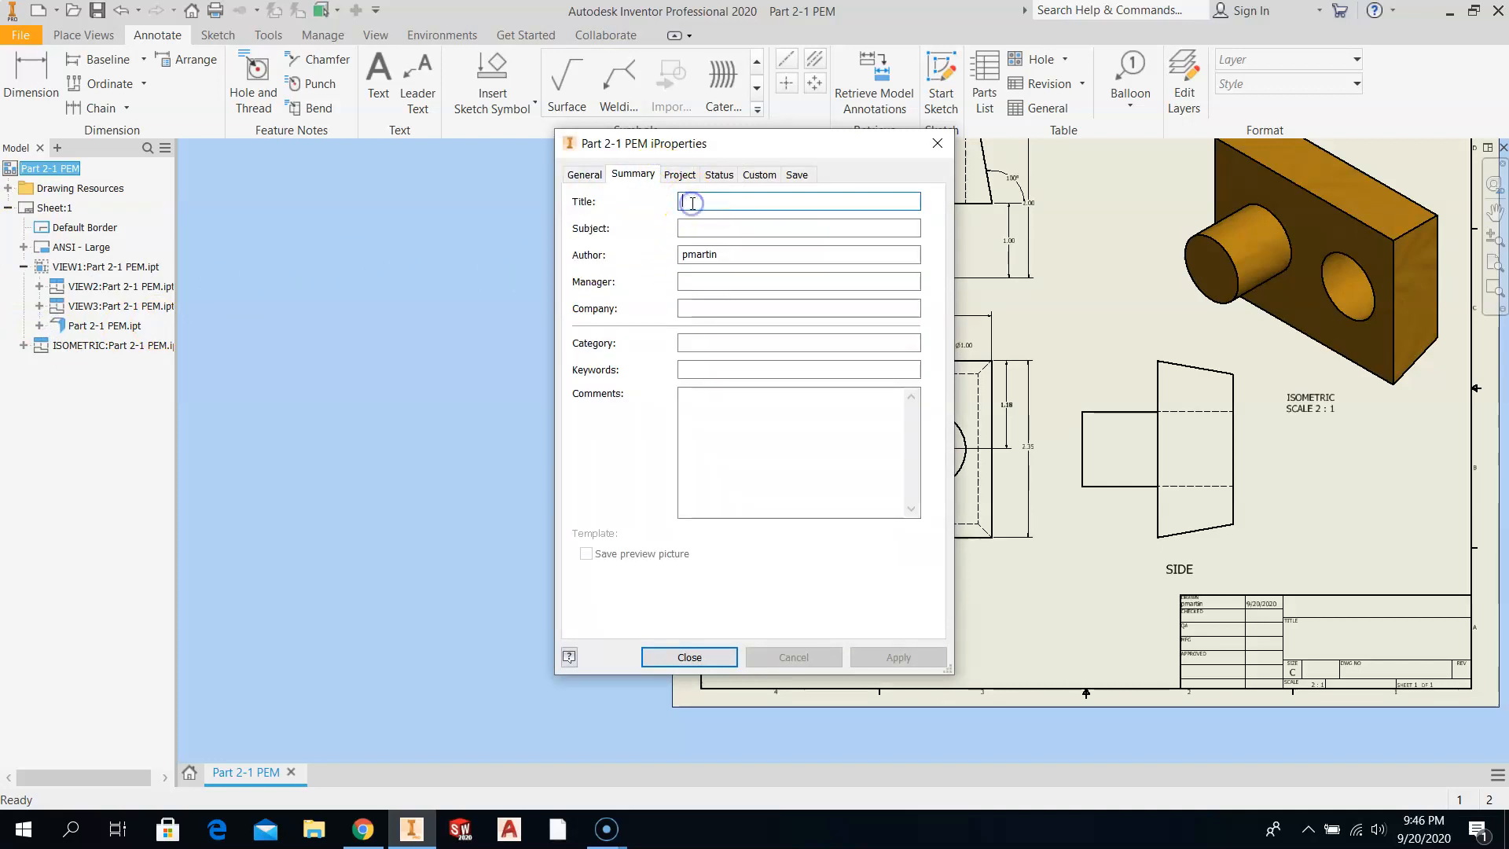
pyautogui.write('PART 2-1')
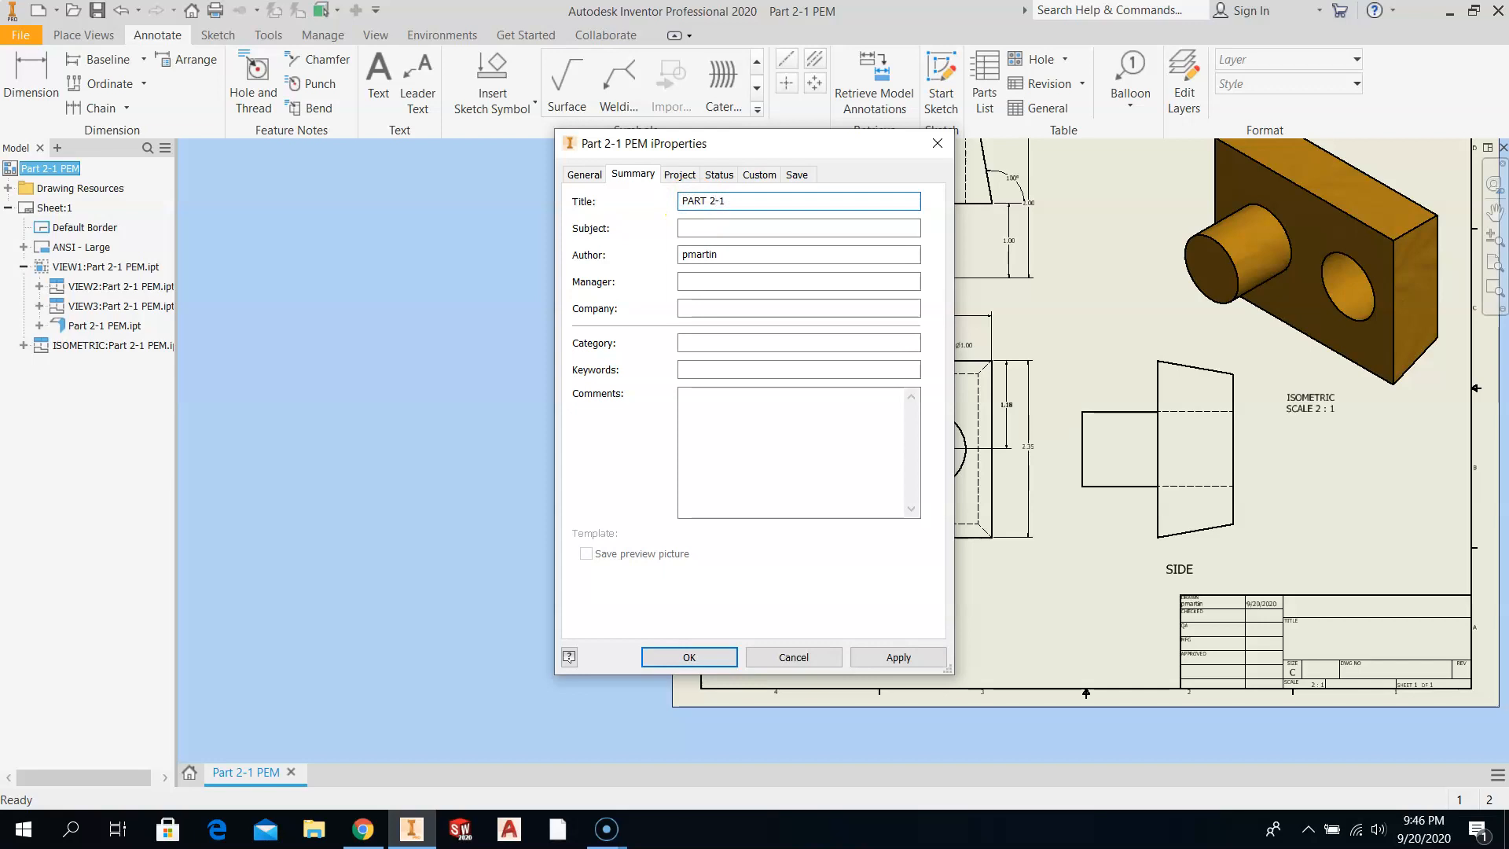
# Replace the summary author with the drafter's full name and set the company to LEXINGTON TECHNOLOGY CENTER.
pyautogui.click(770, 253)
pyautogui.moveTo(737, 253); pyautogui.dragTo(680, 254)
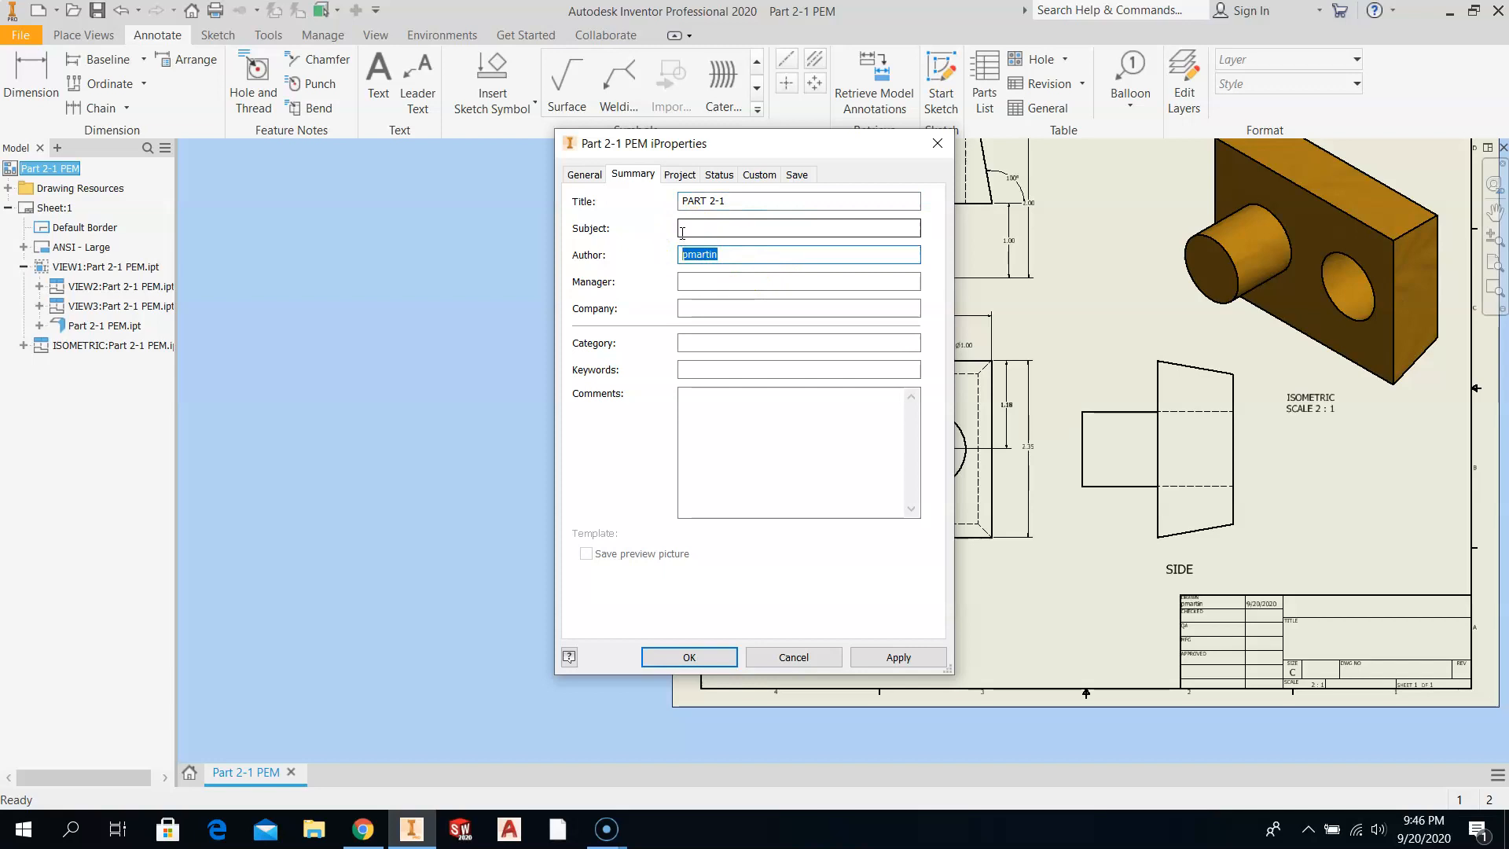
pyautogui.write('PATRIC')
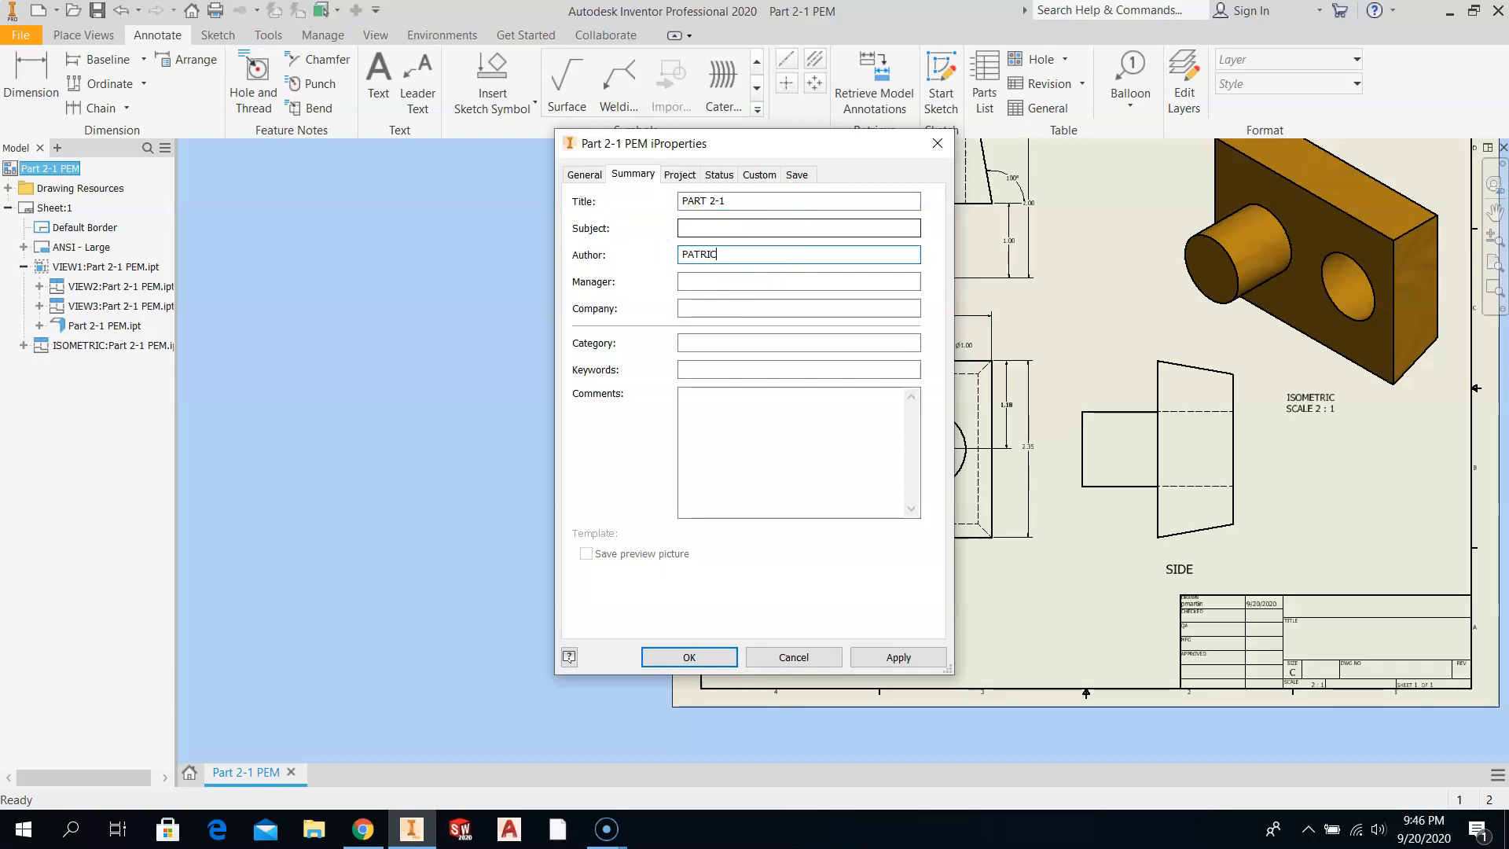
pyautogui.write('K E. MARTIN')
pyautogui.click(694, 308)
pyautogui.write('LEXINGTON')
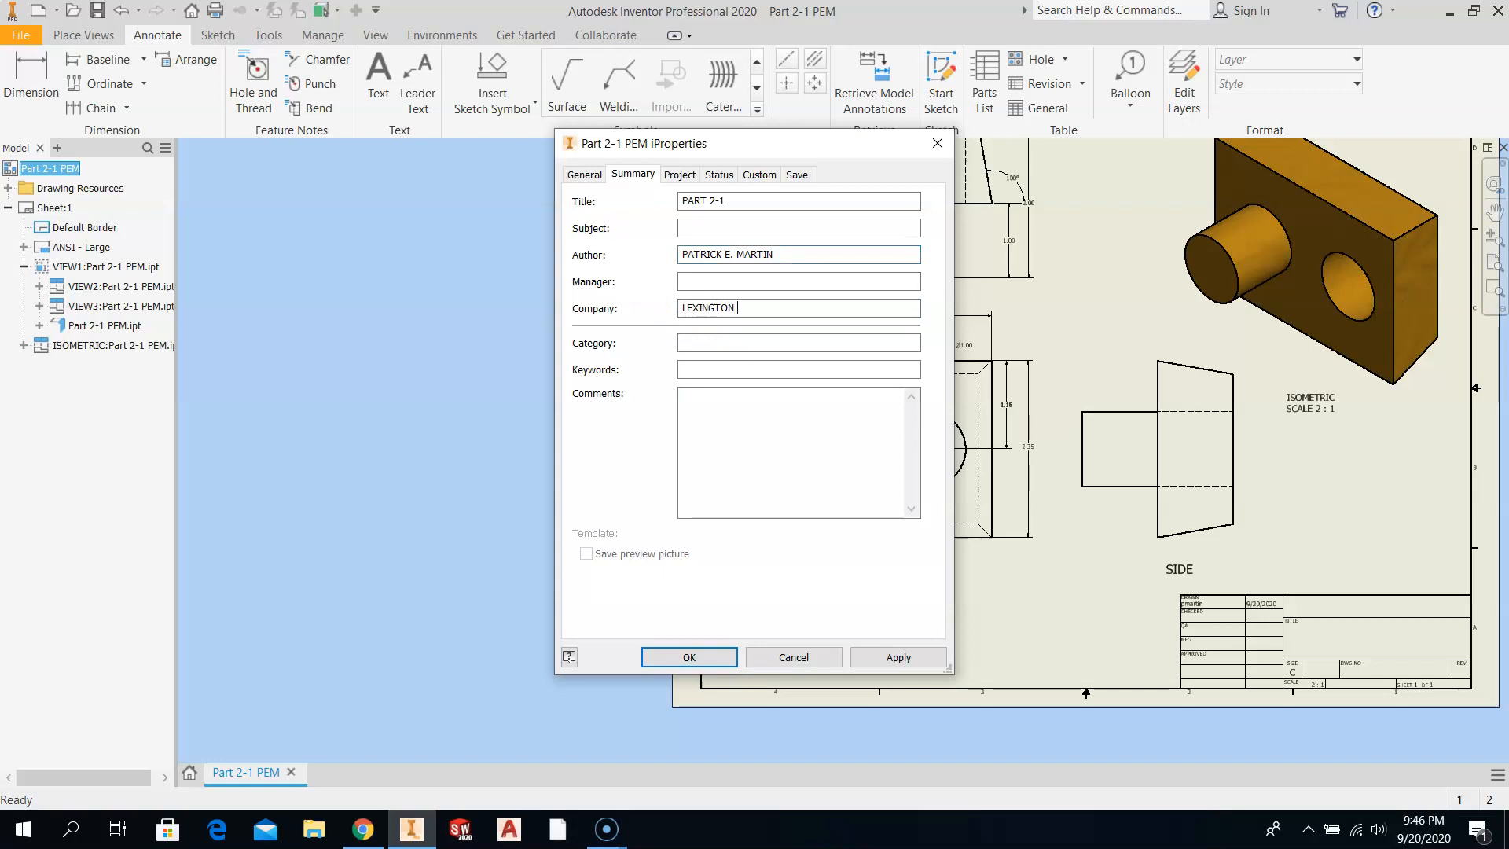
pyautogui.write(' TECHNOLOGY CENTER')
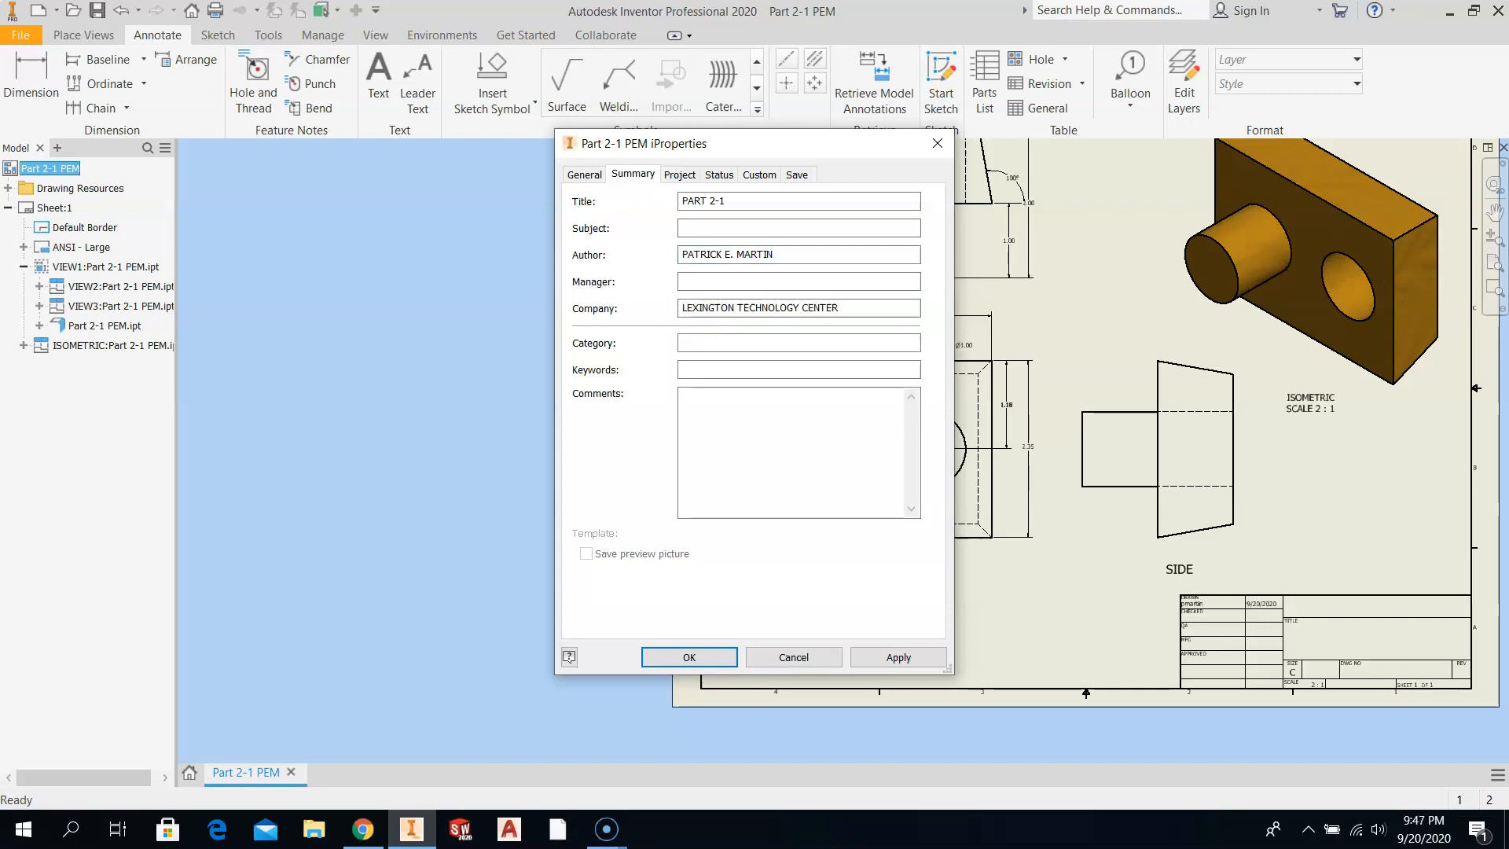
# Set the summary subject to INTRO TO ENGINEERING PERIOD 2 and accept the iProperties changes.
pyautogui.click(691, 228)
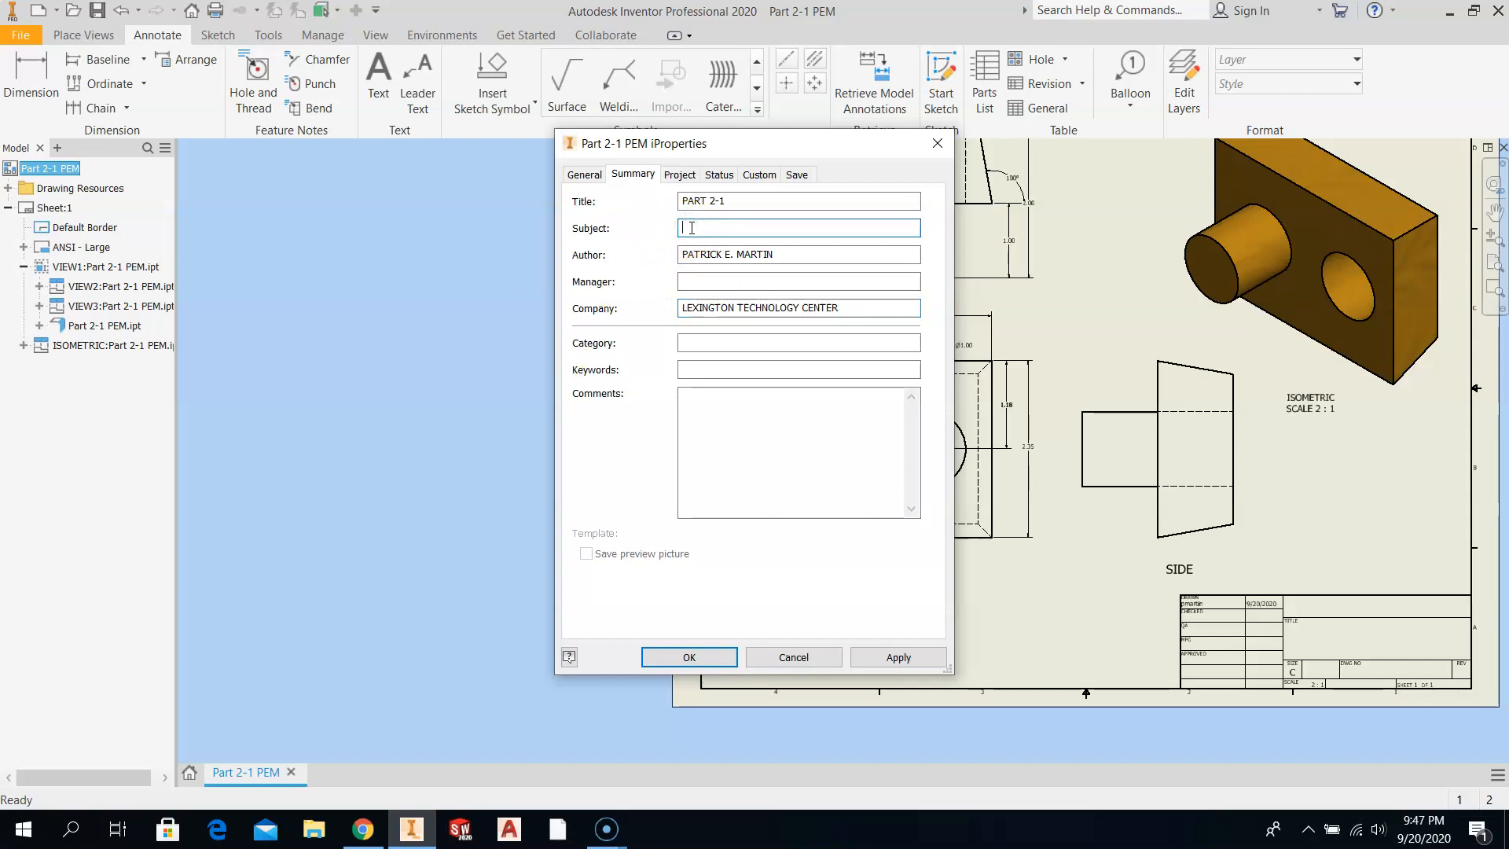
pyautogui.write('INTRO TO ENGINEERING PERIOD 2')
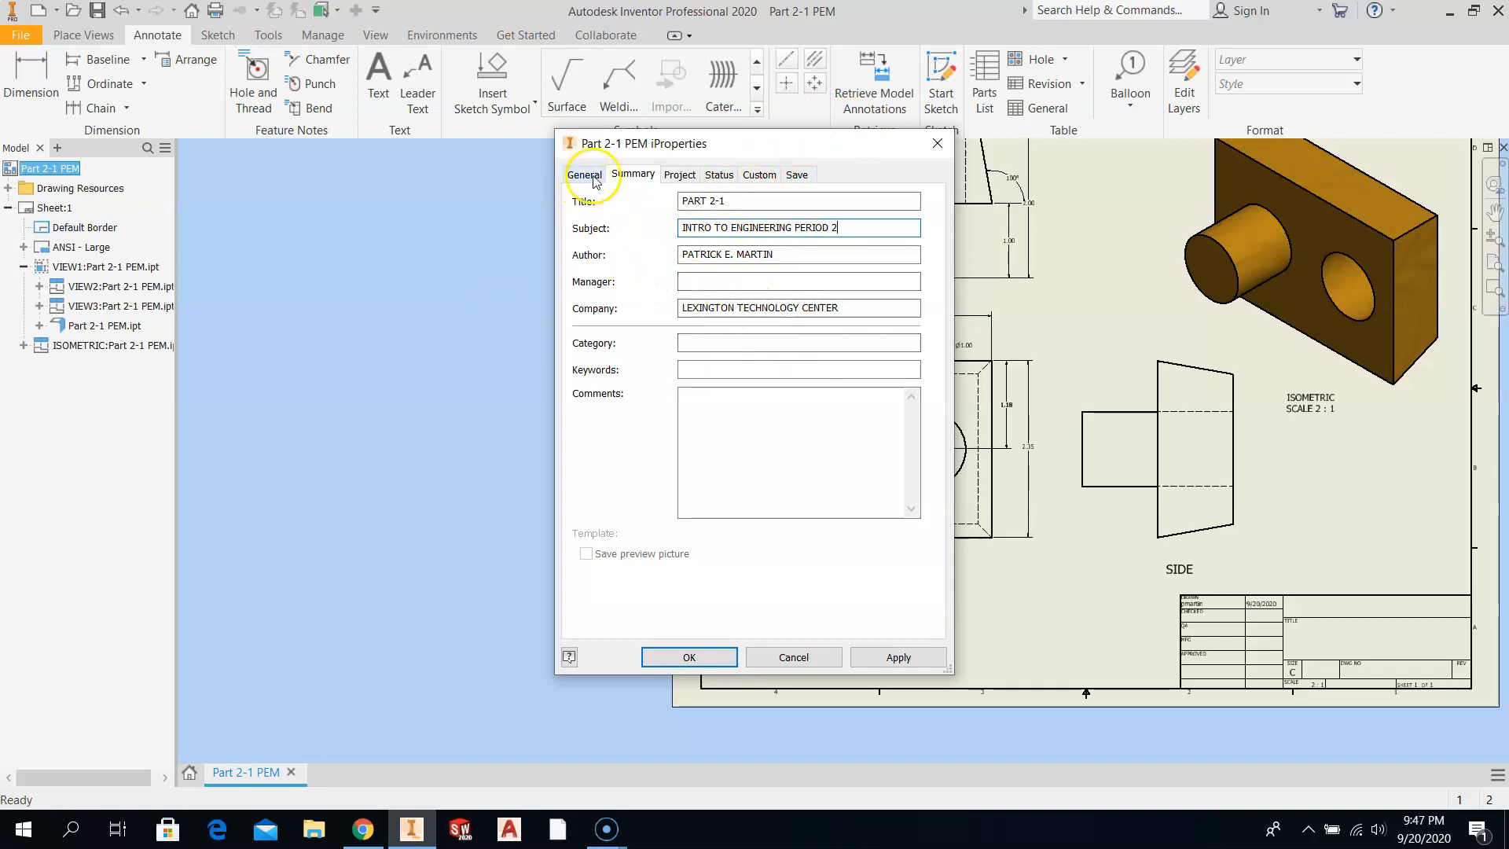
pyautogui.click(690, 658)
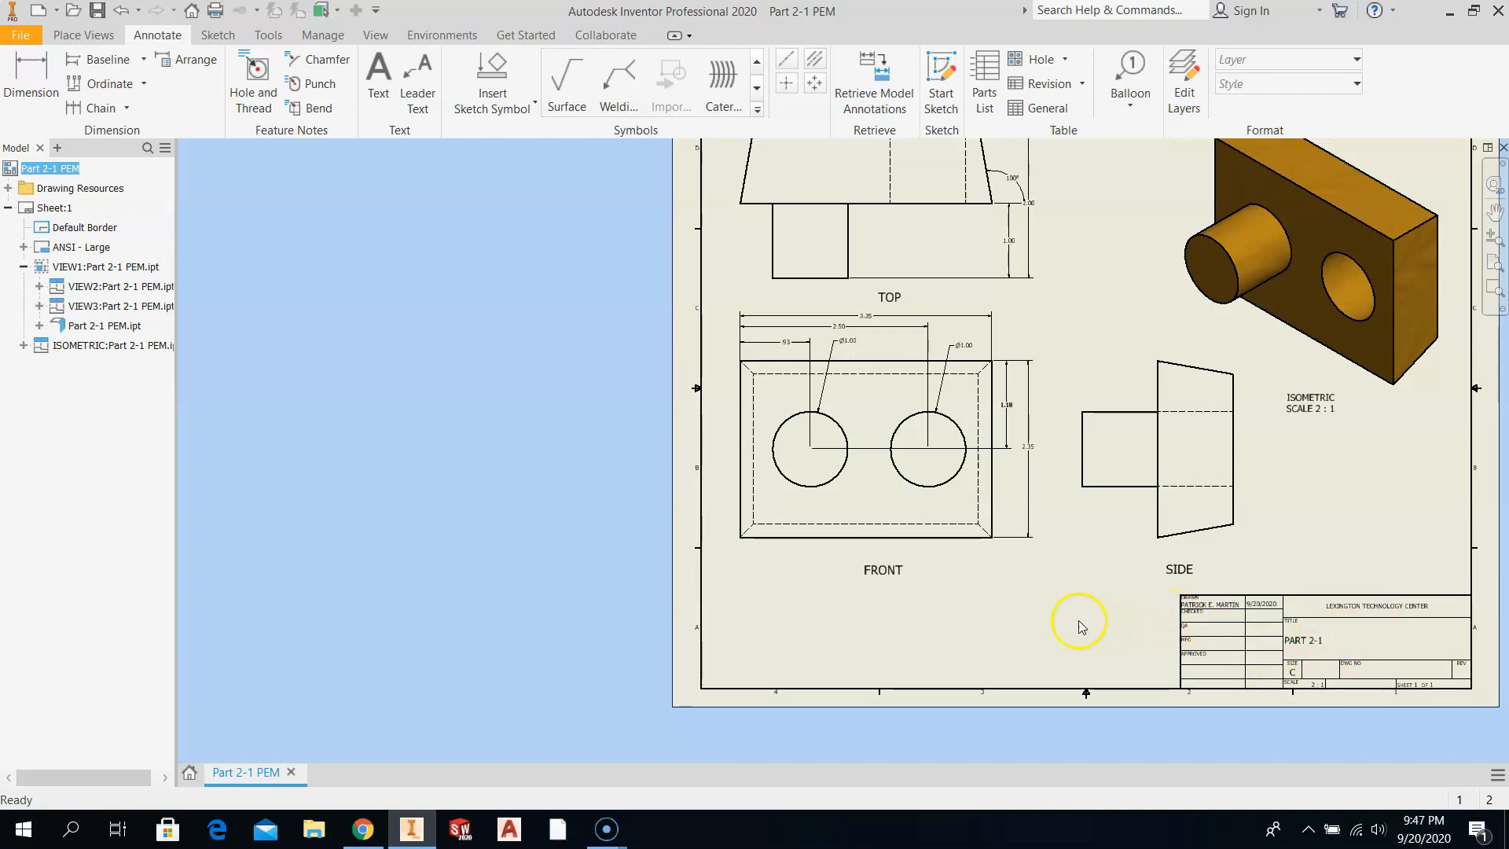
pyautogui.scroll(-2, 1011, 558)
pyautogui.moveTo(1012, 568); pyautogui.dragTo(826, 580, button='middle')
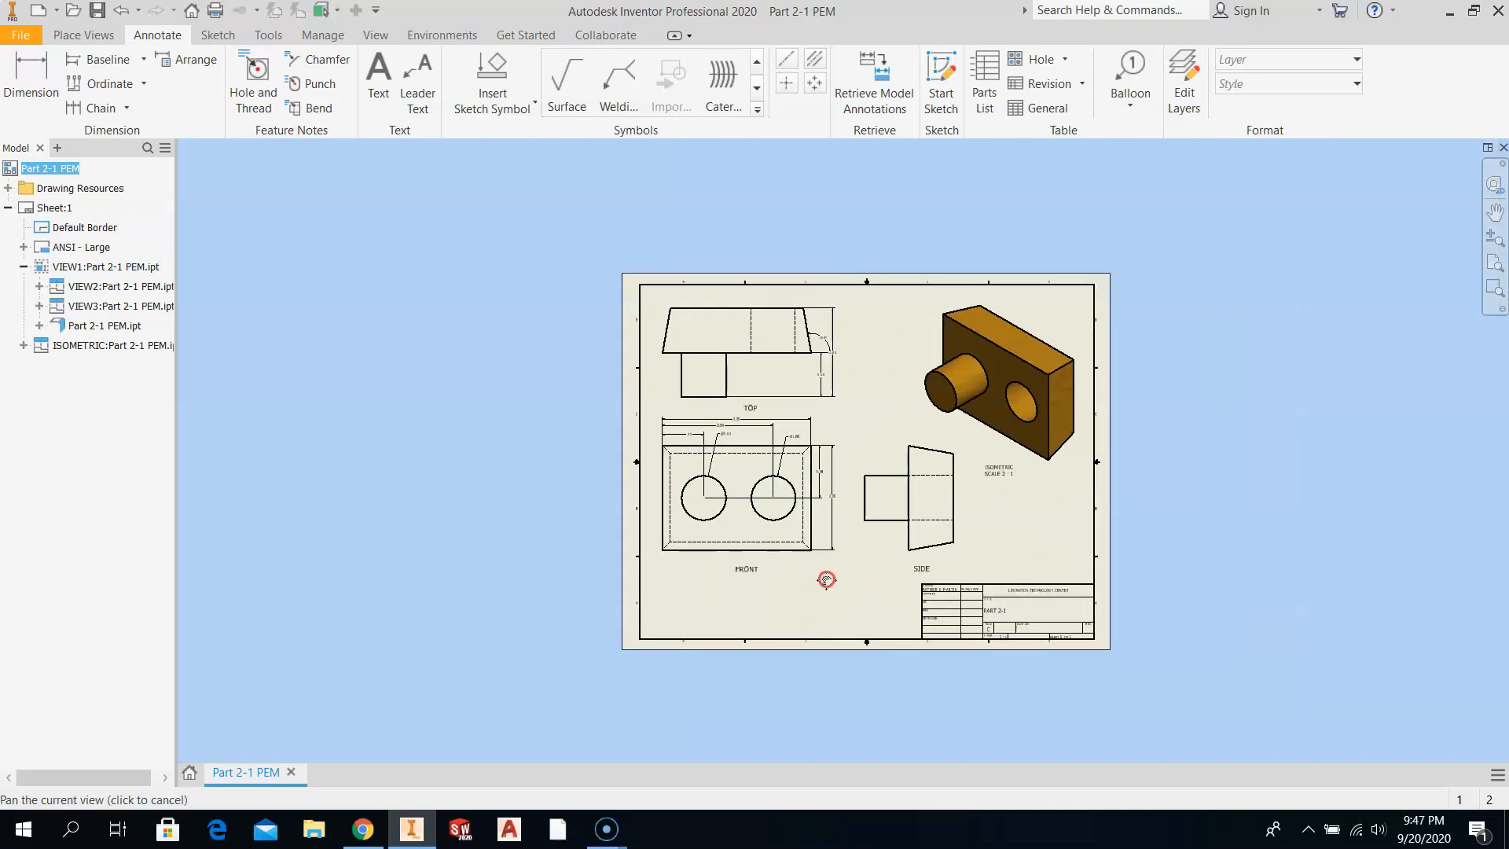
pyautogui.scroll(3, 826, 579)
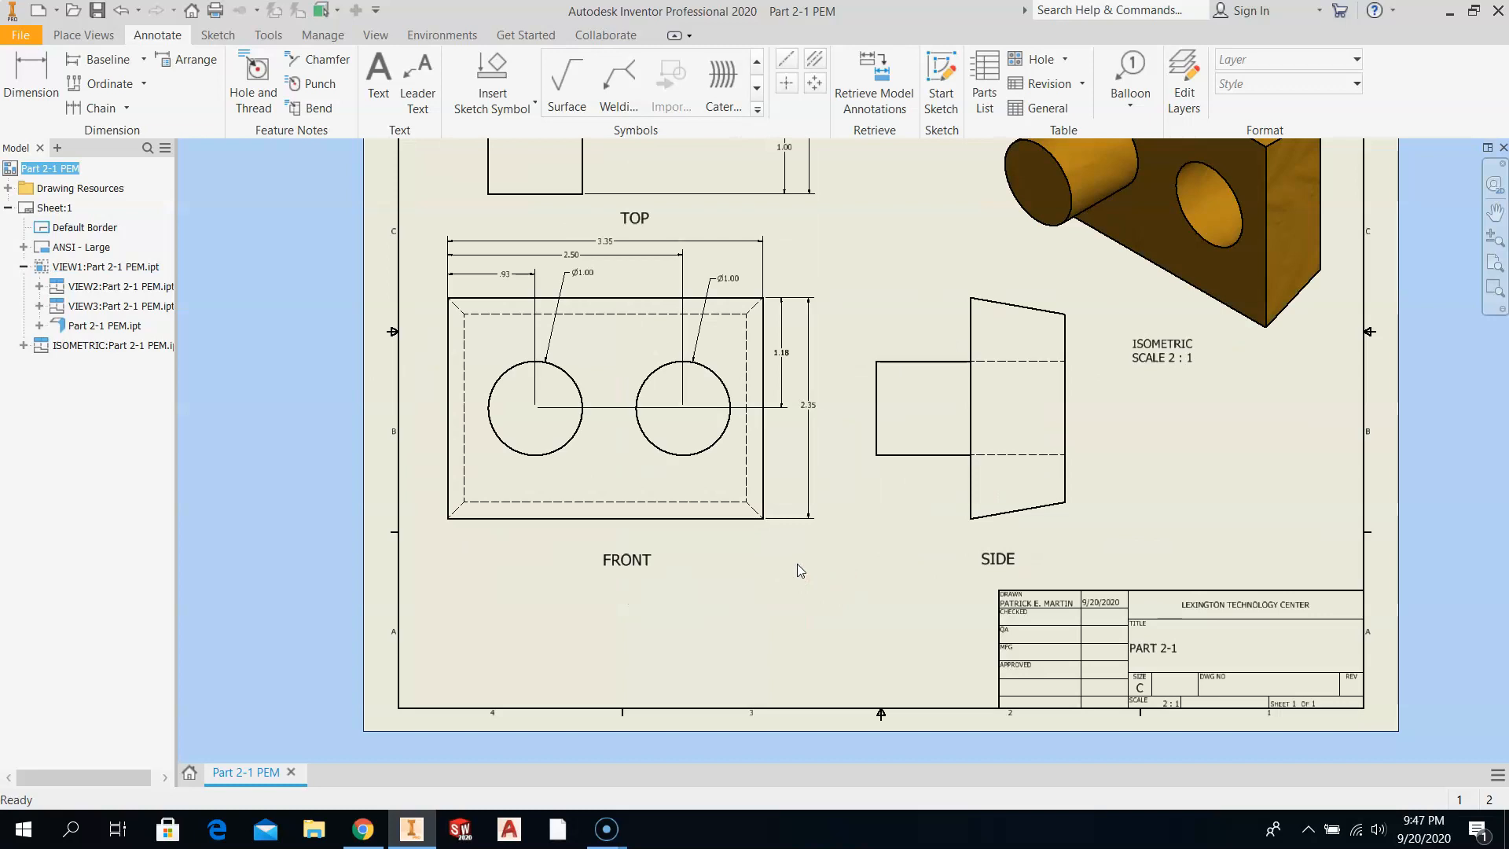
pyautogui.scroll(2, 797, 563)
pyautogui.moveTo(889, 593)
pyautogui.mouseDown(button='middle')
pyautogui.moveTo(516, 448)
pyautogui.moveTo(383, 444)
pyautogui.moveTo(916, 597)
pyautogui.mouseUp(button='middle')
pyautogui.scroll(-2, 915, 589)
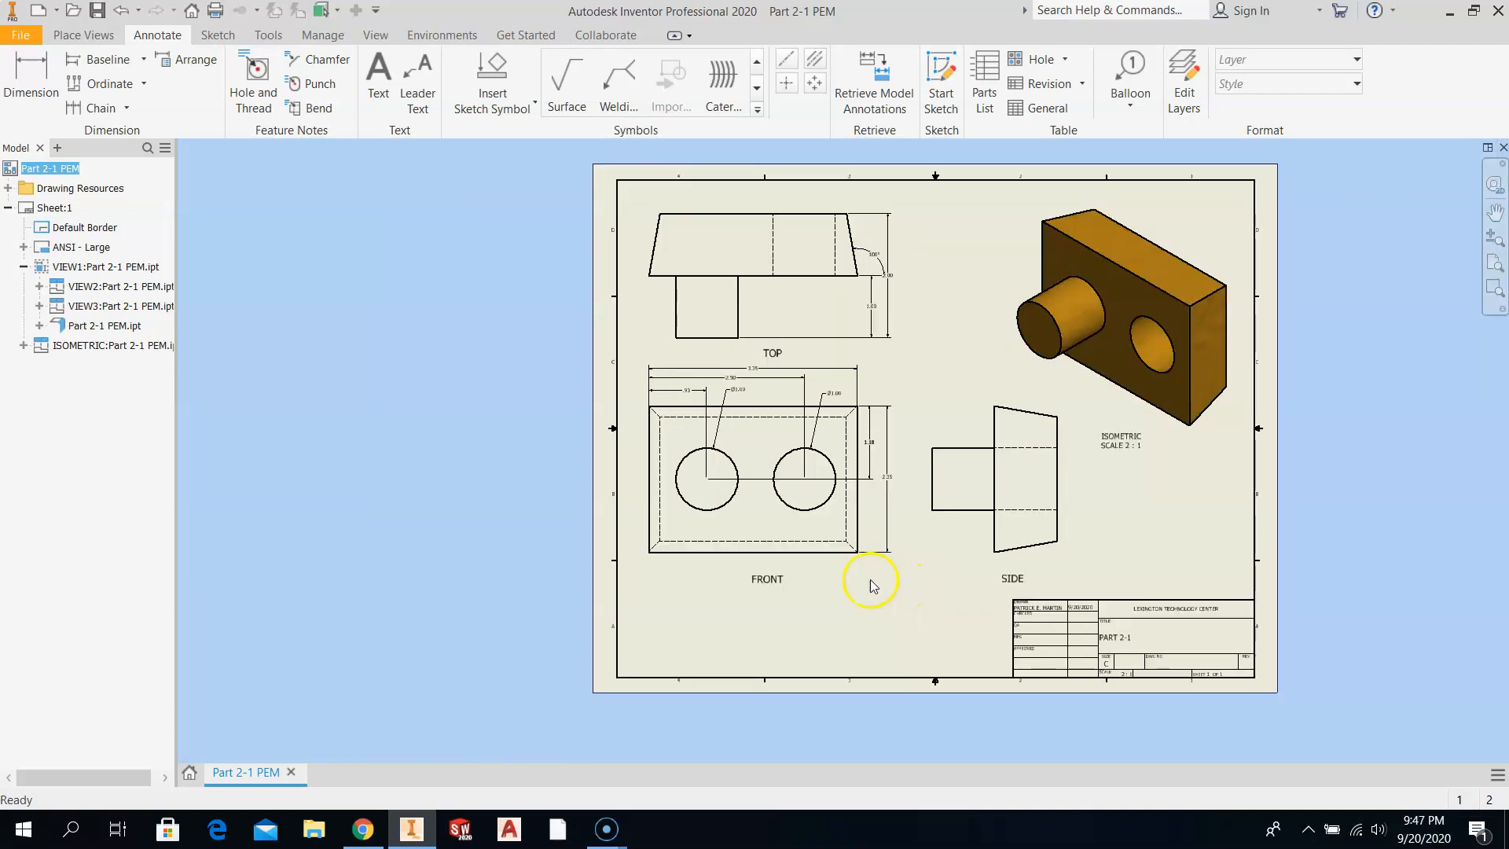
# Save the drawing under the file name DRAWING Part 2-1 PEM.idw as an Inventor drawing file.
pyautogui.click(23, 37)
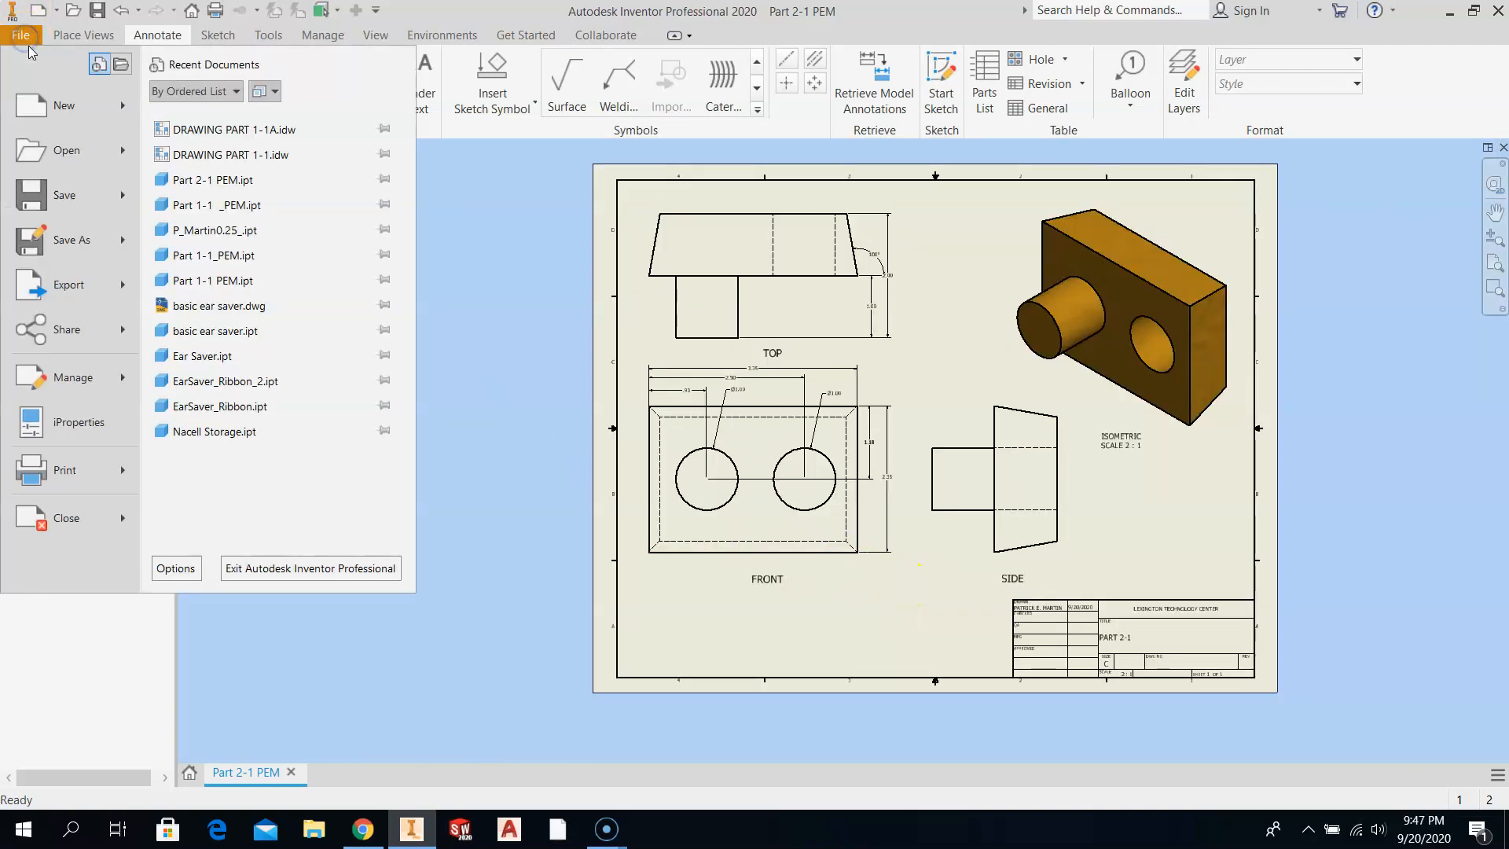
pyautogui.click(70, 245)
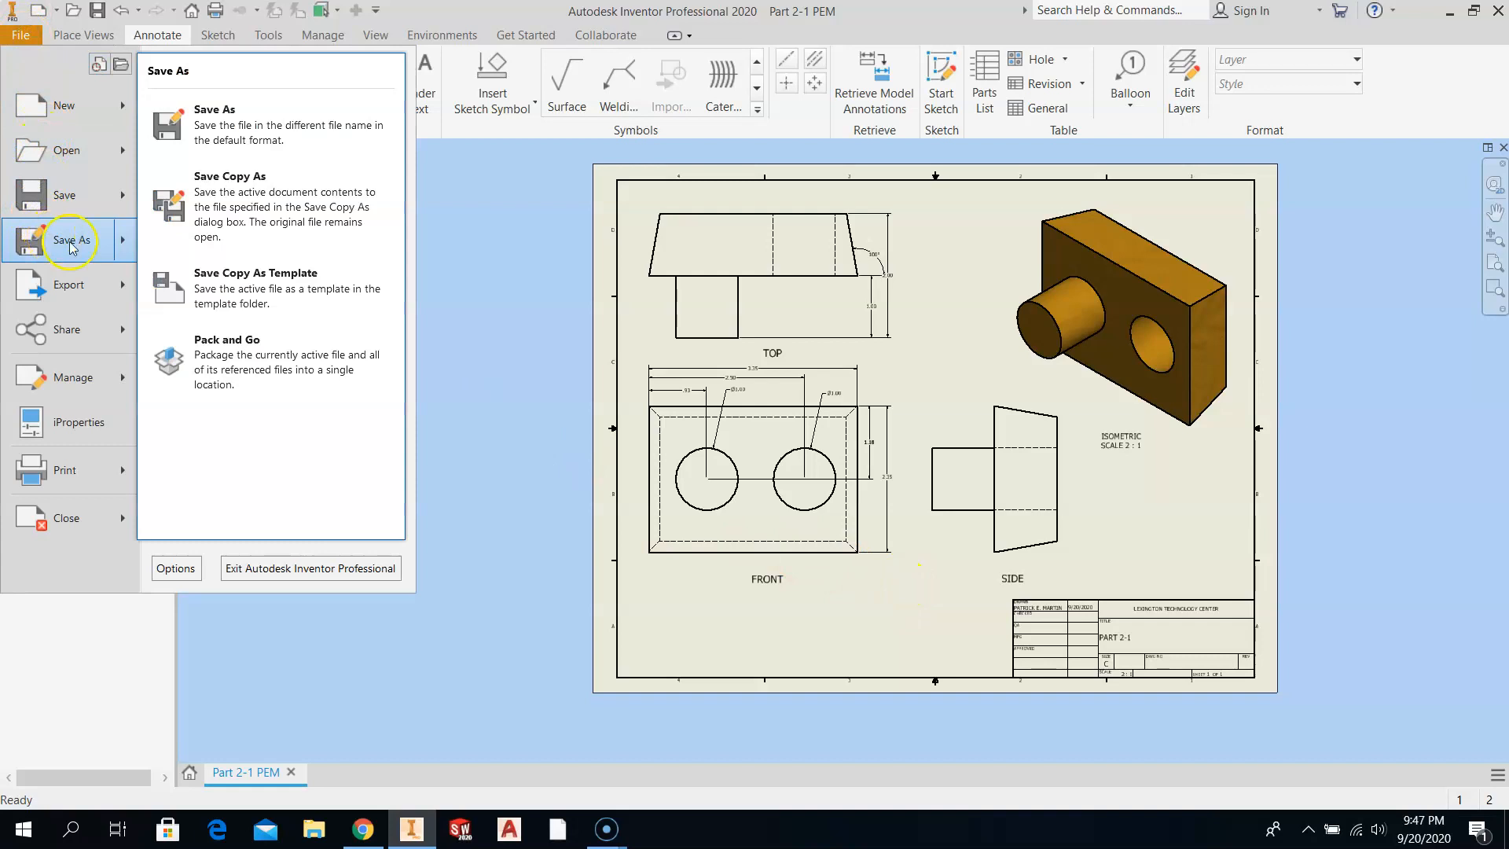
pyautogui.click(252, 128)
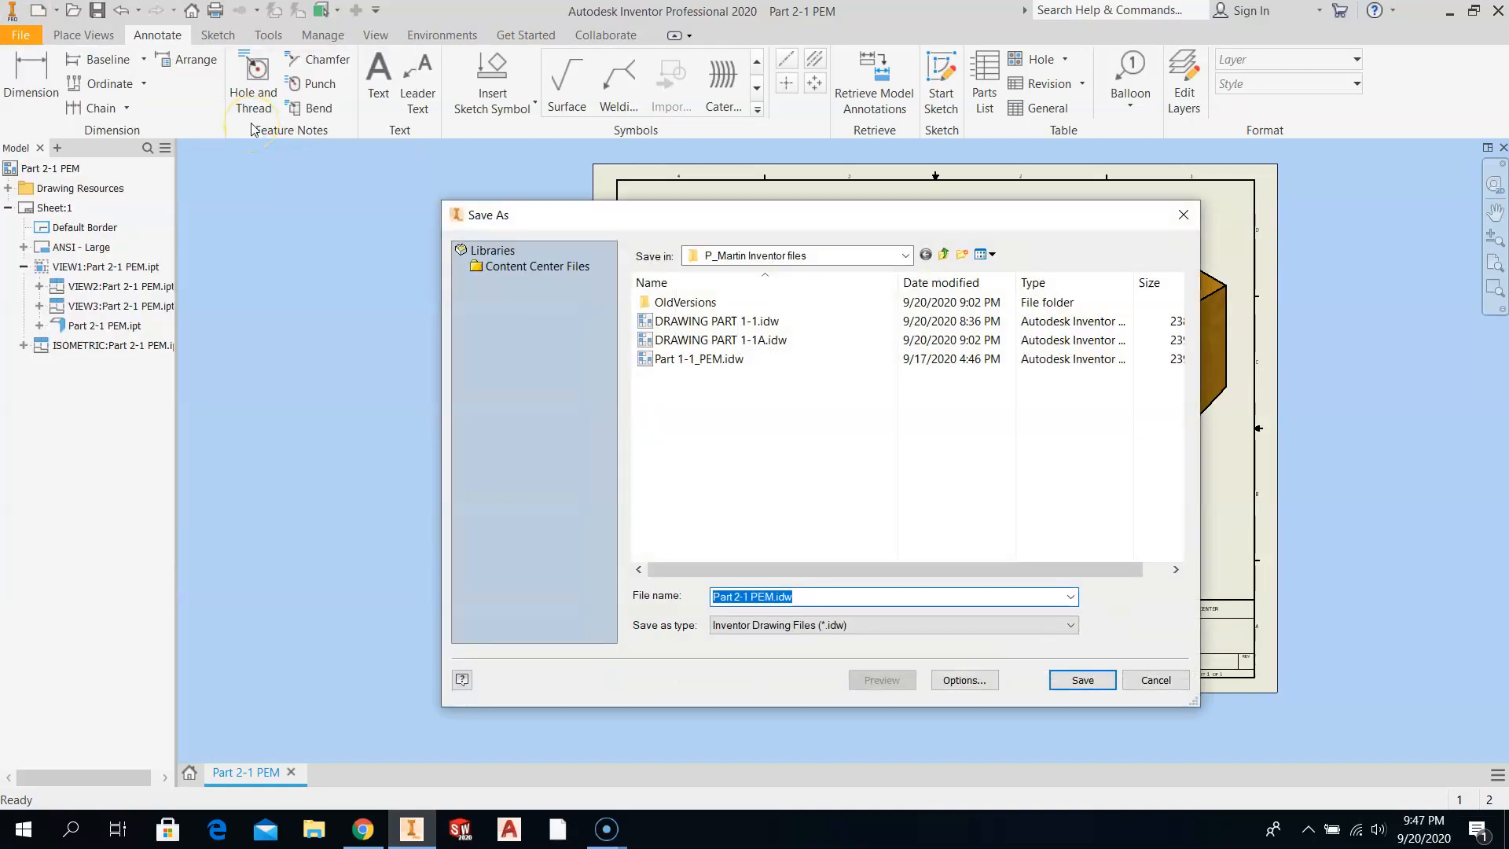
pyautogui.press('Left')
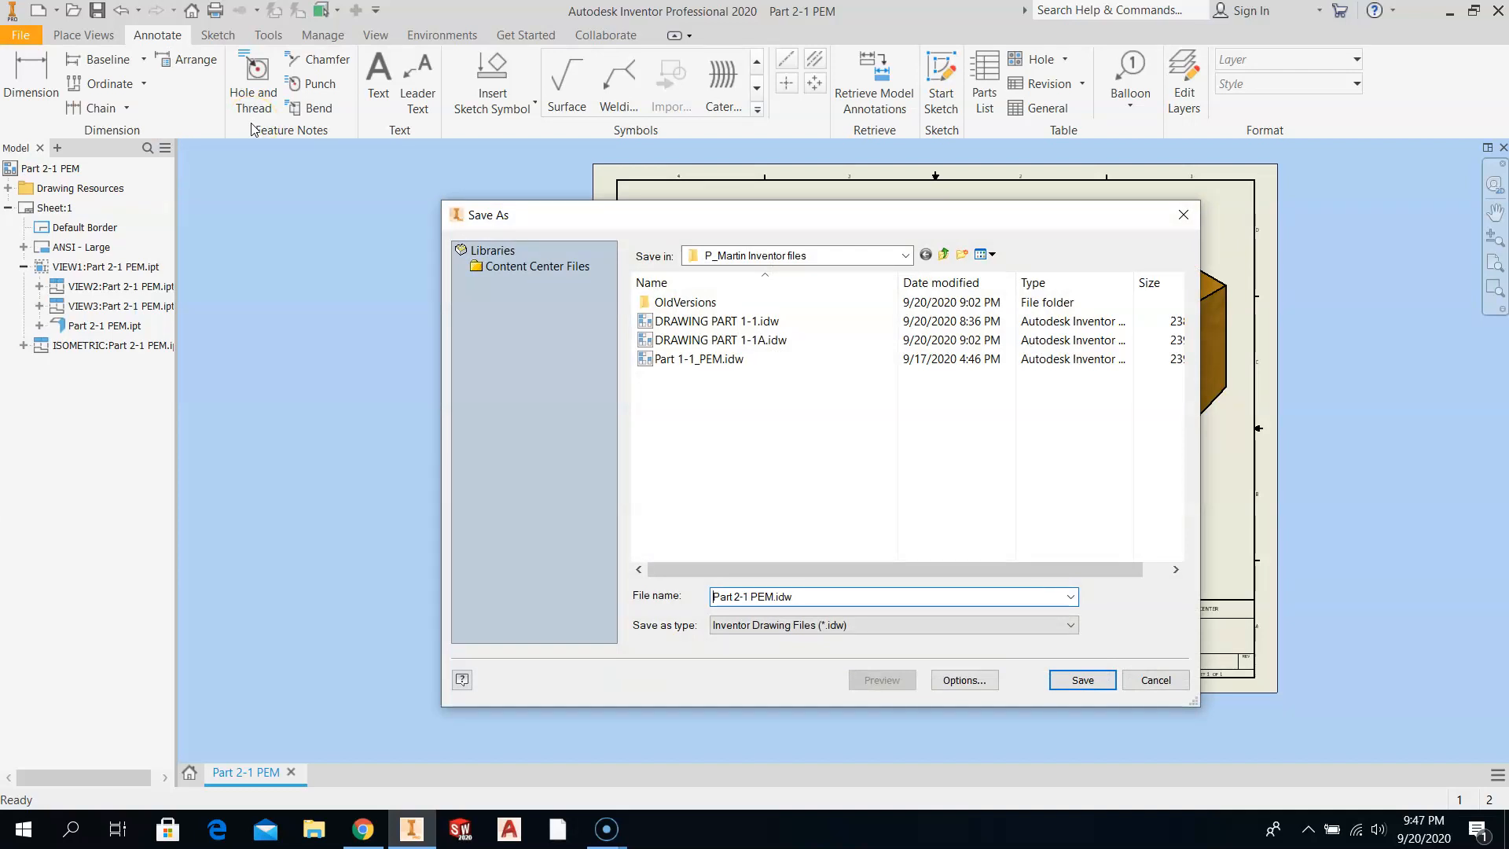
pyautogui.write('DRAWING')
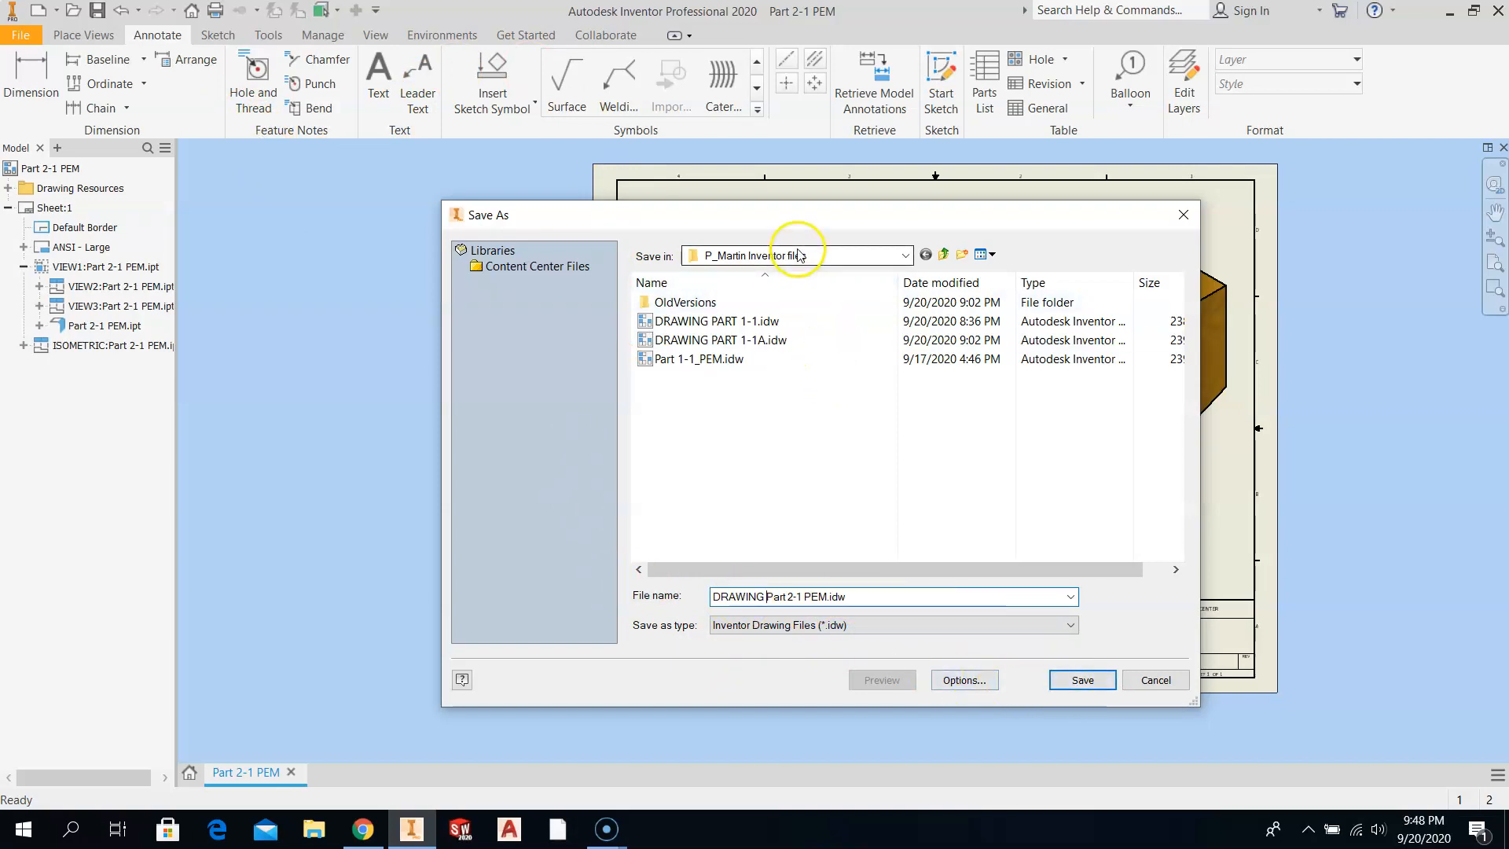
pyautogui.click(1079, 676)
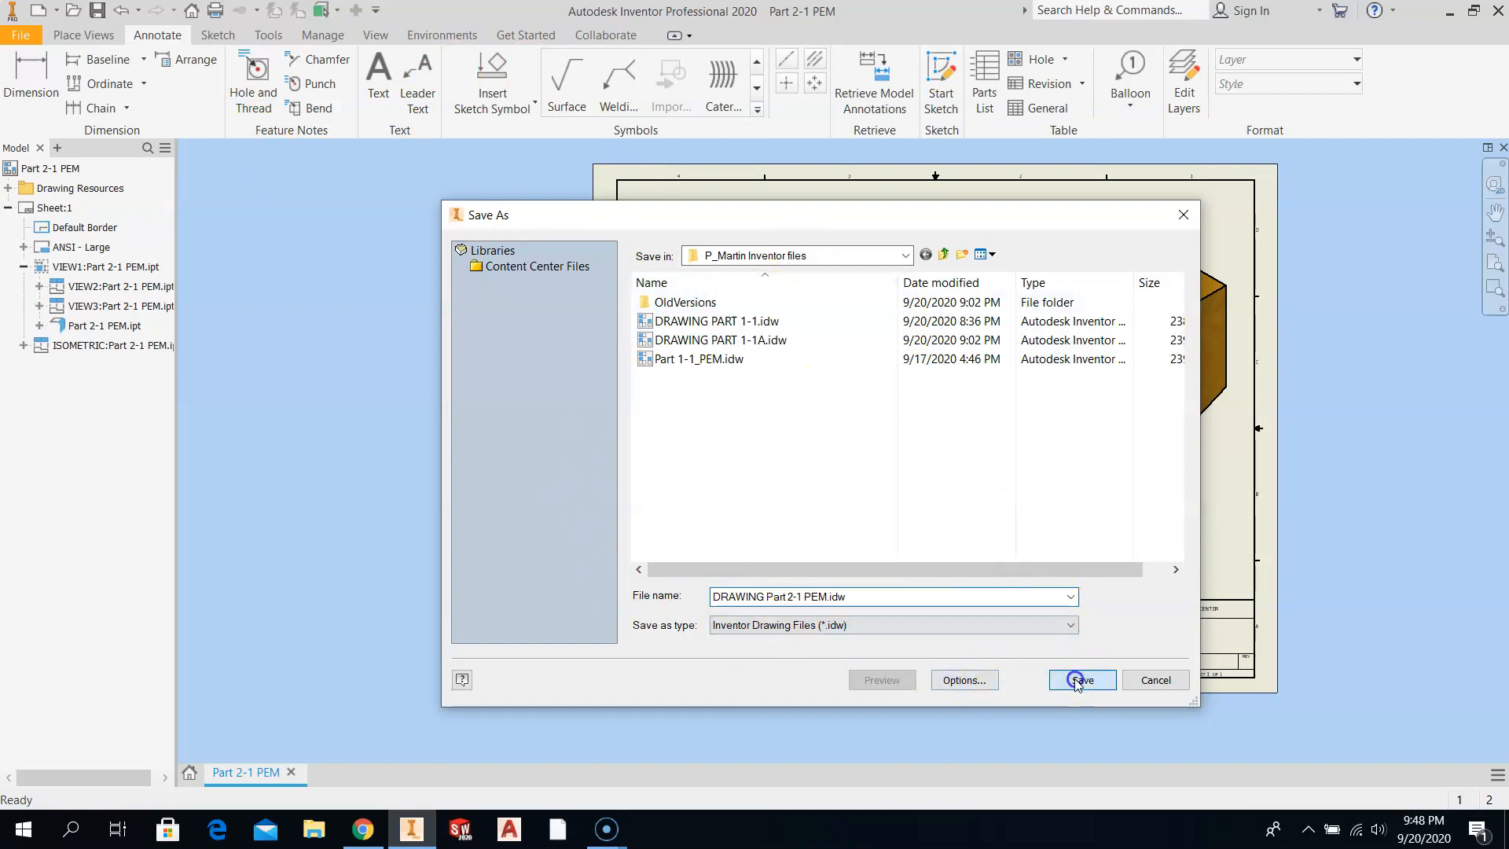
pyautogui.click(11, 36)
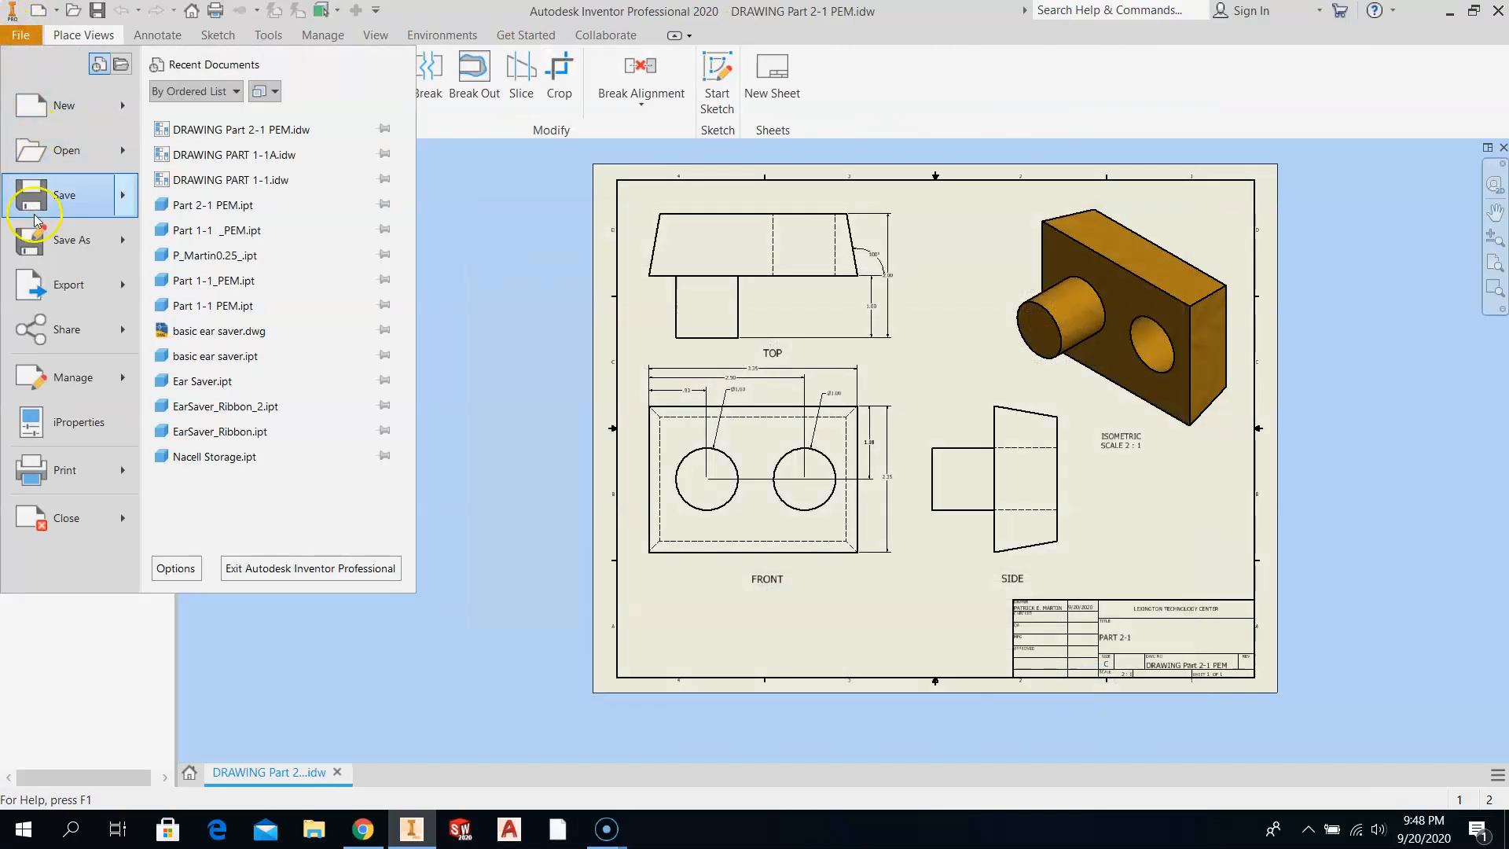
pyautogui.click(38, 240)
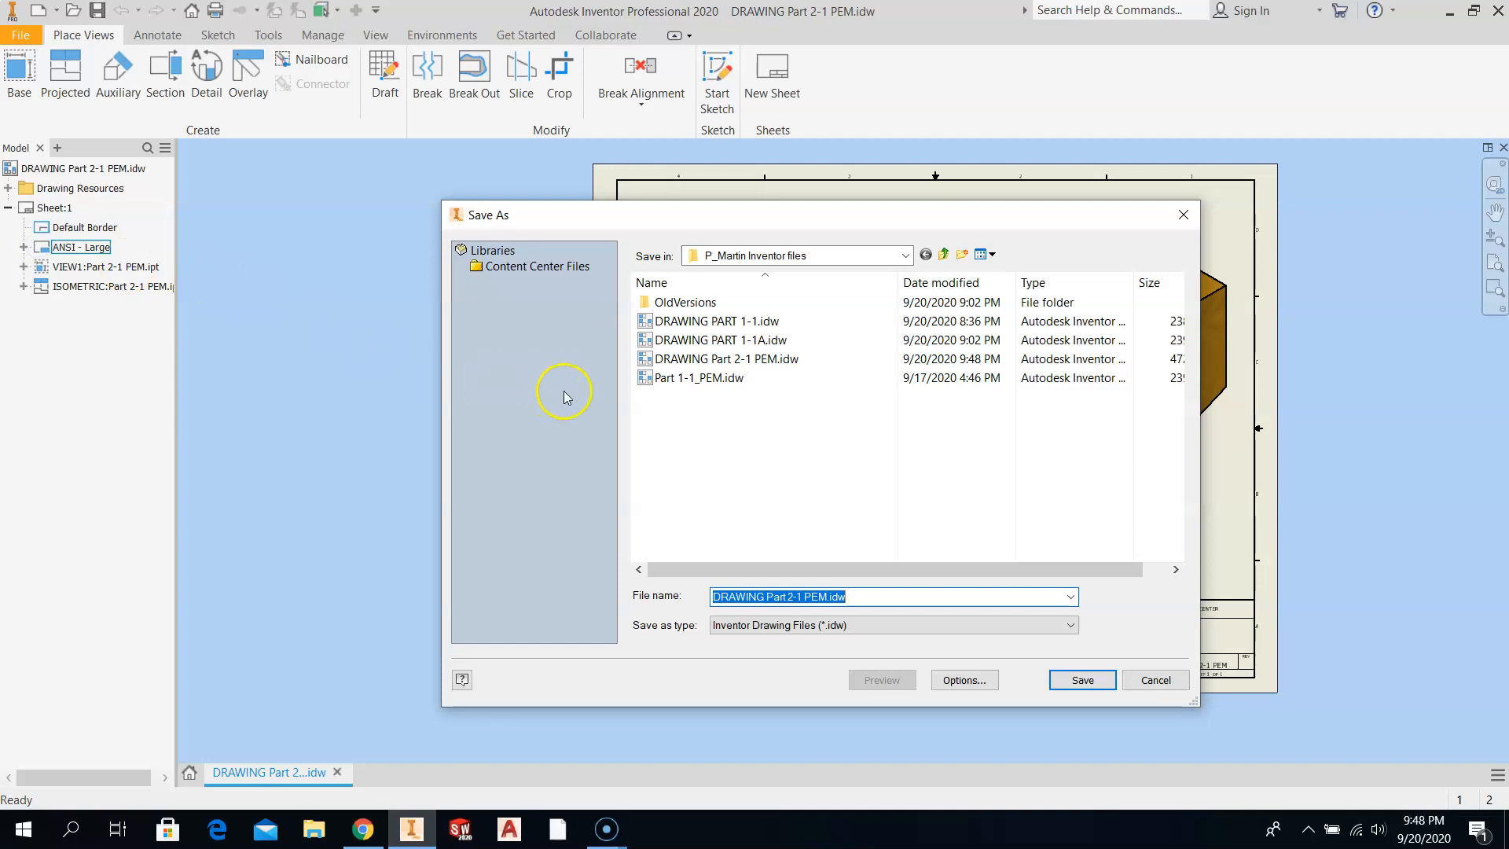
pyautogui.click(829, 626)
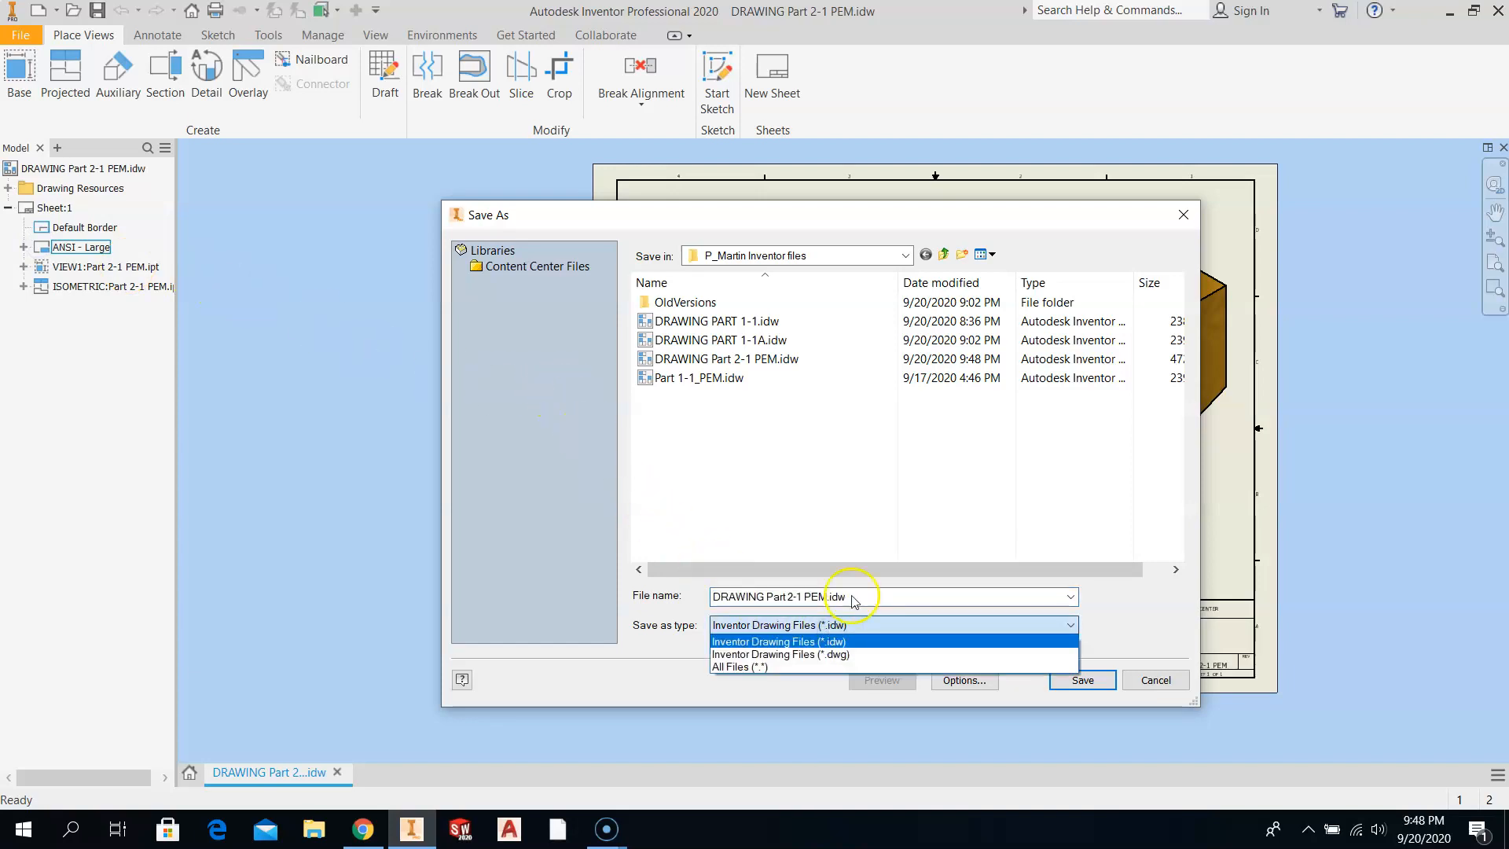
pyautogui.click(1111, 625)
pyautogui.click(1155, 680)
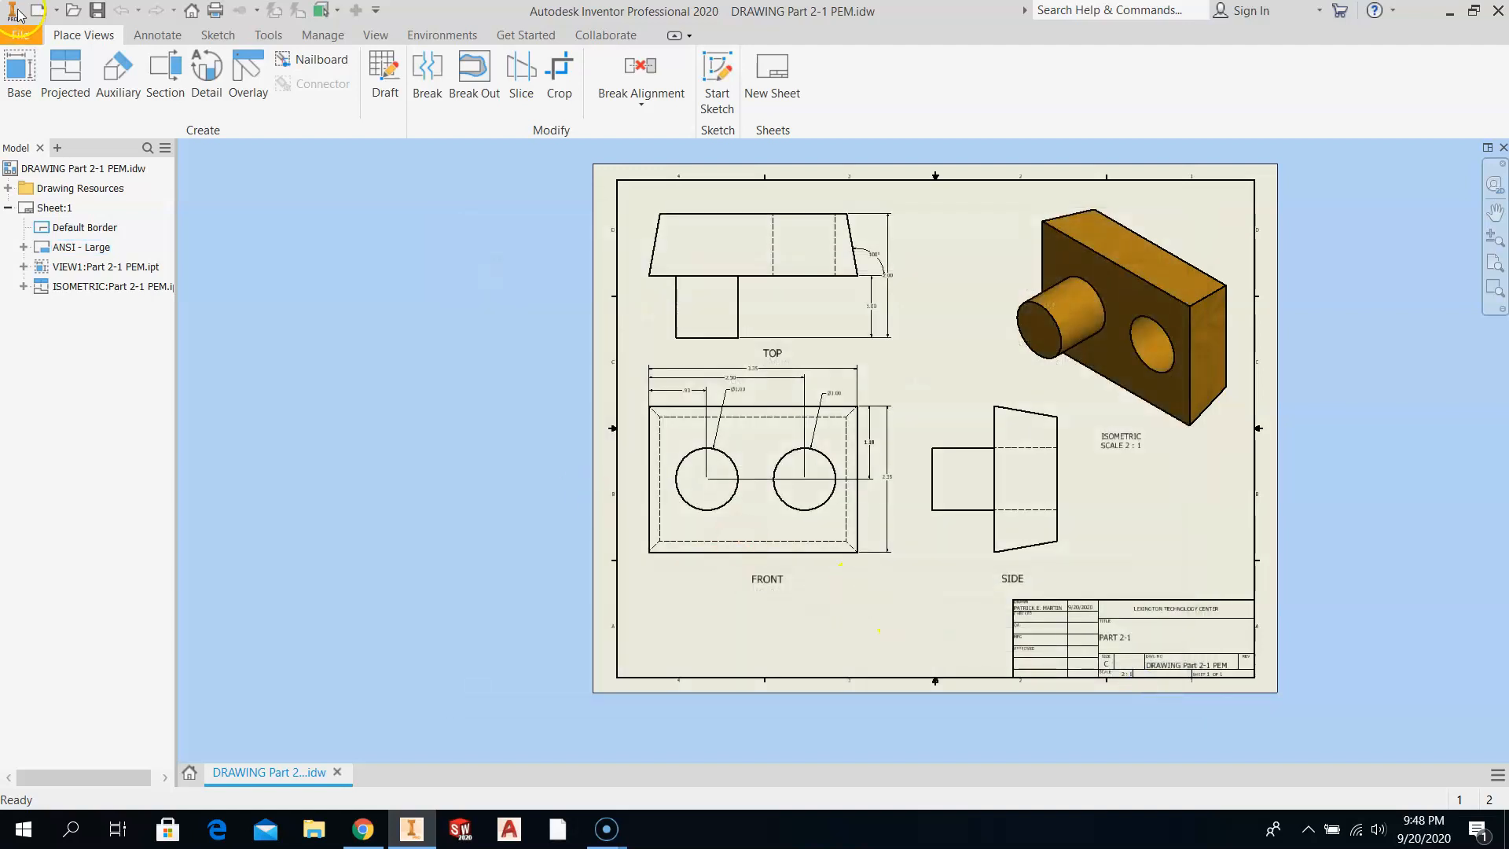
# Save a copy of the drawing in PDF format as DRAWING Part 2-1 PEM.pdf.
pyautogui.click(20, 34)
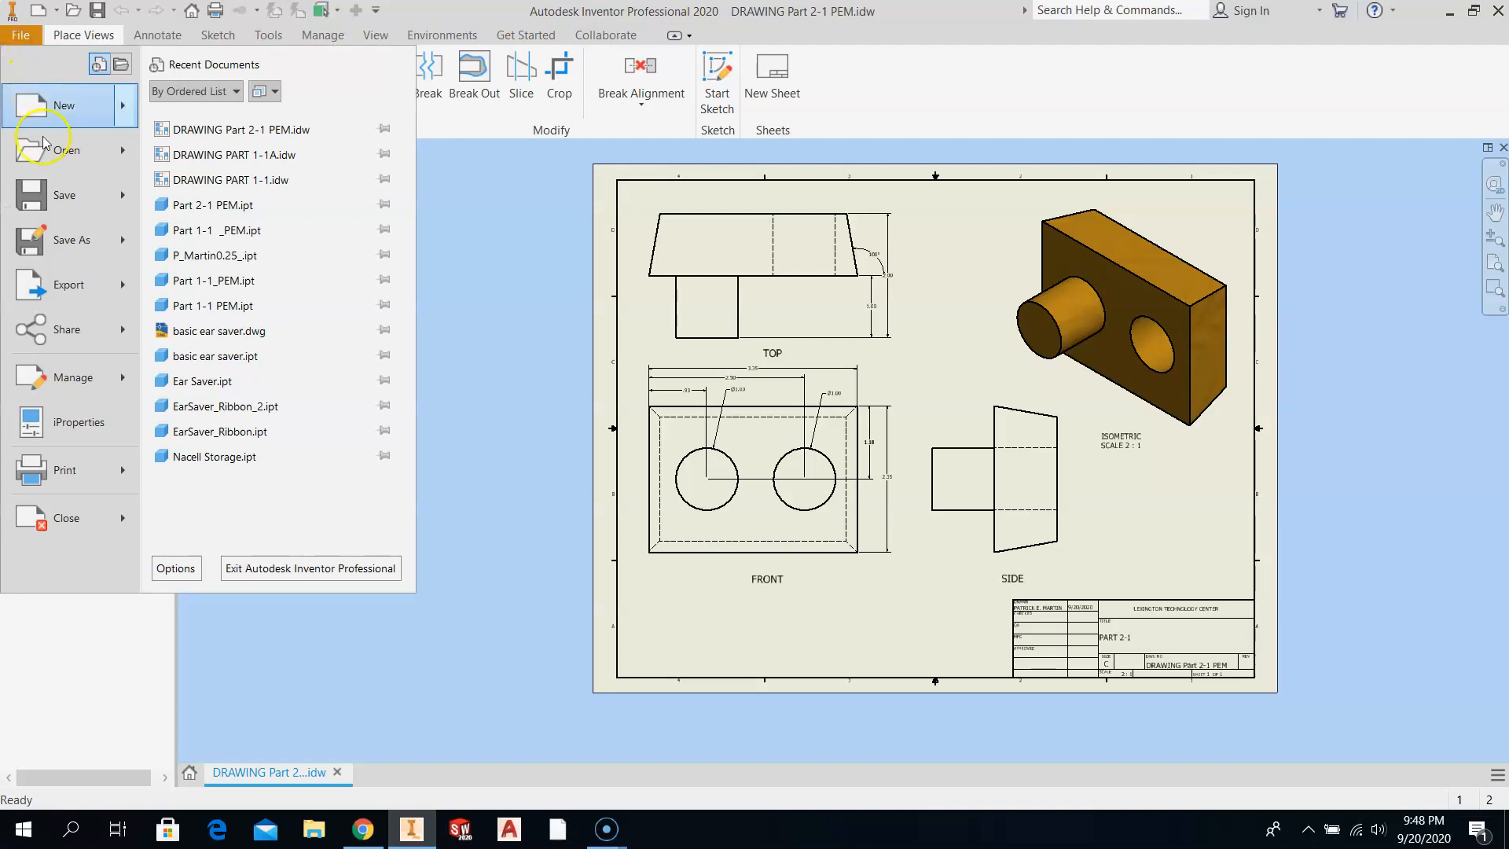
pyautogui.moveTo(59, 255)
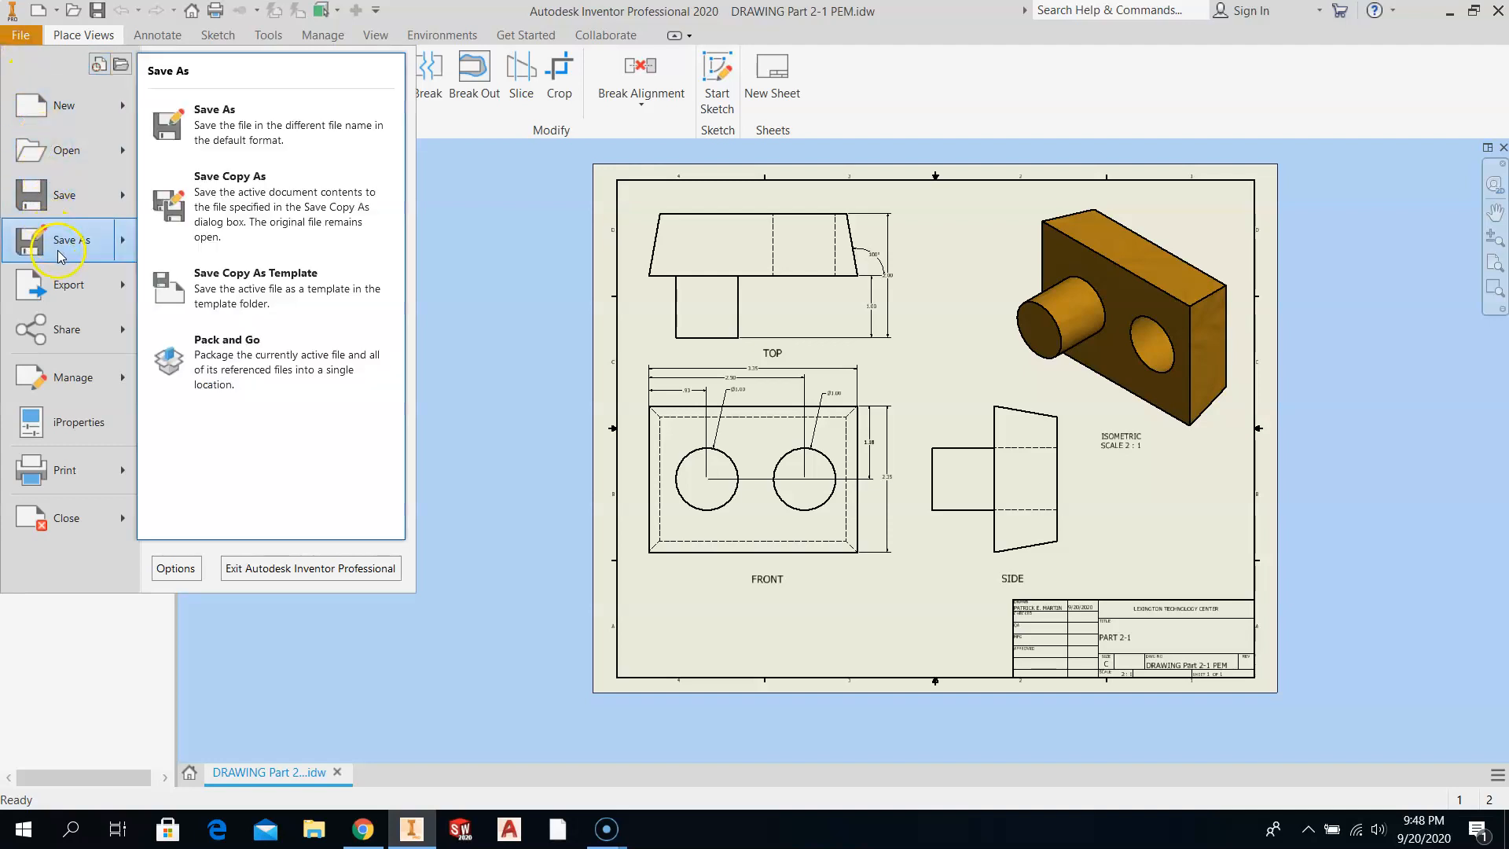
pyautogui.click(241, 206)
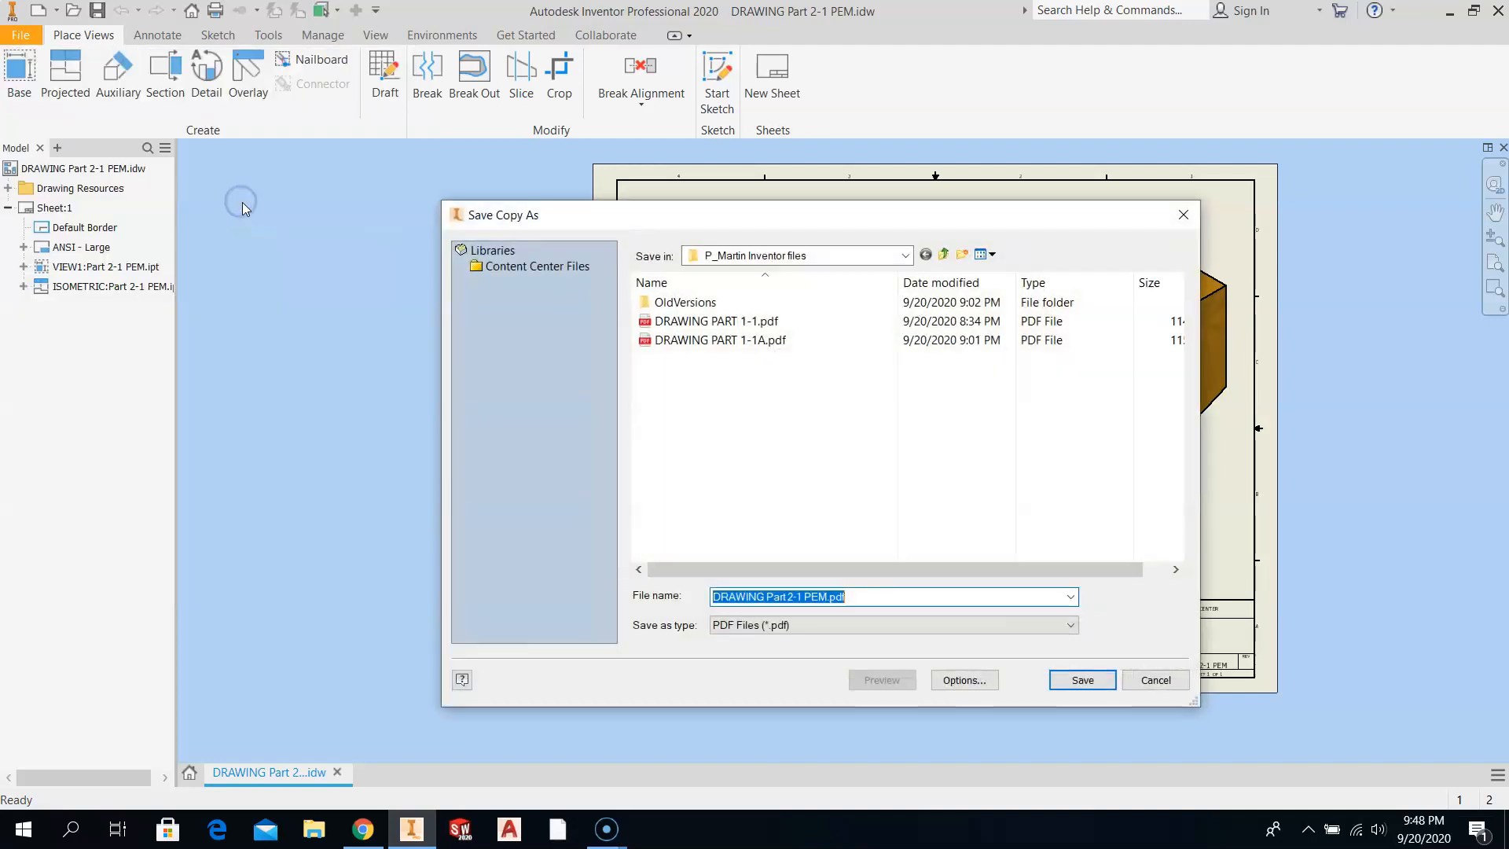
pyautogui.click(774, 632)
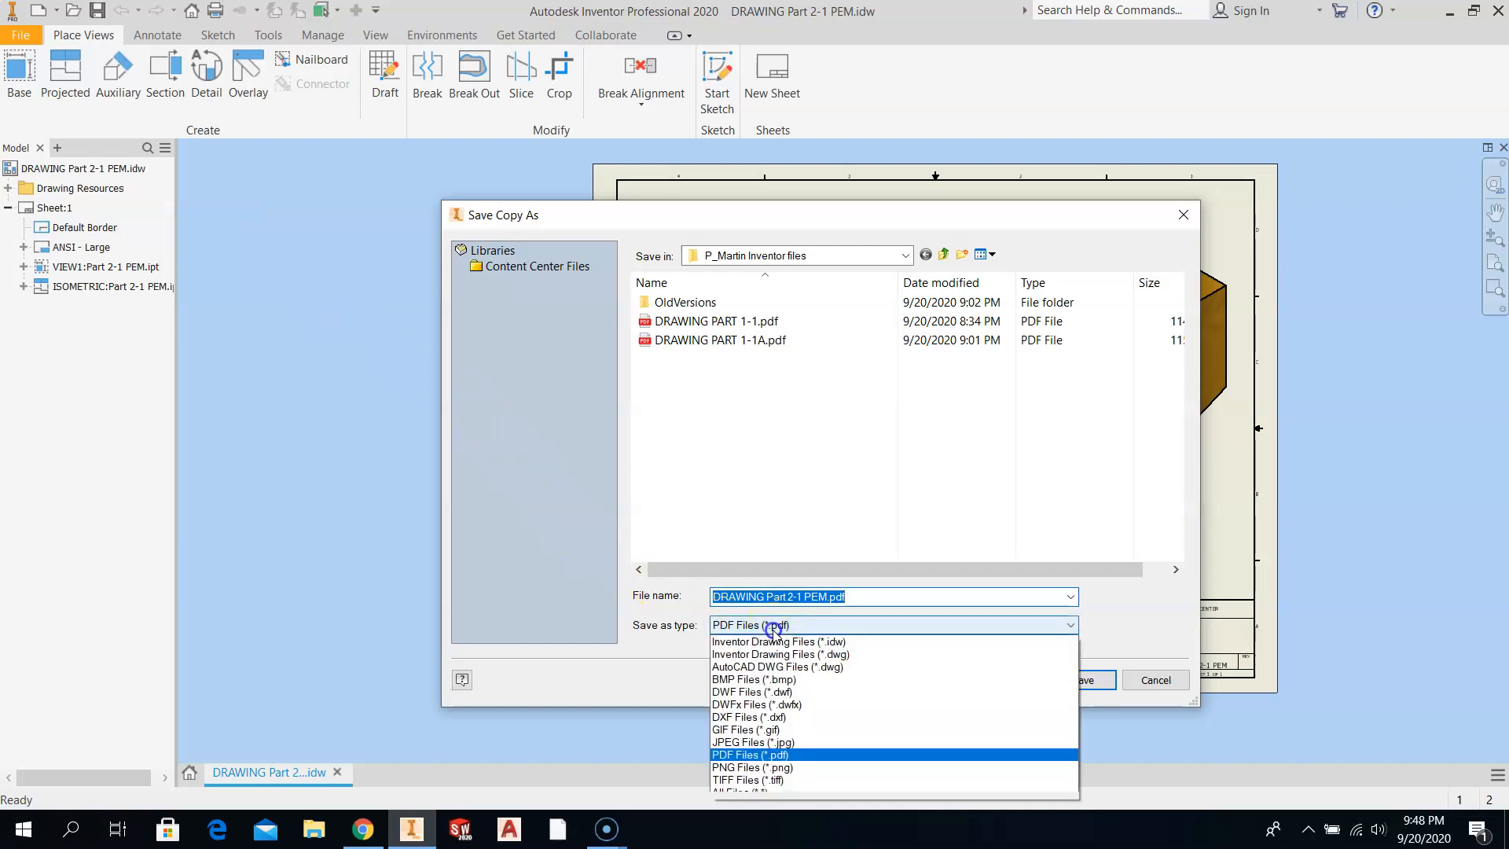
pyautogui.click(740, 755)
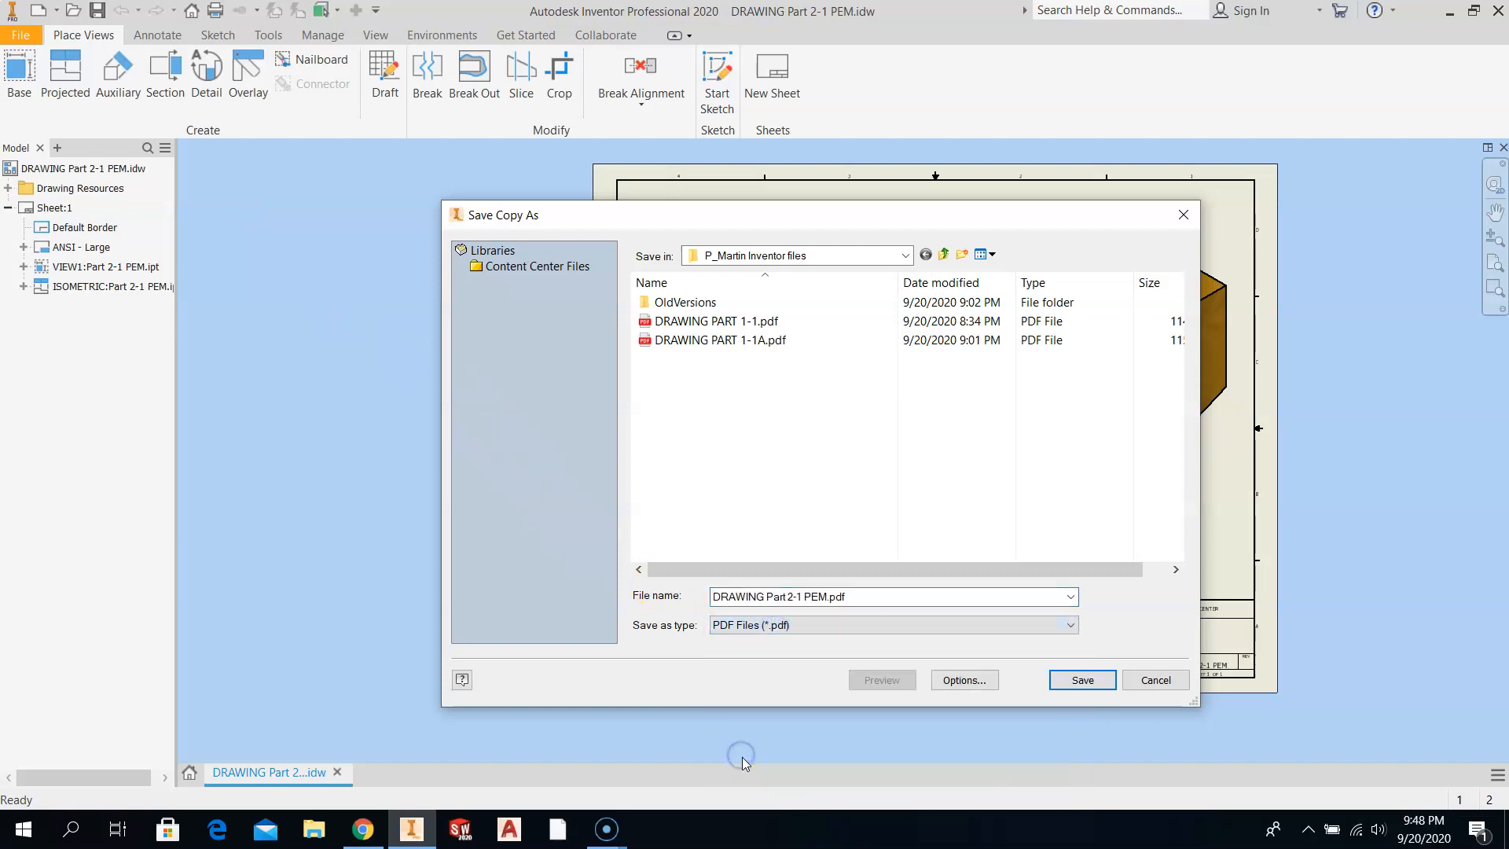
pyautogui.click(1054, 682)
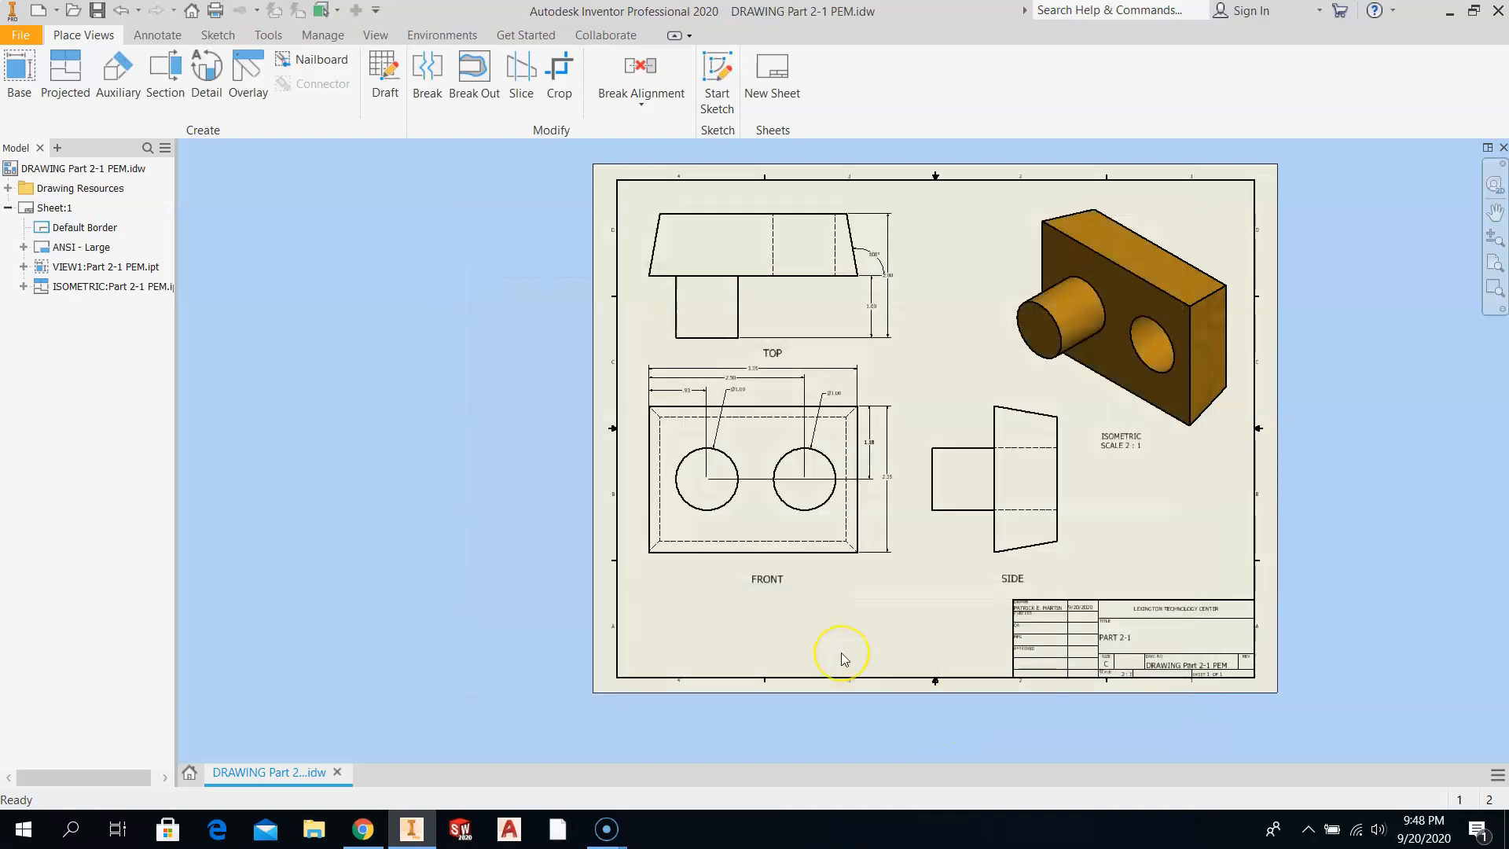